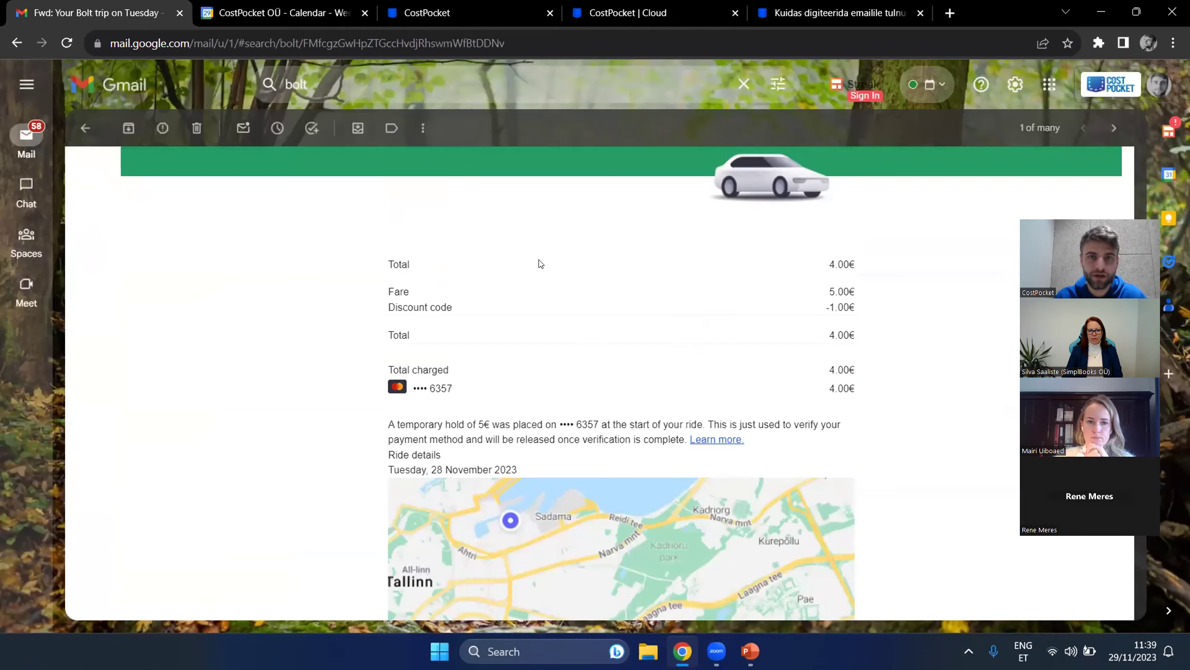
Step: Forward the Bolt trip email, pasting the company's CostPocket e-mail address as the recipient, and check the draft's contents
{"action": "scroll", "coordinate": [539, 263], "scroll_direction": "down", "scroll_amount": 10}
{"action": "scroll", "coordinate": [538, 265], "scroll_direction": "down", "scroll_amount": 14}
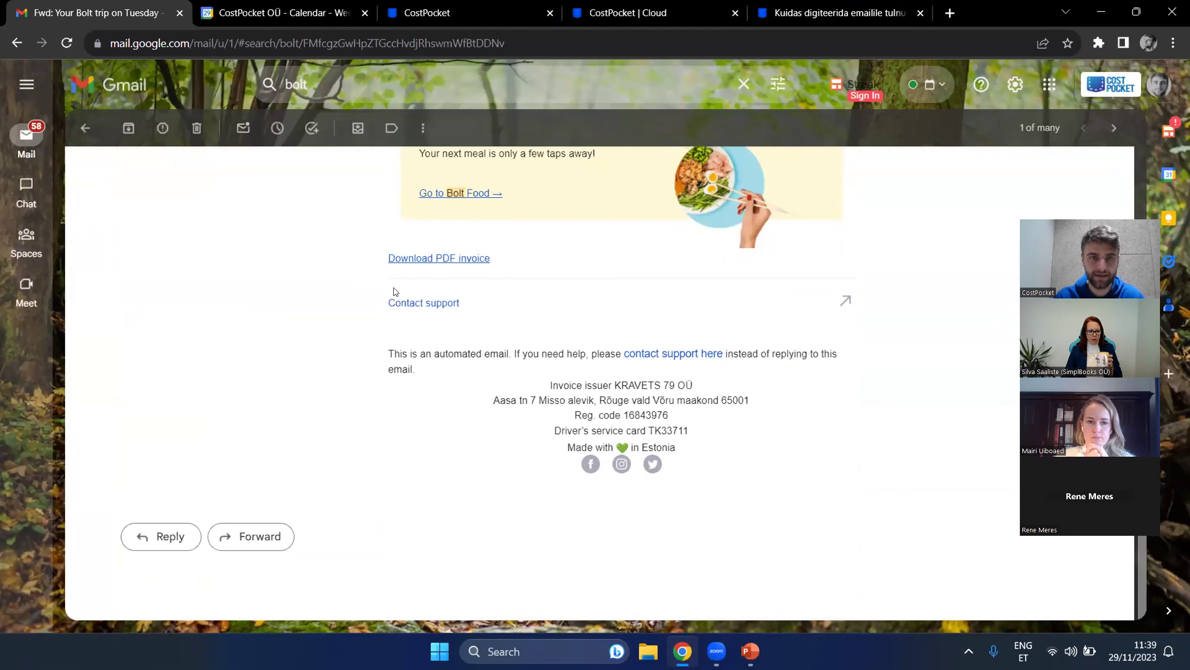
{"action": "scroll", "coordinate": [704, 333], "scroll_direction": "up", "scroll_amount": 15}
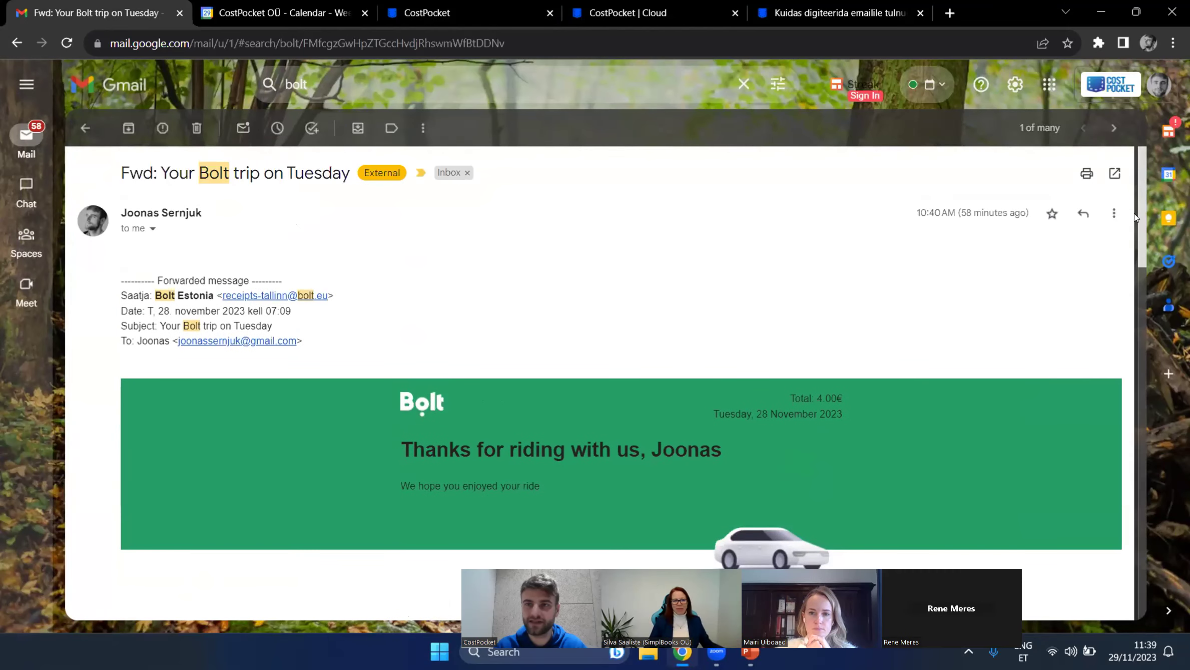
{"action": "key", "text": "f"}
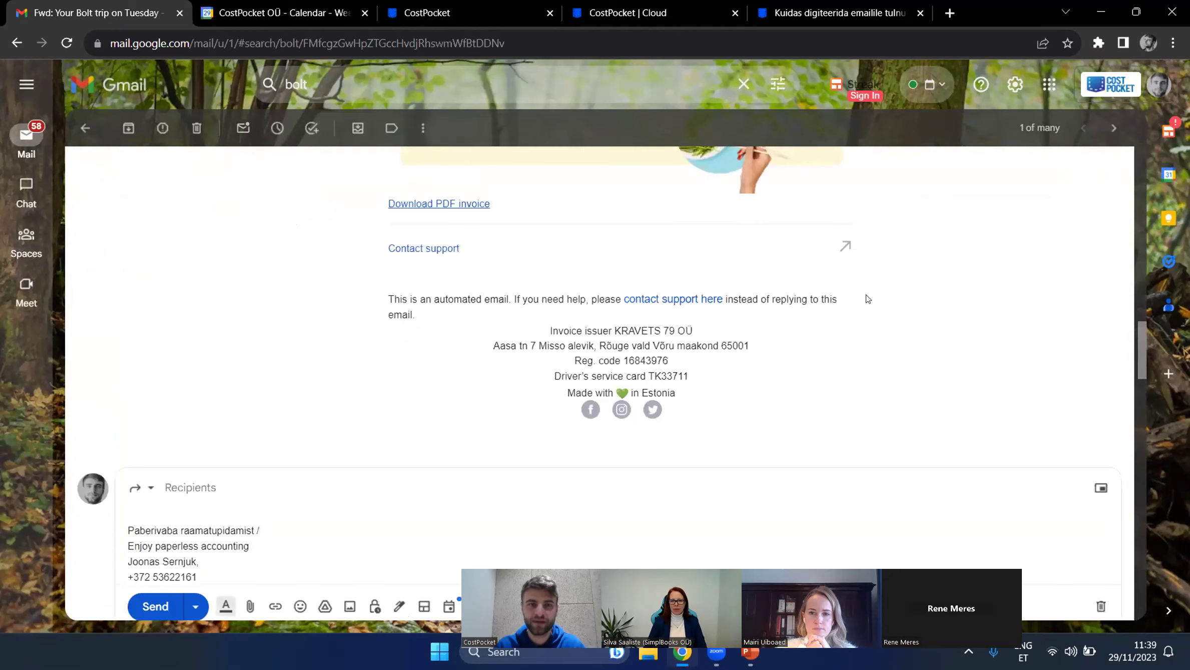
{"action": "key", "text": "ctrl+v"}
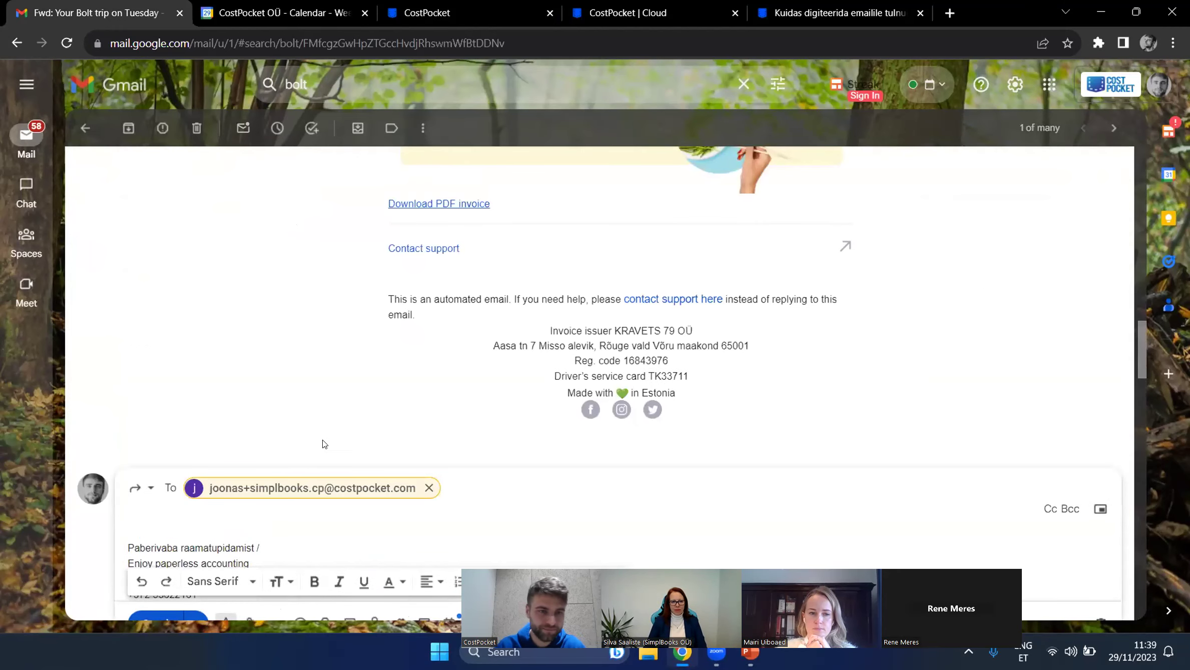
{"action": "scroll", "coordinate": [394, 420], "scroll_direction": "down", "scroll_amount": 9}
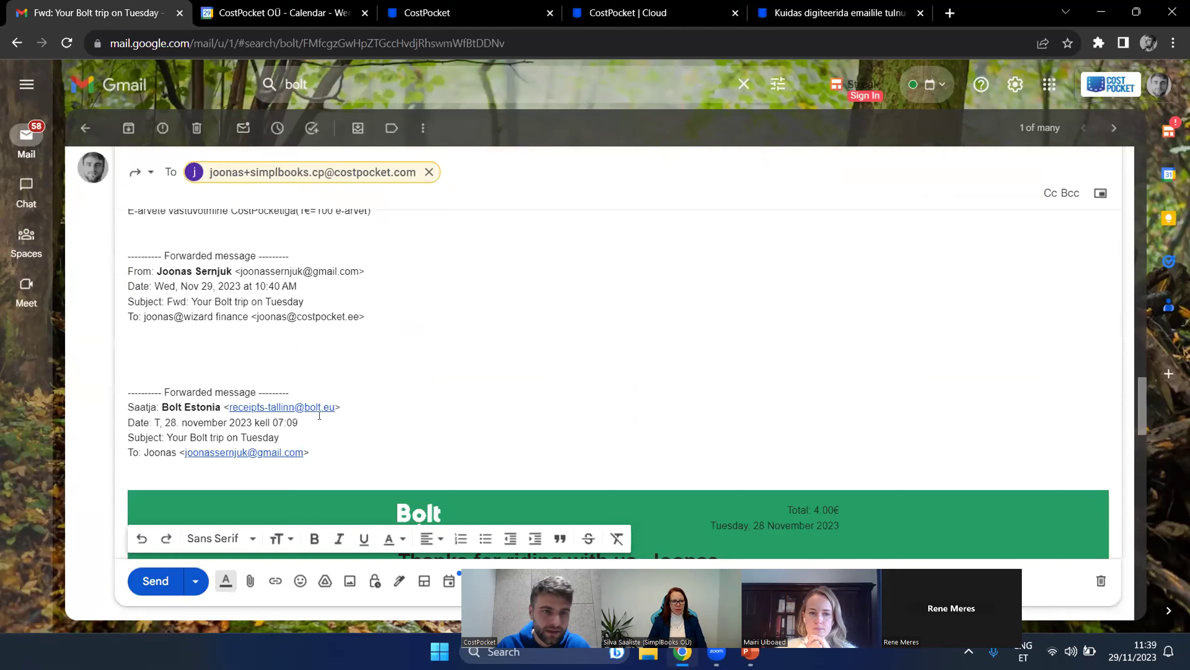
{"action": "scroll", "coordinate": [287, 346], "scroll_direction": "up", "scroll_amount": 3}
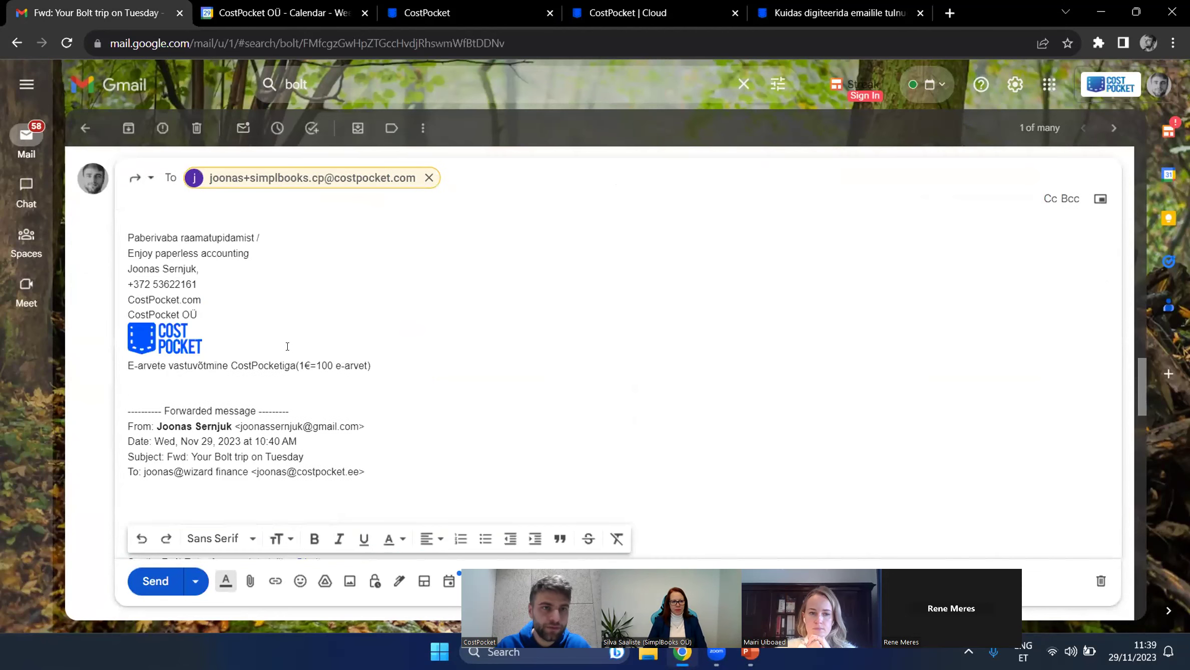
{"action": "scroll", "coordinate": [287, 347], "scroll_direction": "up", "scroll_amount": 3}
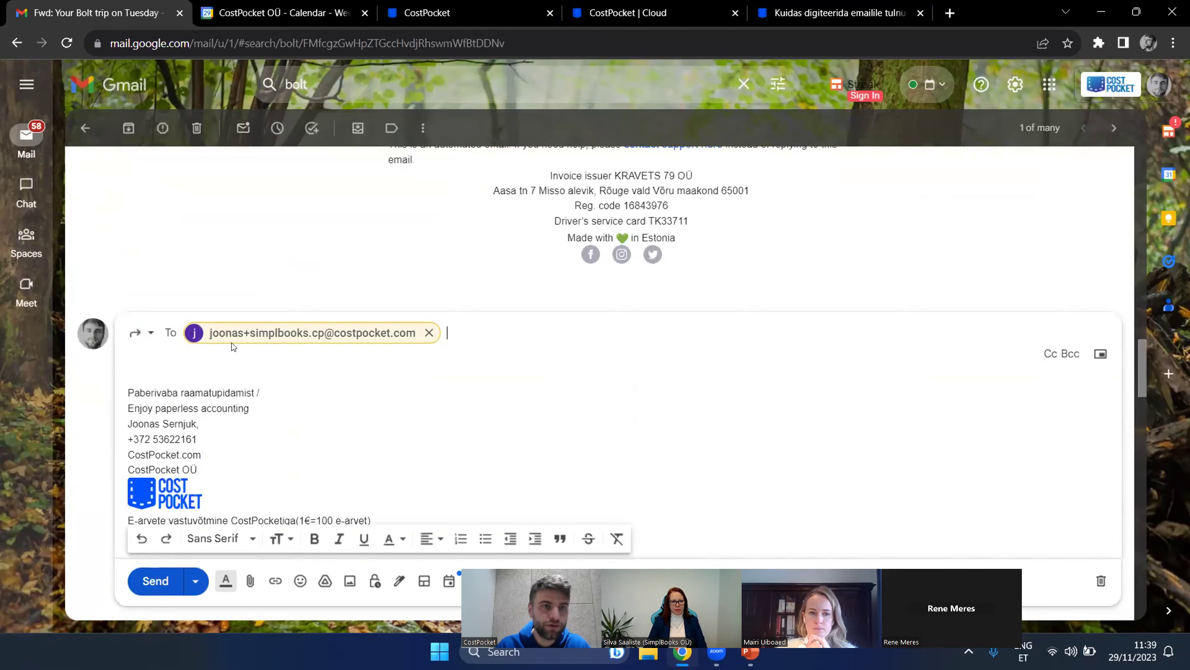
Step: Remove the "Fwd:" prefix from the forwarded email's subject, leaving "Your Bolt trip on Tuesday", and send the message
{"action": "left_click", "coordinate": [146, 338]}
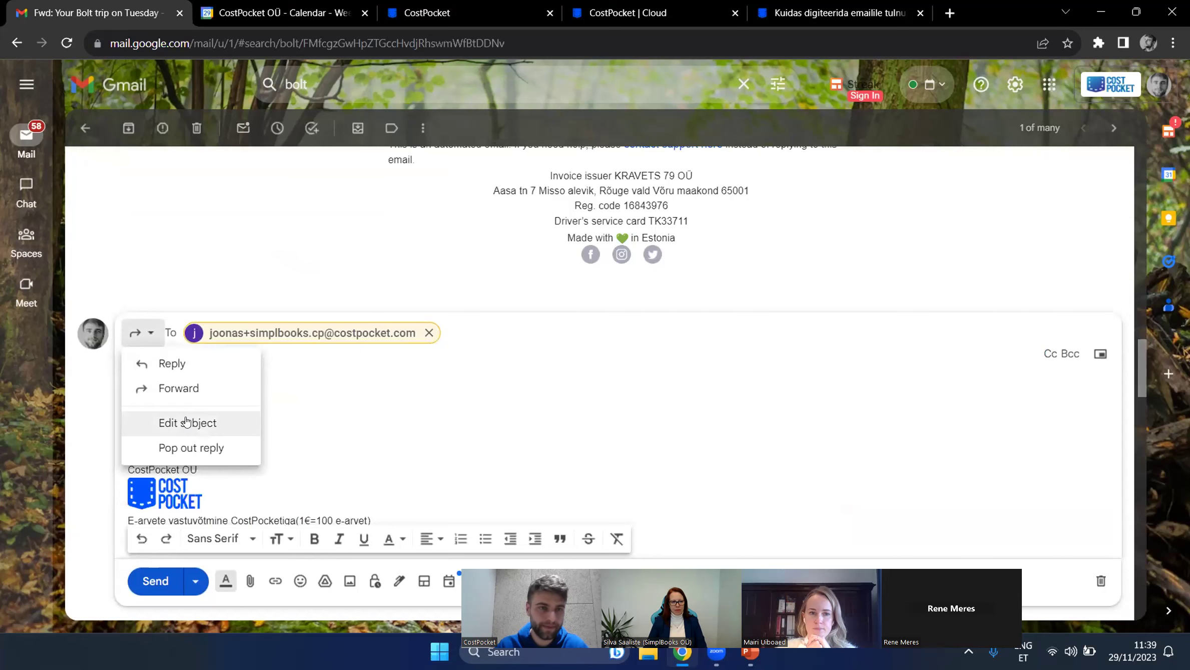
{"action": "left_click", "coordinate": [181, 420]}
{"action": "left_click", "coordinate": [781, 265]}
{"action": "mouse_move", "coordinate": [733, 224]}
{"action": "left_mouse_down"}
{"action": "mouse_move", "coordinate": [859, 228]}
{"action": "mouse_move", "coordinate": [731, 225]}
{"action": "left_mouse_up"}
{"action": "left_click", "coordinate": [731, 225]}
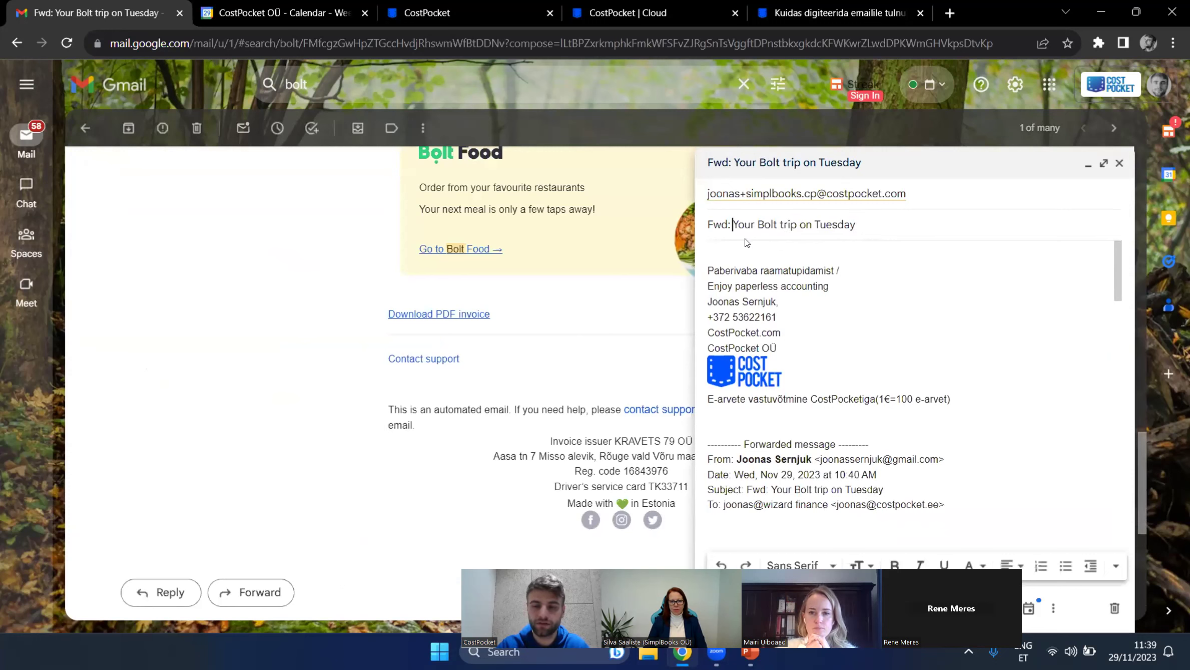
{"action": "key", "text": "BackSpace"}
{"action": "key", "text": "BackSpace"}
{"action": "key", "text": "BackSpace"}
{"action": "key", "text": "BackSpace"}
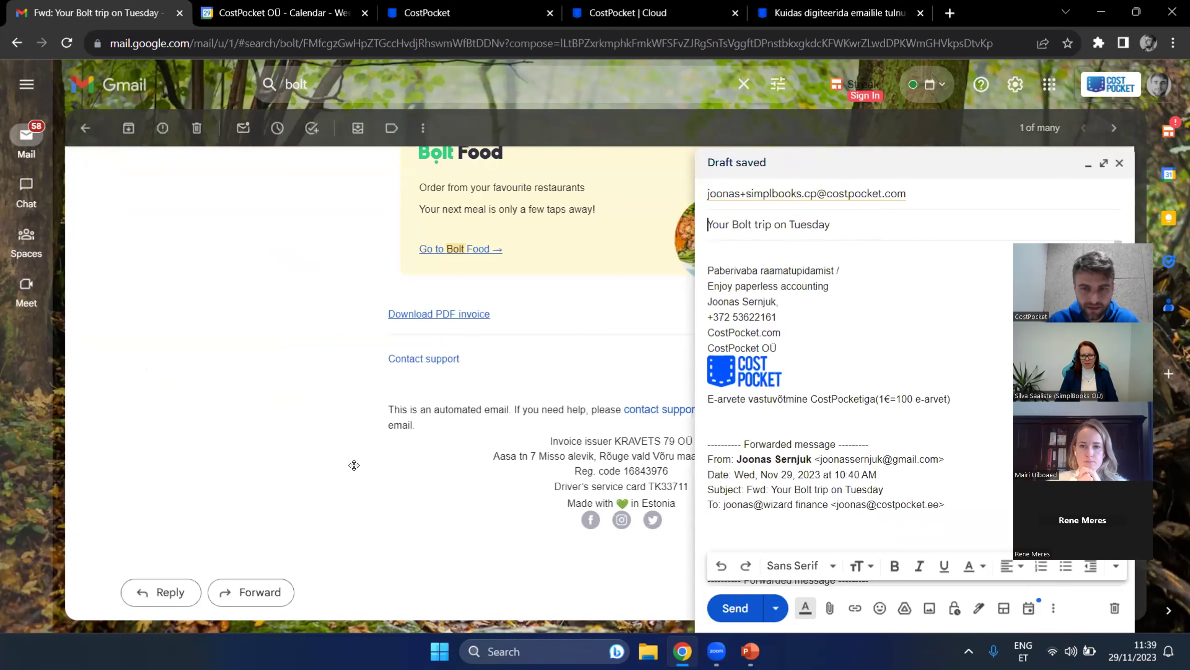
{"action": "left_click", "coordinate": [734, 611]}
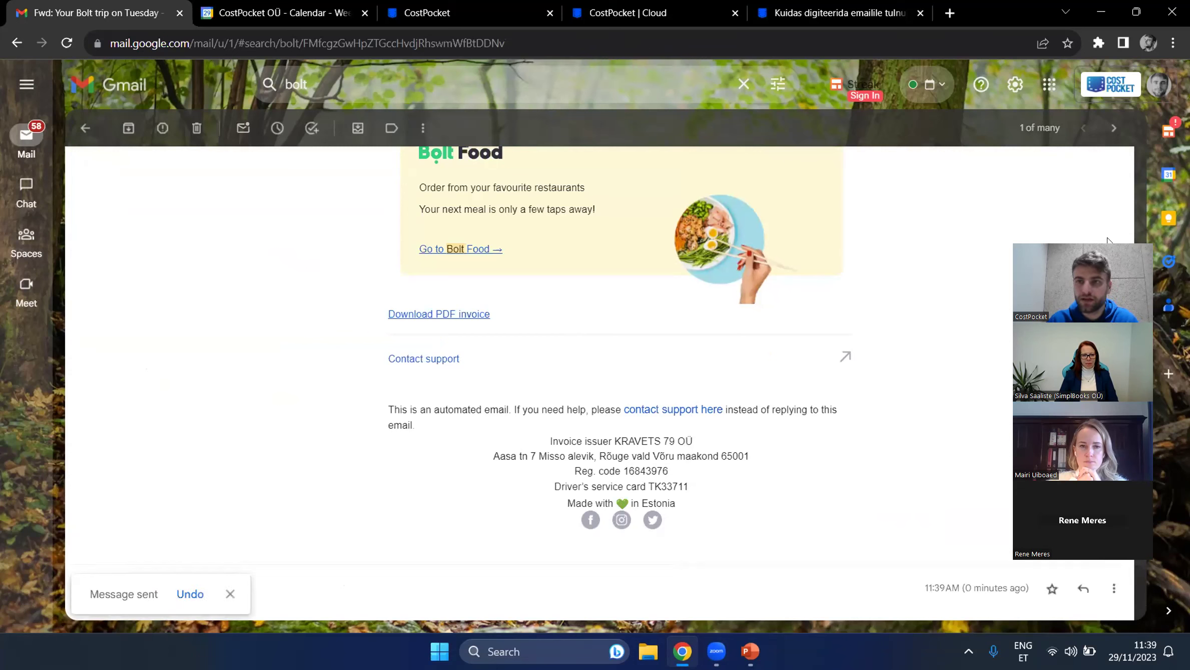
{"action": "left_click_drag", "start_coordinate": [1122, 238], "coordinate": [1136, 131]}
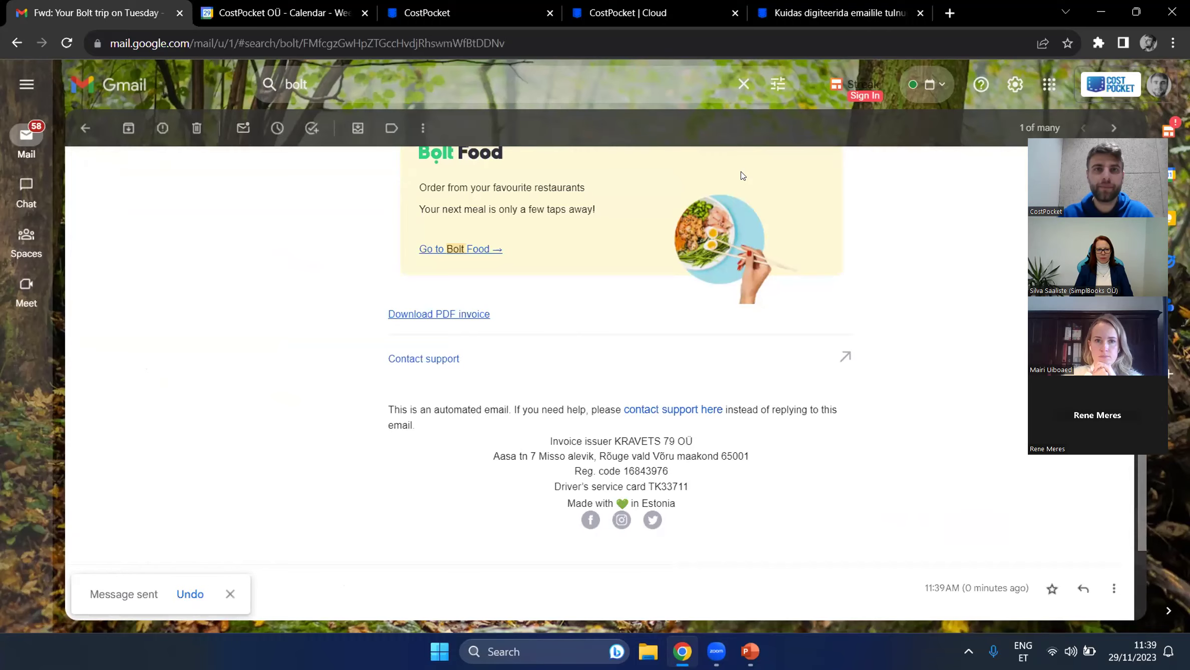
Step: Switch to CostPocket and return to the single documents list of SimplBooks CP OÜ
{"action": "key", "text": "ctrl+3"}
{"action": "left_click", "coordinate": [379, 80]}
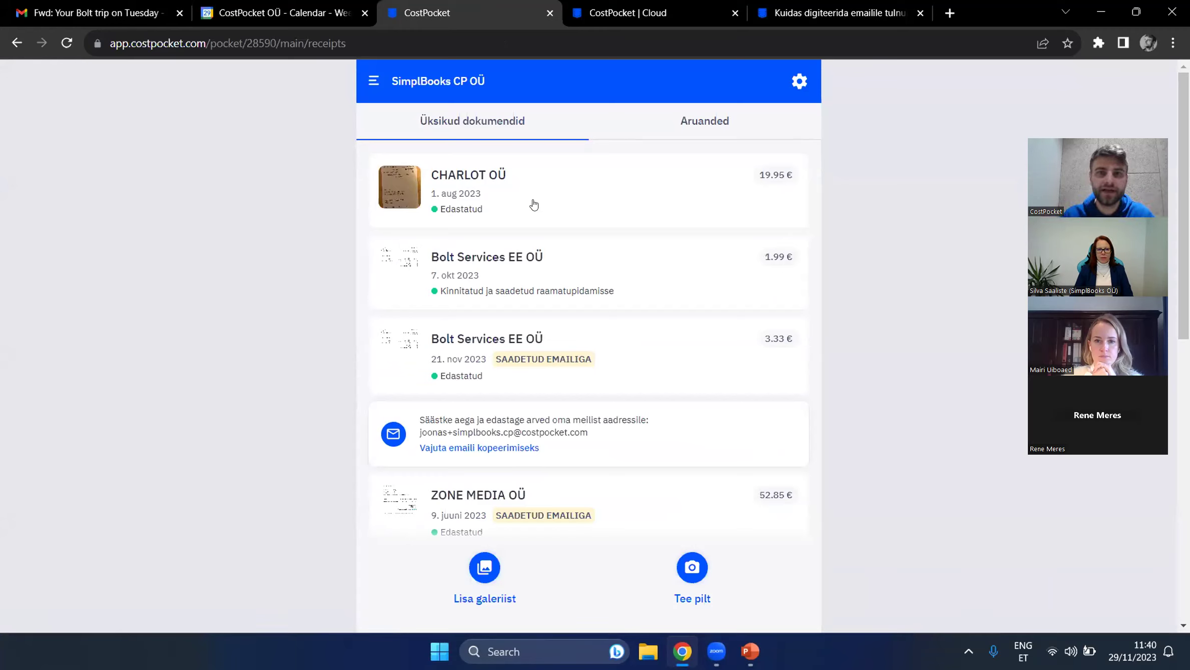
Step: Open the help article on forwarding documents by e-mail and highlight the supported formats from PDF through DOCX
{"action": "left_click", "coordinate": [824, 9]}
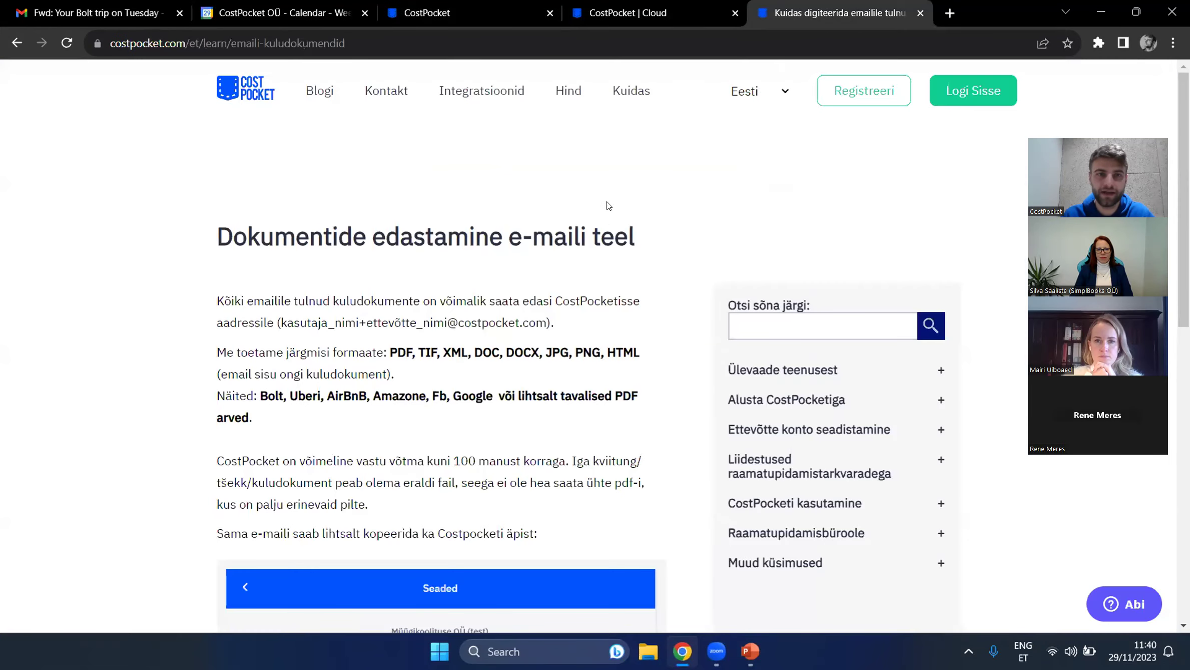
{"action": "scroll", "coordinate": [579, 212], "scroll_direction": "down", "scroll_amount": 1}
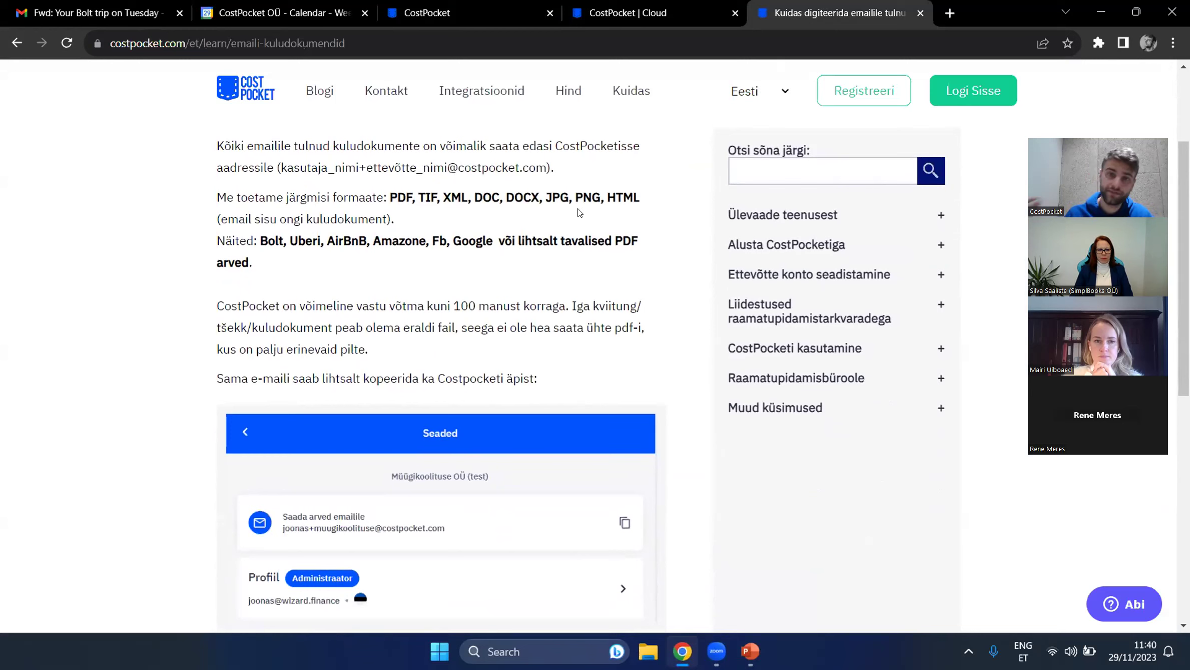
{"action": "double_click", "coordinate": [400, 197]}
{"action": "left_click", "coordinate": [410, 205]}
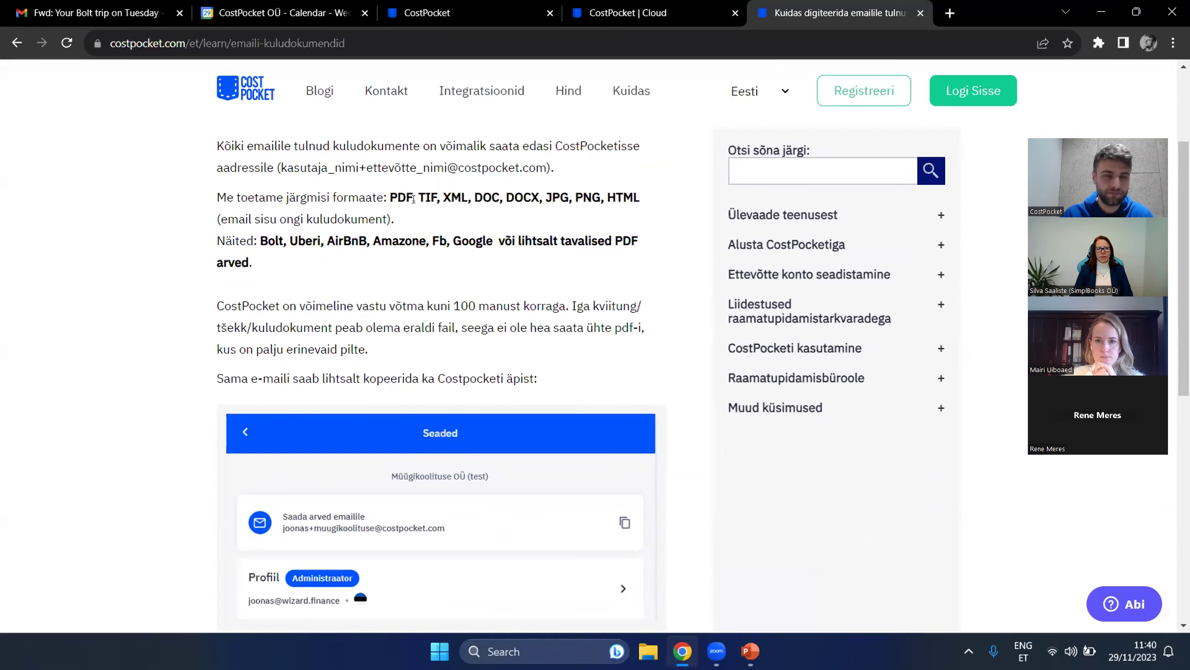
{"action": "left_click_drag", "start_coordinate": [414, 199], "coordinate": [437, 198]}
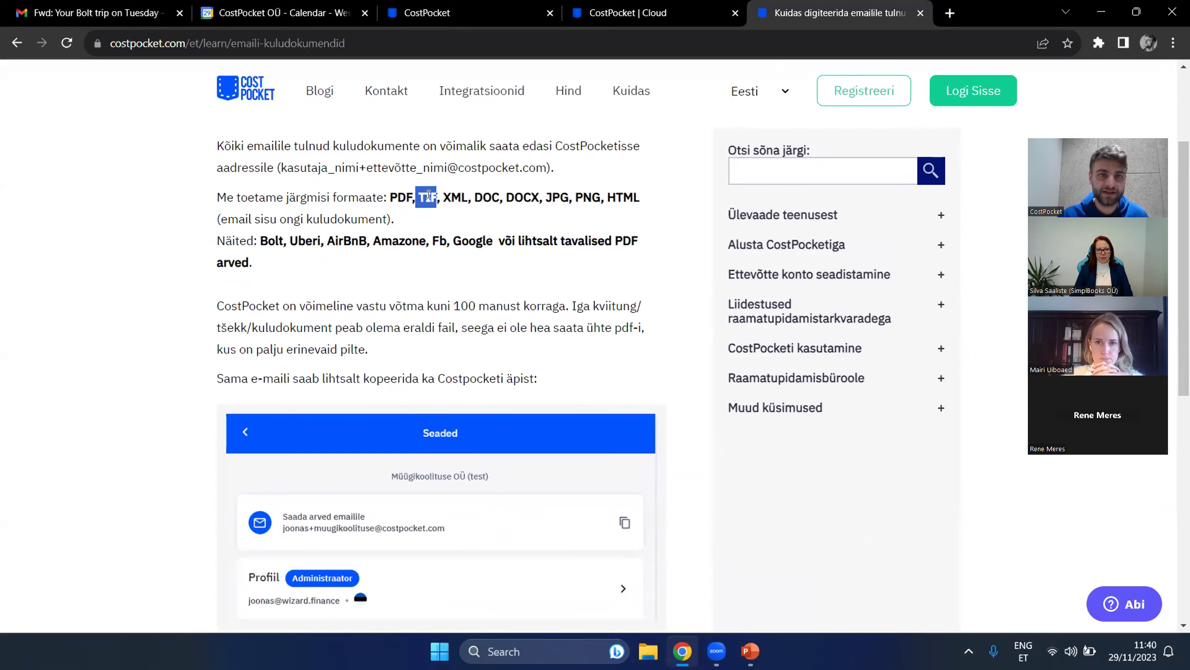
{"action": "left_click_drag", "start_coordinate": [445, 197], "coordinate": [468, 197]}
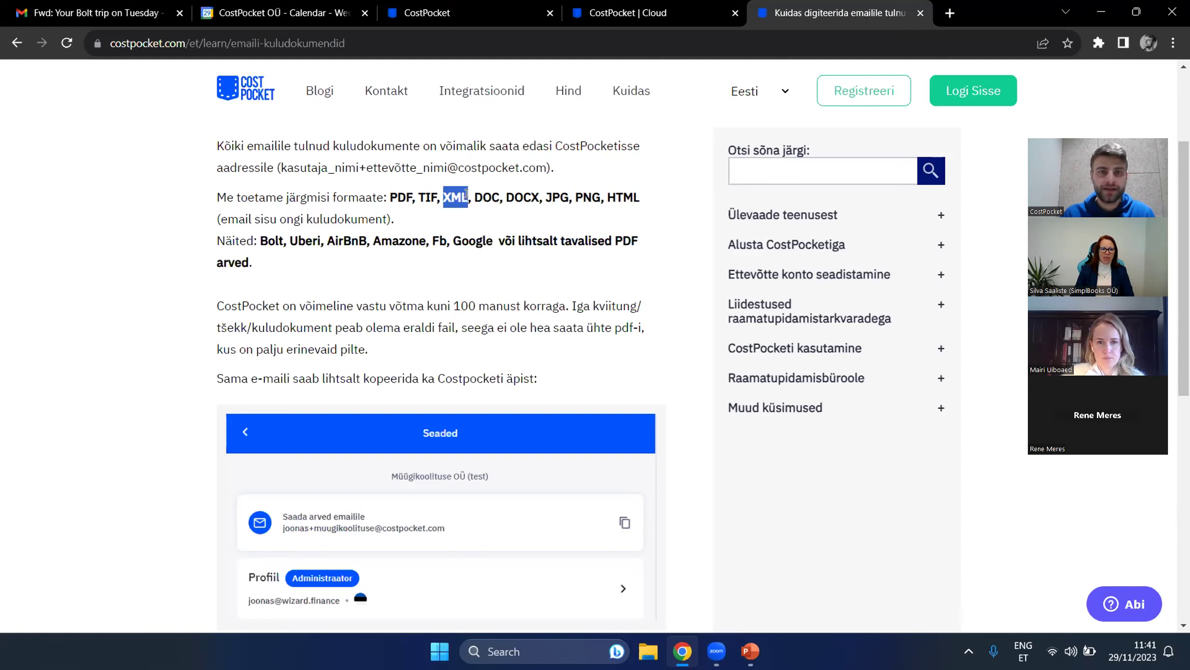
{"action": "left_click_drag", "start_coordinate": [475, 196], "coordinate": [543, 197]}
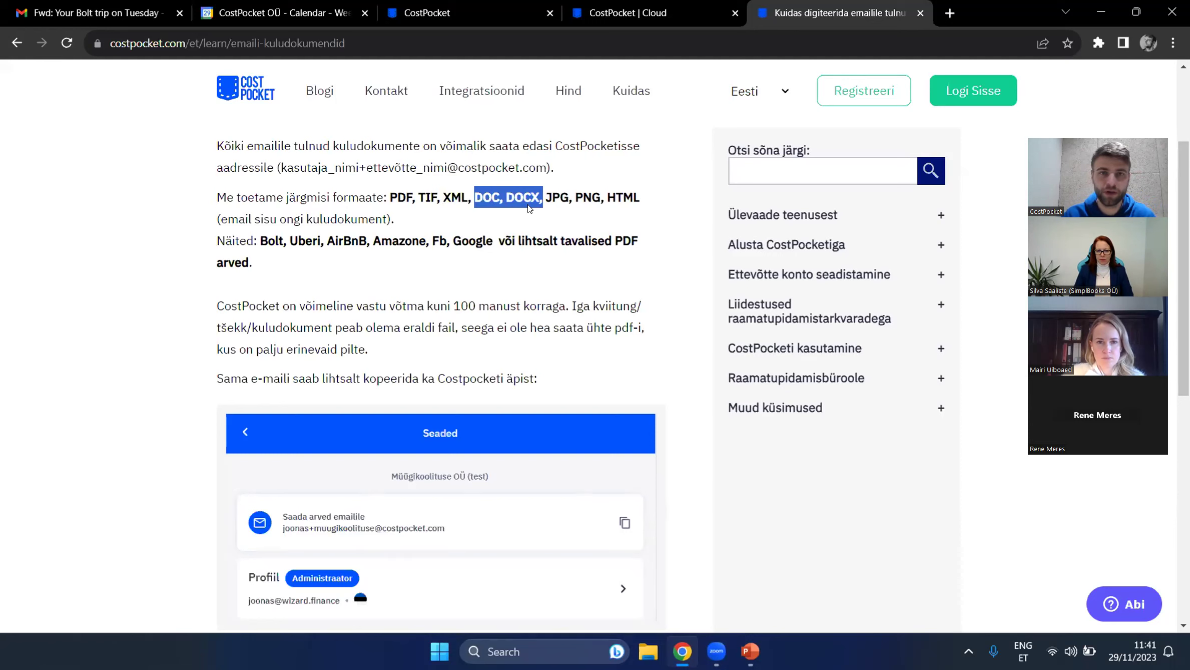
Step: Highlight the JPG, PNG and HTML formats in the article, plus the sentence about receiving up to 100 attachments at once
{"action": "mouse_move", "coordinate": [541, 198]}
{"action": "left_mouse_down"}
{"action": "mouse_move", "coordinate": [571, 197]}
{"action": "mouse_move", "coordinate": [540, 197]}
{"action": "mouse_move", "coordinate": [552, 196]}
{"action": "left_mouse_up"}
{"action": "key", "text": "shift+Right"}
{"action": "key", "text": "shift+Right"}
{"action": "key", "text": "shift+Right"}
{"action": "key", "text": "shift+Right"}
{"action": "key", "text": "shift+Right"}
{"action": "key", "text": "shift+Right"}
{"action": "key", "text": "shift+Right"}
{"action": "key", "text": "shift+Right"}
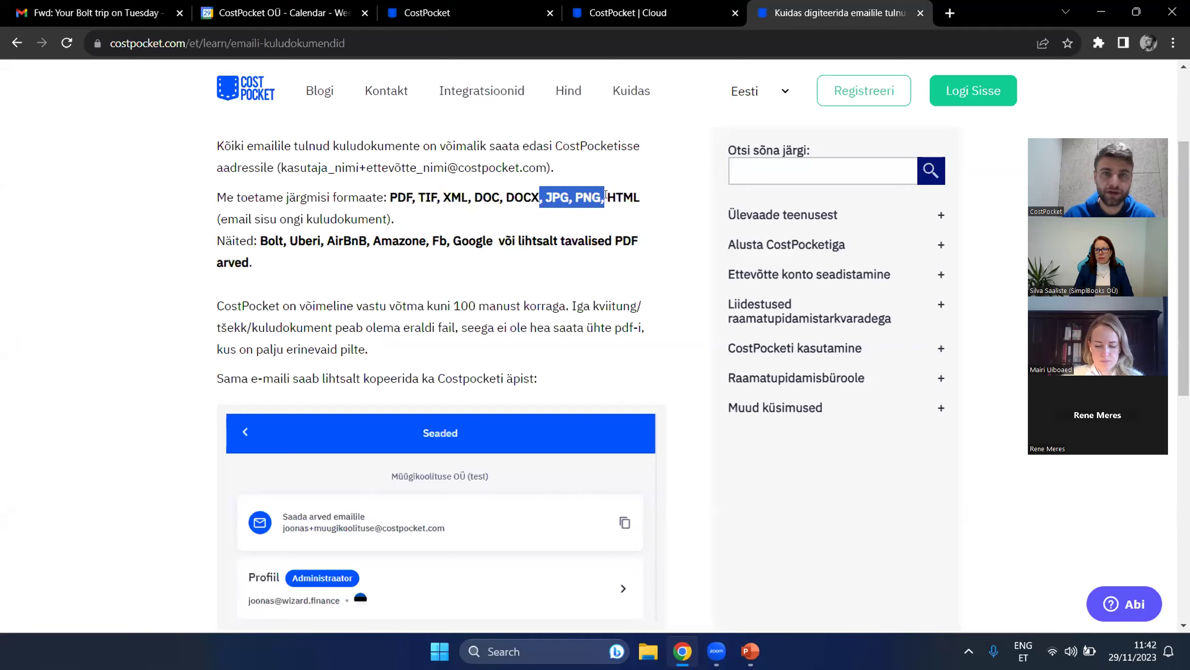
{"action": "left_click_drag", "start_coordinate": [607, 197], "coordinate": [640, 197]}
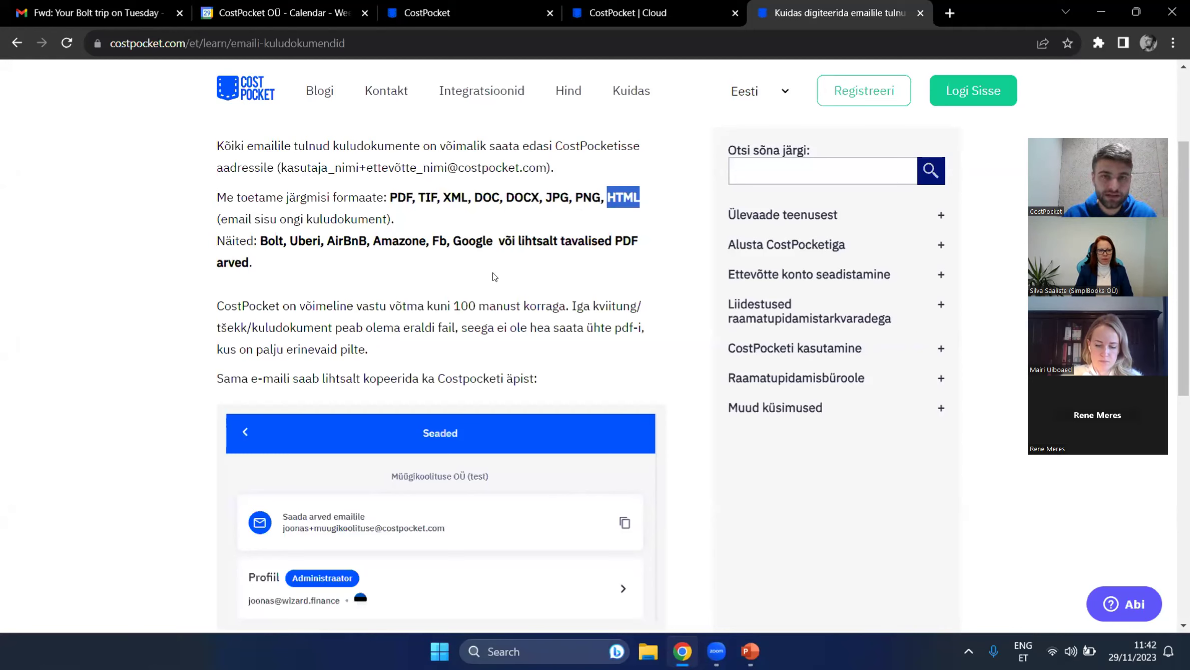
{"action": "left_click_drag", "start_coordinate": [219, 303], "coordinate": [569, 304]}
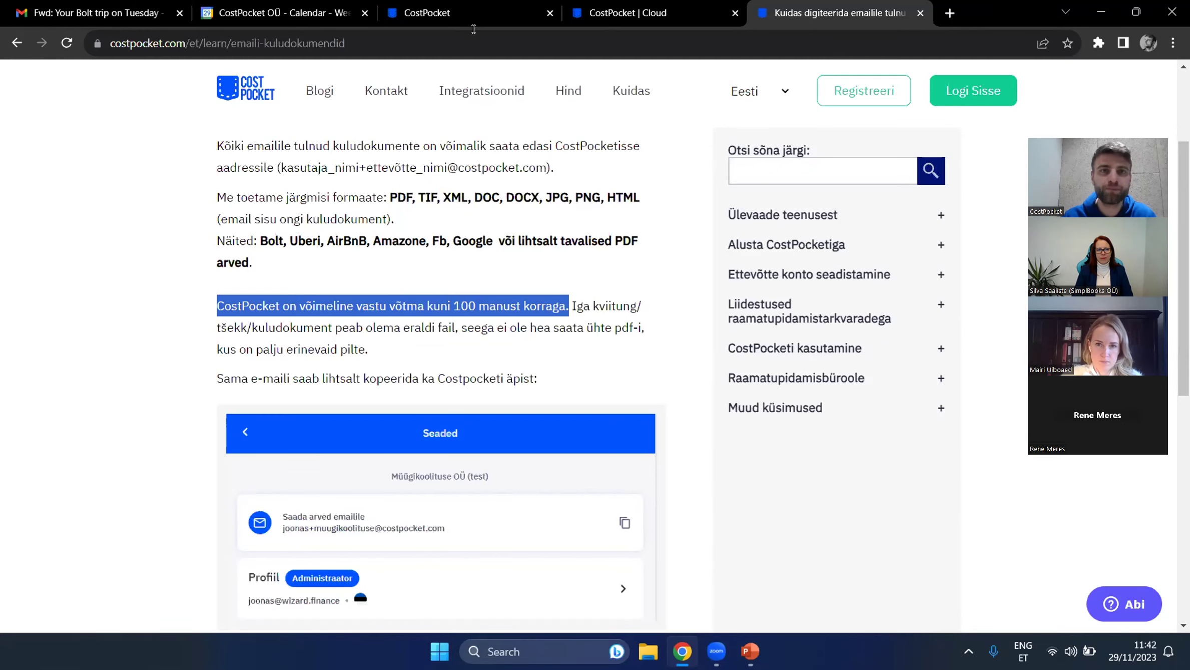
Step: Refresh the CostPocket document list and open the new Kravets 79 OÜ document to view its invoice
{"action": "left_click", "coordinate": [458, 7]}
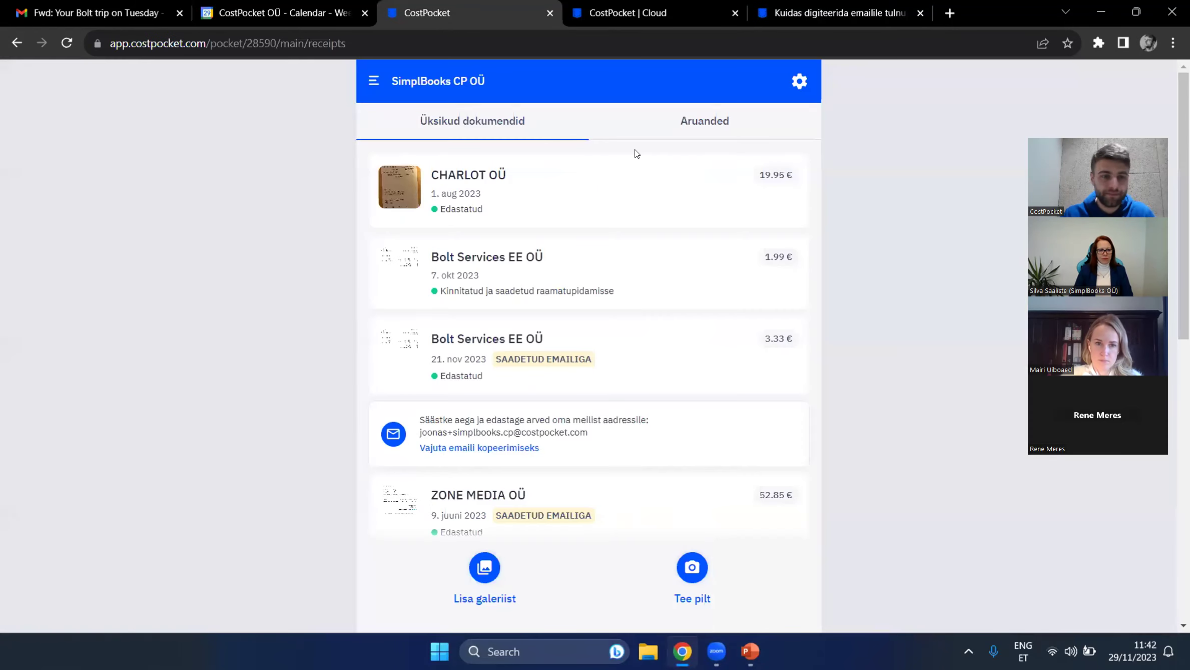
{"action": "key", "text": "F5"}
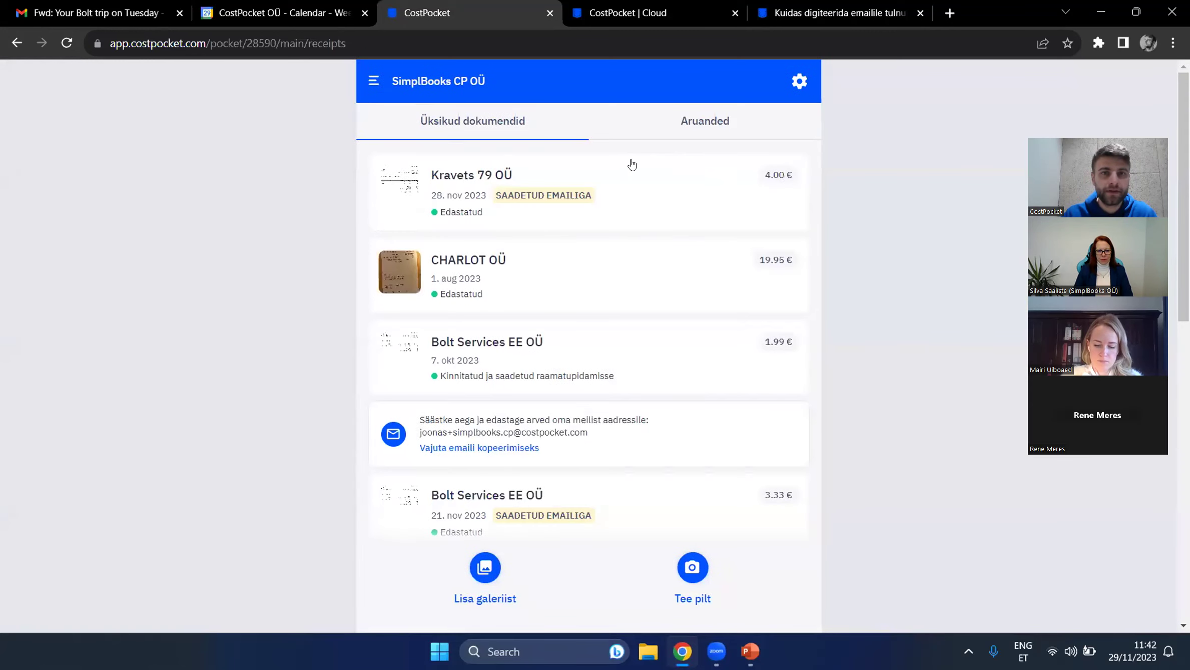
{"action": "left_click", "coordinate": [635, 190]}
{"action": "scroll", "coordinate": [615, 191], "scroll_direction": "down", "scroll_amount": 10}
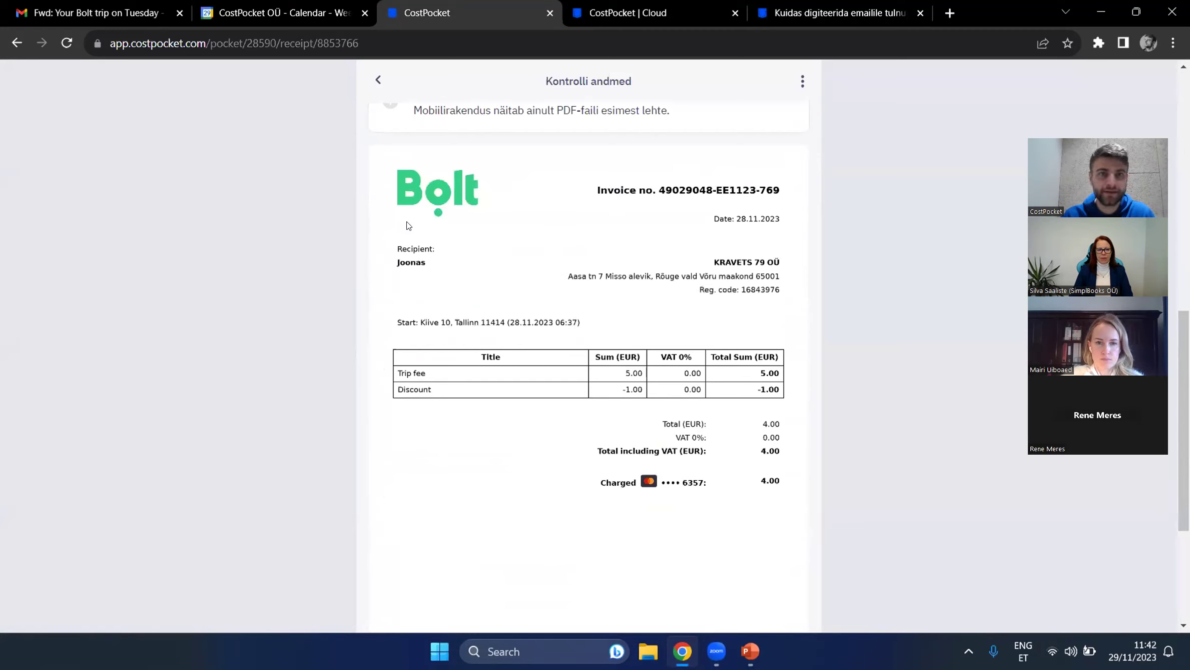
Step: Compare the original Bolt email in Gmail with the invoice captured in the CostPocket document
{"action": "left_click", "coordinate": [53, 20]}
{"action": "scroll", "coordinate": [473, 431], "scroll_direction": "down", "scroll_amount": 3}
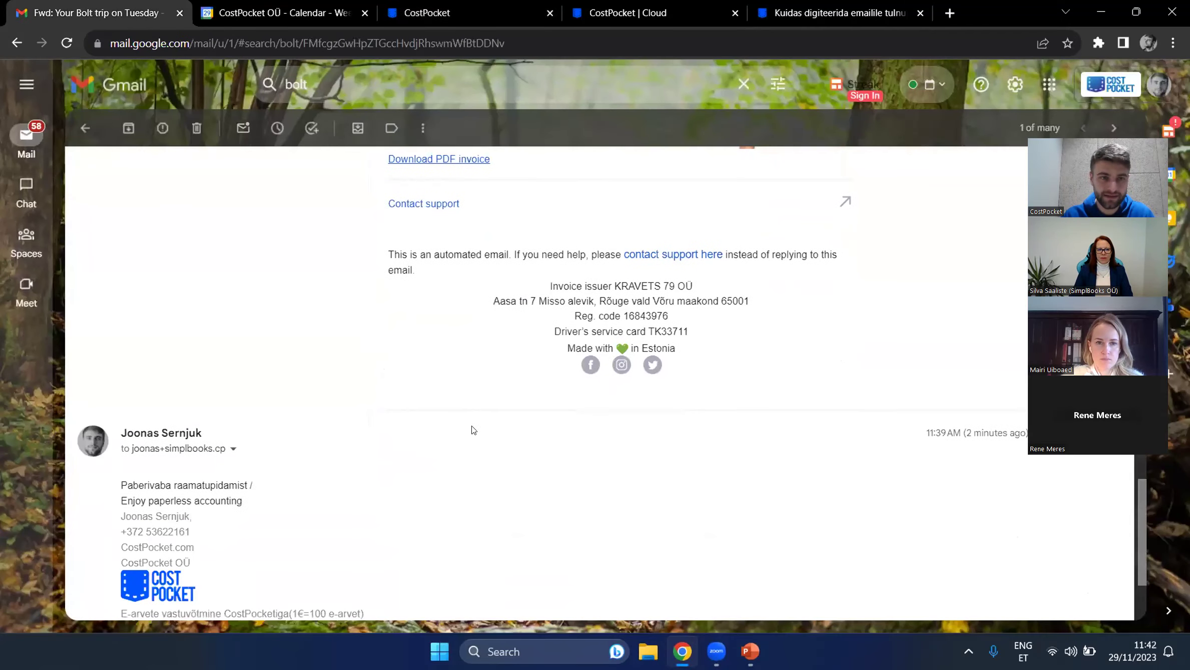
{"action": "scroll", "coordinate": [581, 295], "scroll_direction": "up", "scroll_amount": 4}
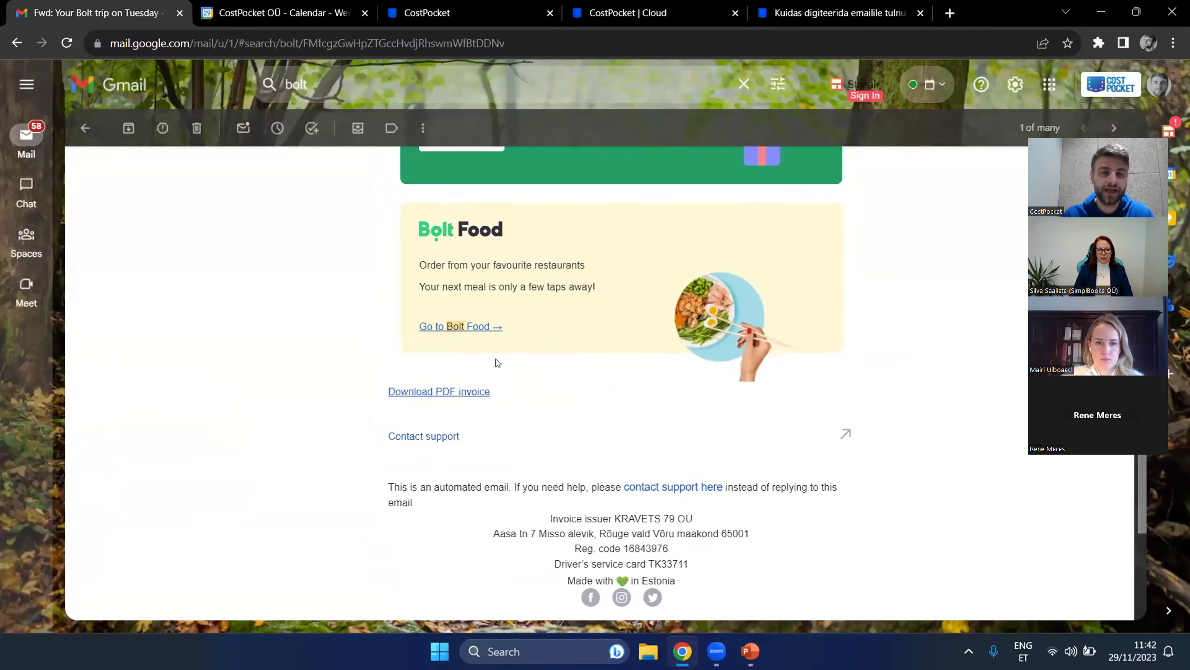
{"action": "scroll", "coordinate": [497, 362], "scroll_direction": "up", "scroll_amount": 9}
{"action": "scroll", "coordinate": [408, 403], "scroll_direction": "down", "scroll_amount": 7}
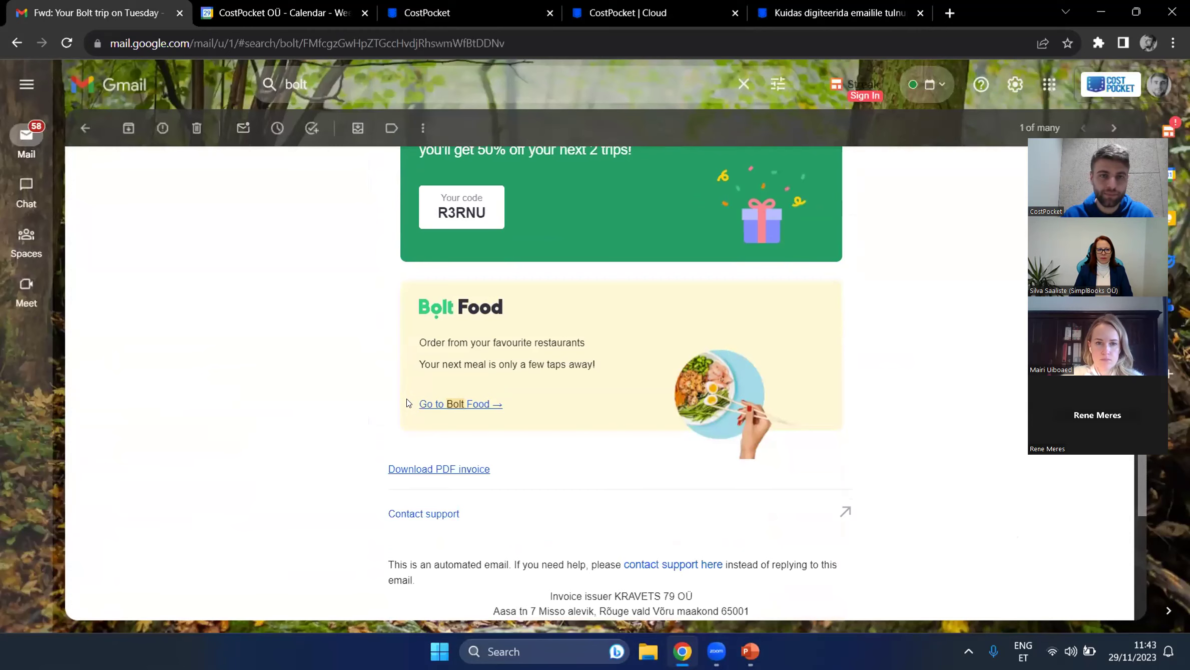
{"action": "scroll", "coordinate": [408, 403], "scroll_direction": "down", "scroll_amount": 3}
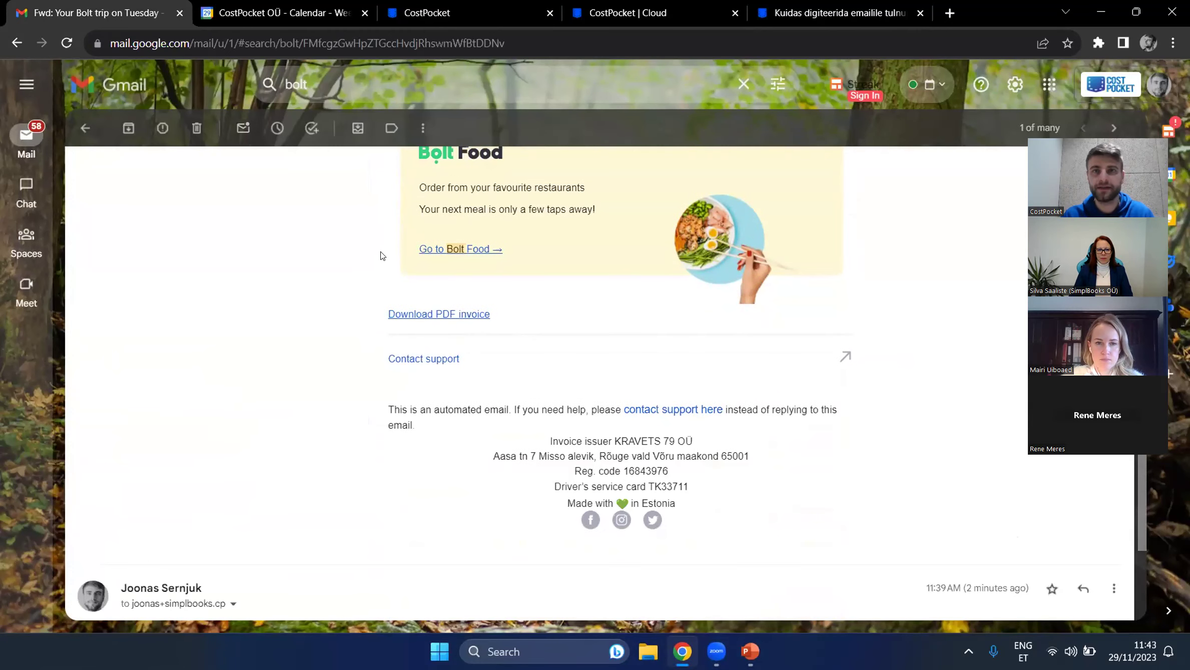
{"action": "left_click", "coordinate": [453, 11]}
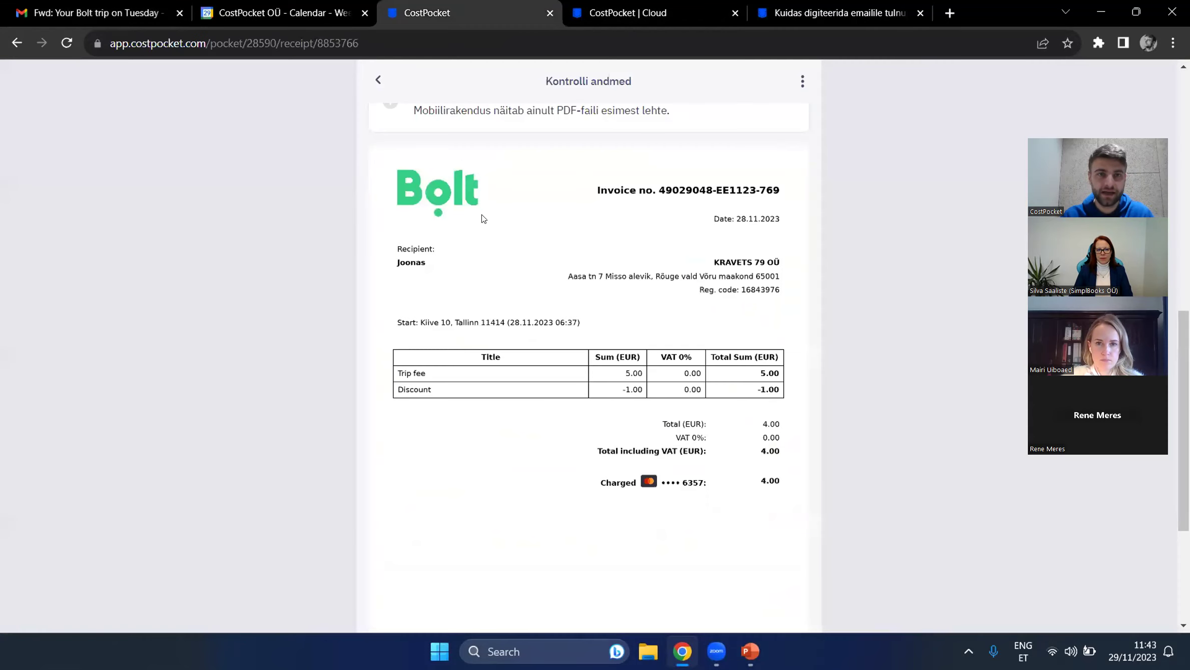
{"action": "scroll", "coordinate": [553, 268], "scroll_direction": "down", "scroll_amount": 3}
{"action": "scroll", "coordinate": [553, 268], "scroll_direction": "up", "scroll_amount": 5}
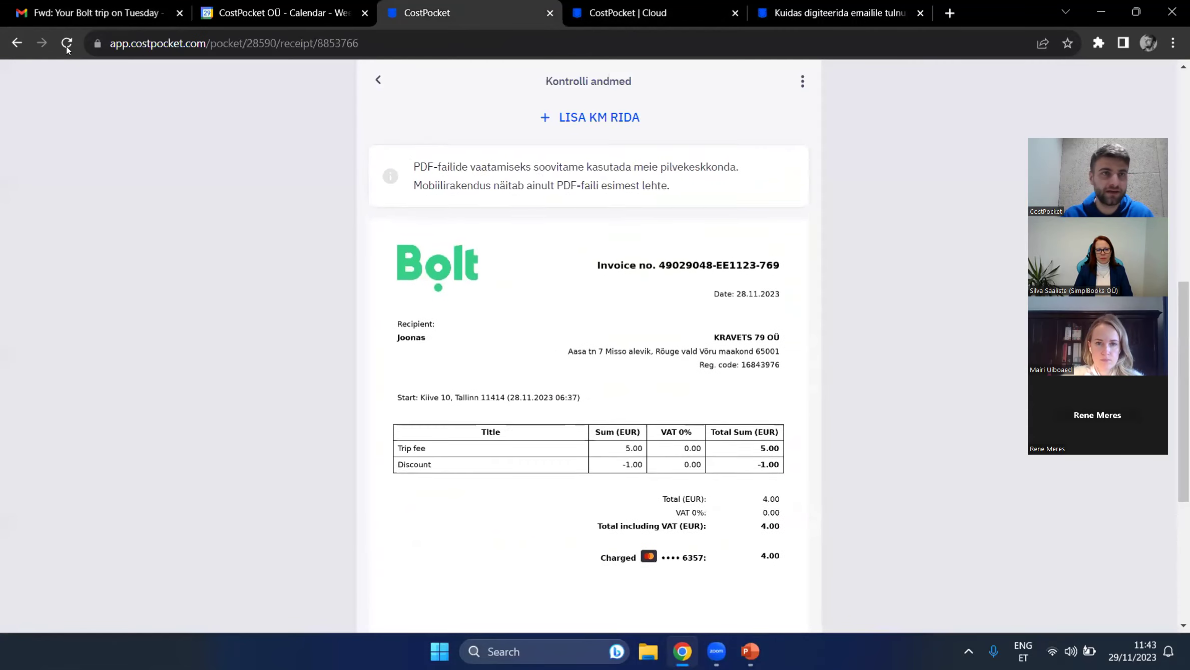
Step: View the PDF invoice linked in the Bolt email, close it, and return to the CostPocket document
{"action": "left_click", "coordinate": [87, 12]}
{"action": "left_click", "coordinate": [443, 314]}
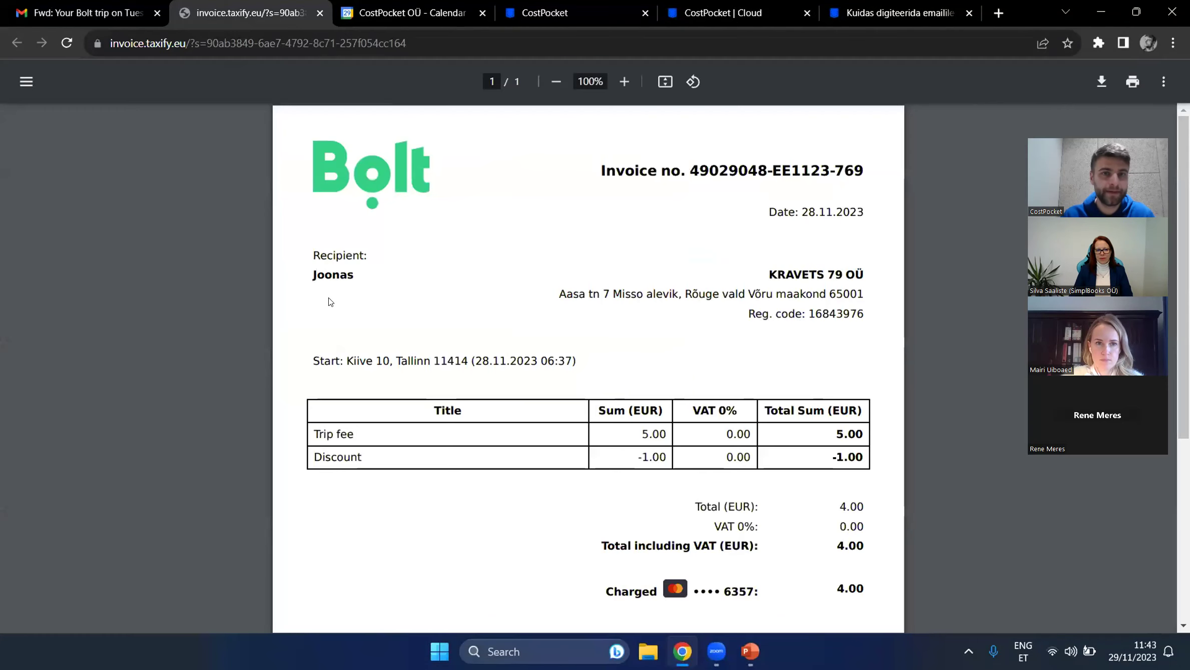
{"action": "scroll", "coordinate": [466, 301], "scroll_direction": "down", "scroll_amount": 3}
{"action": "scroll", "coordinate": [524, 314], "scroll_direction": "up", "scroll_amount": 3}
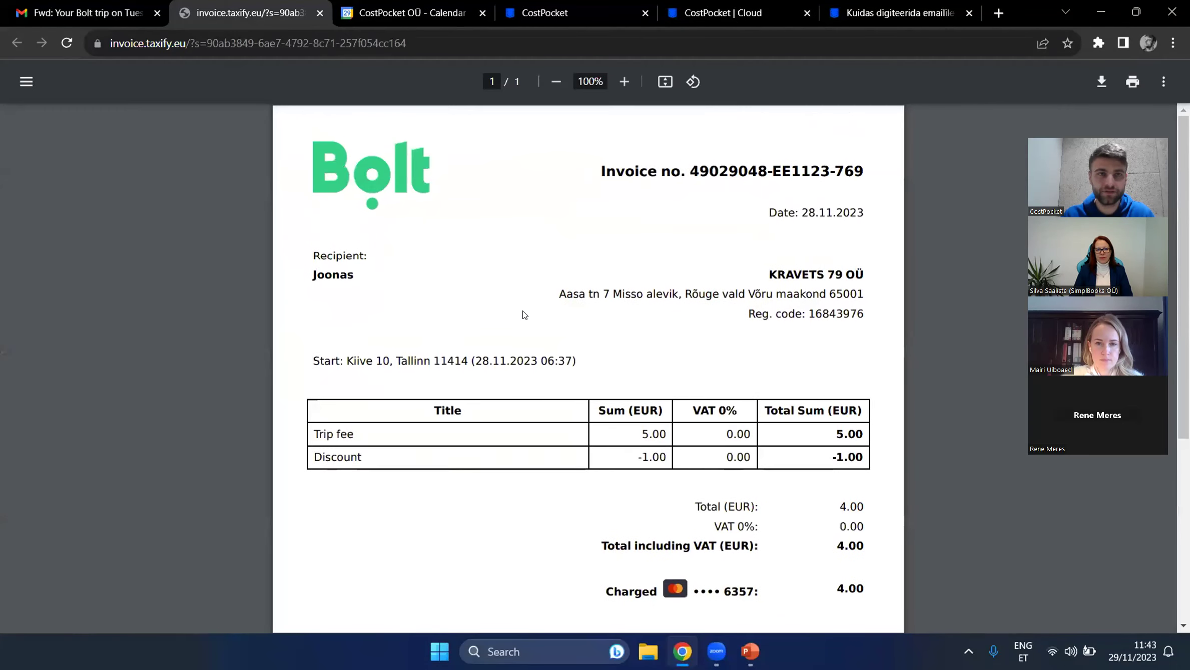
{"action": "left_click", "coordinate": [319, 13]}
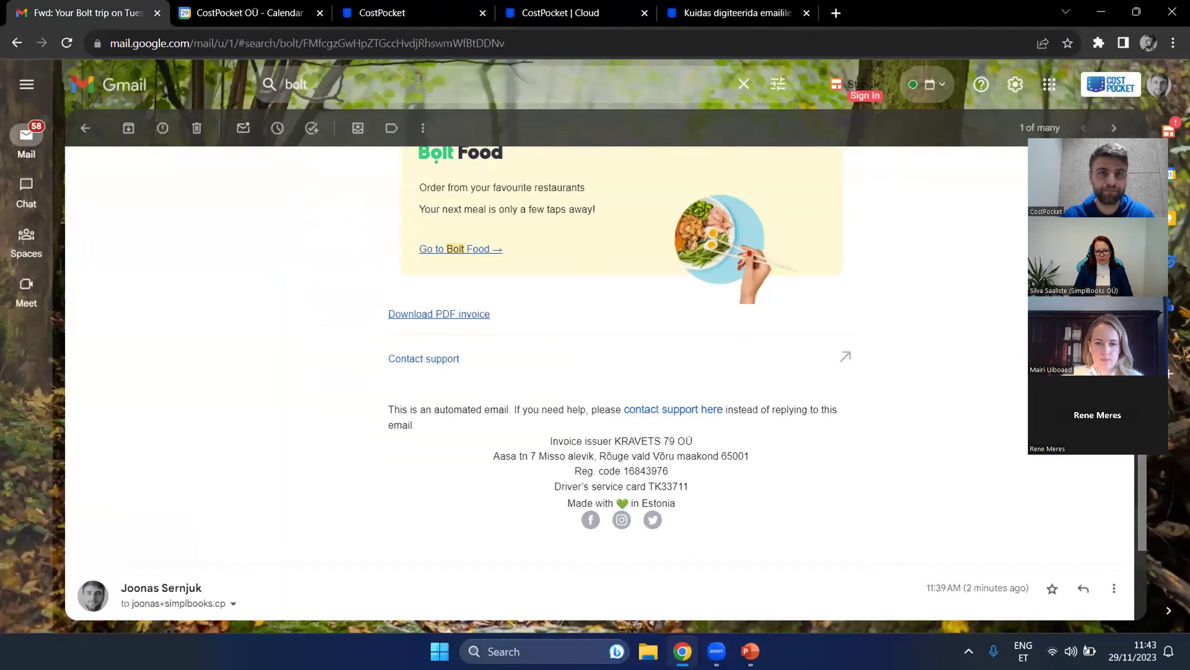
{"action": "left_click", "coordinate": [390, 12]}
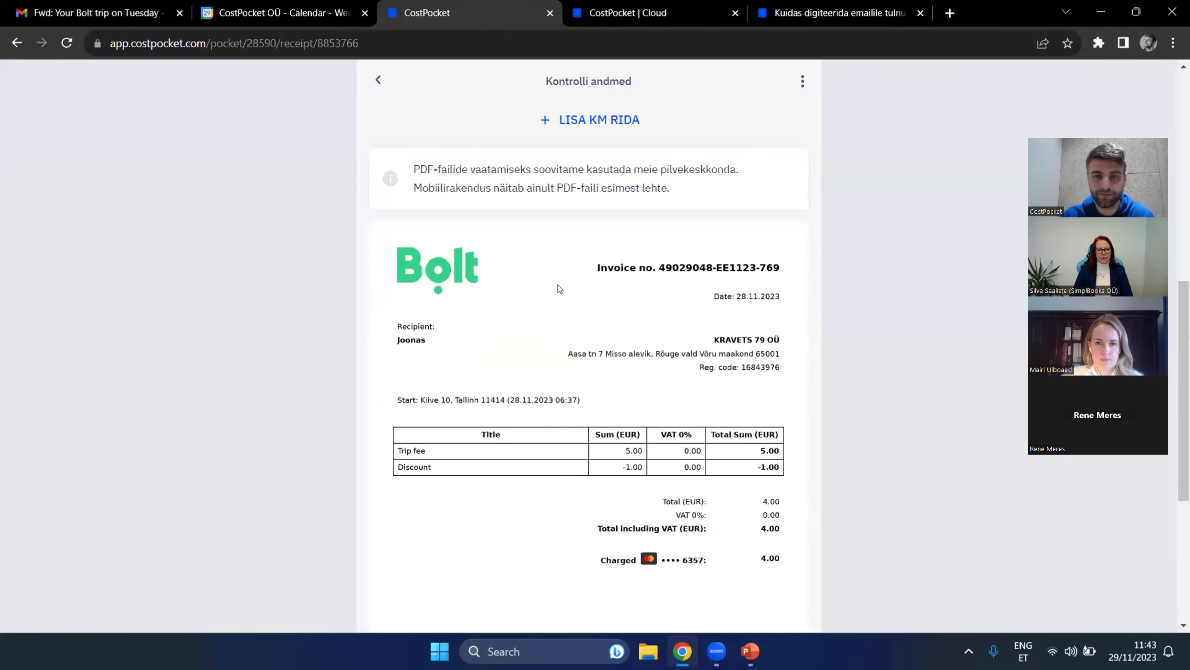
Step: Review the data fields captured for the Bolt document in CostPocket and leave the document view
{"action": "scroll", "coordinate": [560, 289], "scroll_direction": "up", "scroll_amount": 10}
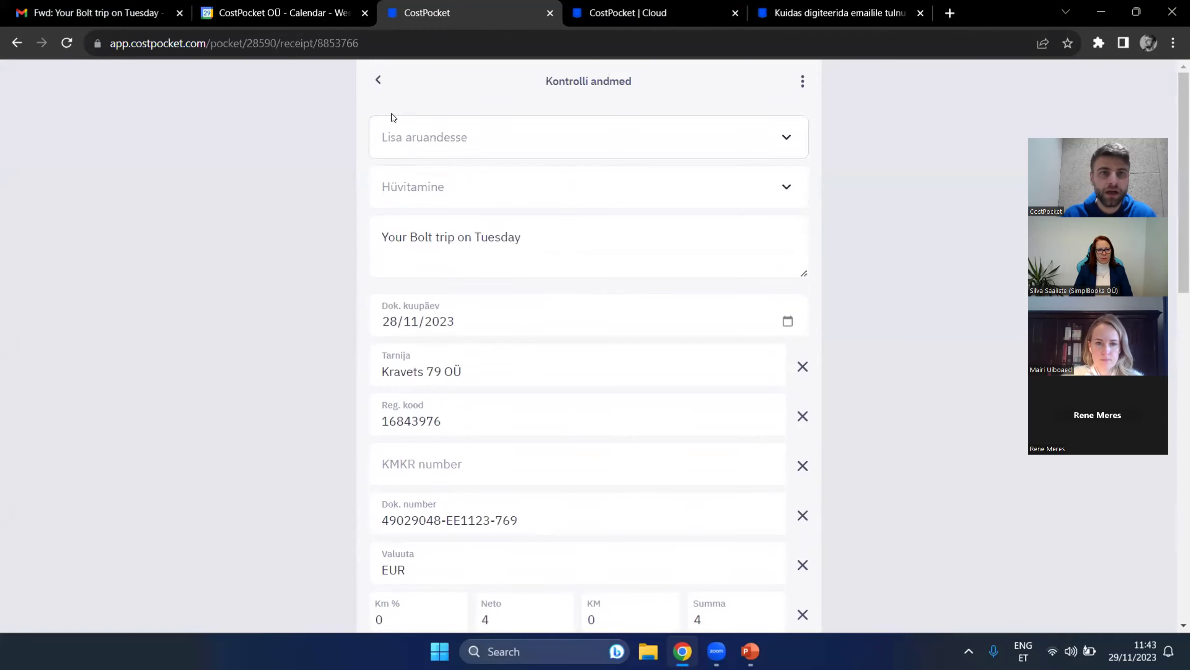
{"action": "left_click", "coordinate": [377, 81]}
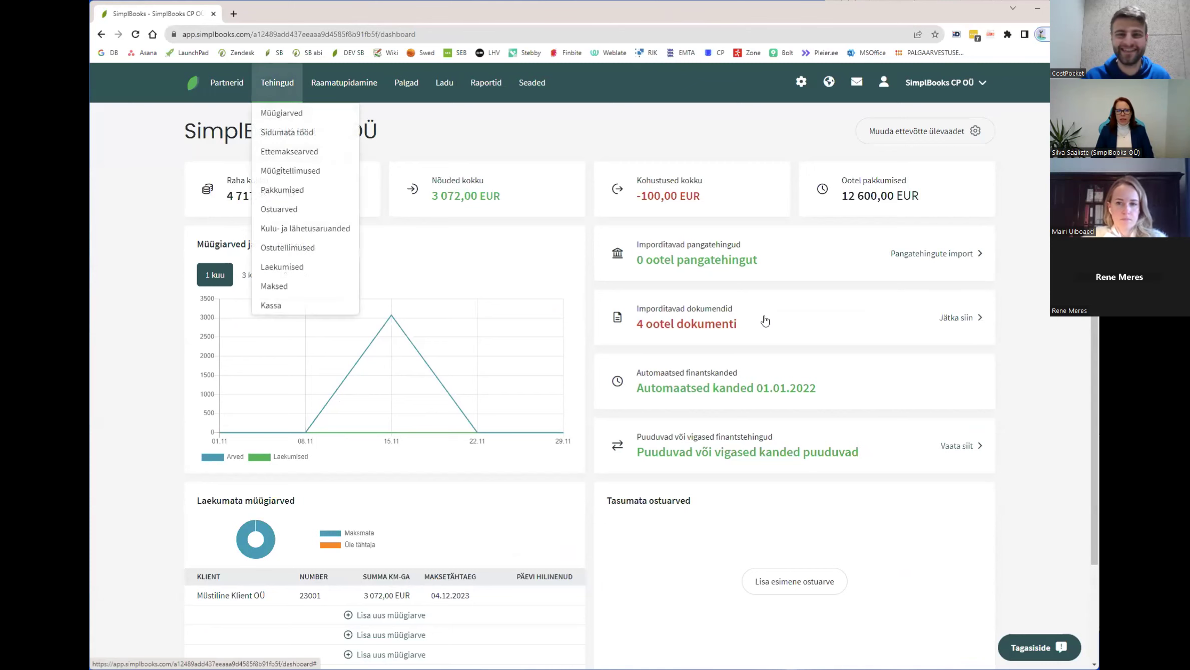
Step: Switch to SimplBooks, highlight the "Imporditavad dokumendid" heading on the dashboard and open the documents waiting for import
{"action": "mouse_move", "coordinate": [458, 82]}
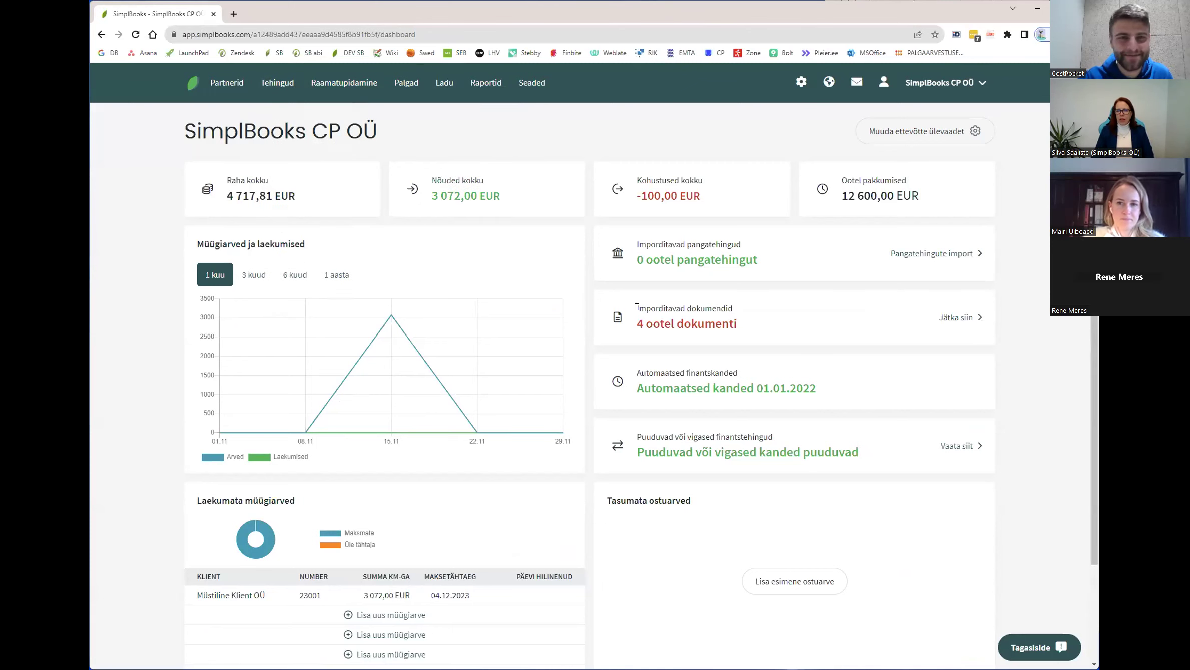
{"action": "left_click_drag", "start_coordinate": [614, 314], "coordinate": [749, 313]}
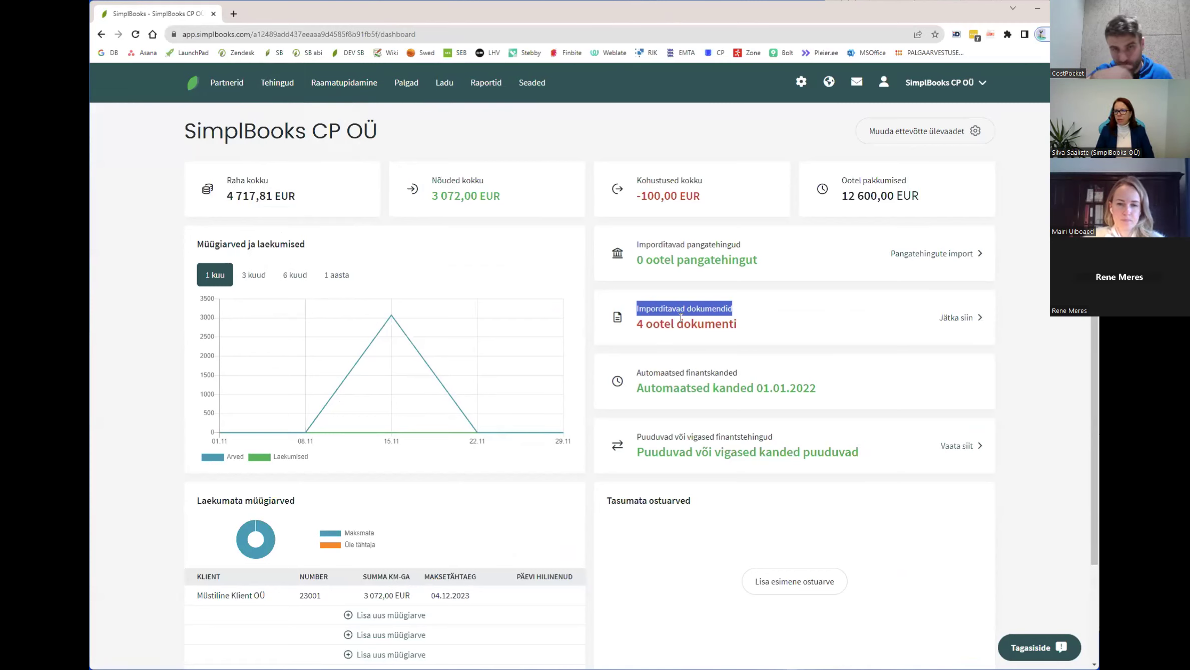
{"action": "left_click", "coordinate": [956, 322]}
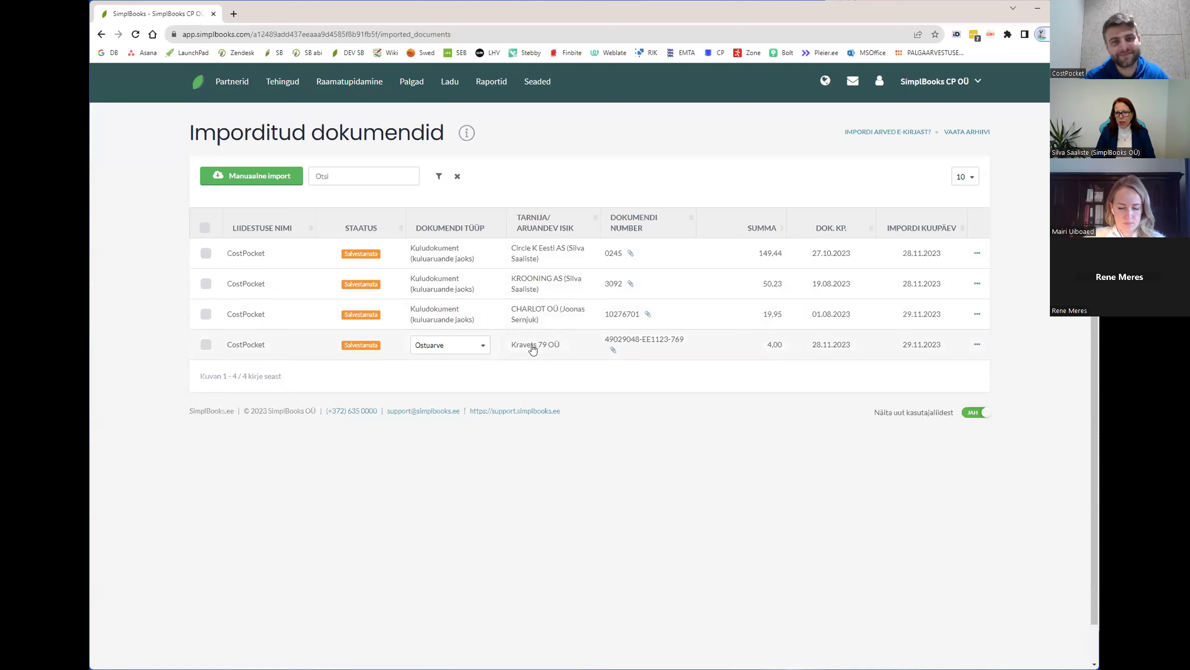
Step: Check the document type options for the imported Kravets 79 OÜ document and open it as a new purchase invoice, keeping type Ostuarve
{"action": "left_click", "coordinate": [480, 347]}
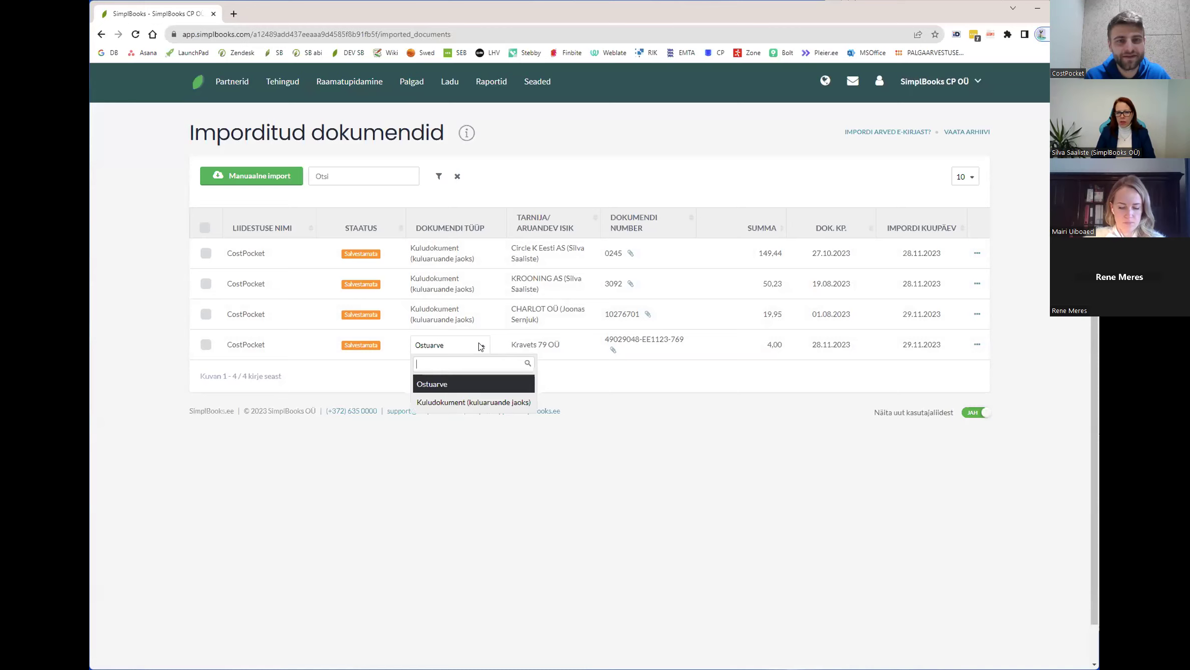
{"action": "left_click", "coordinate": [616, 434]}
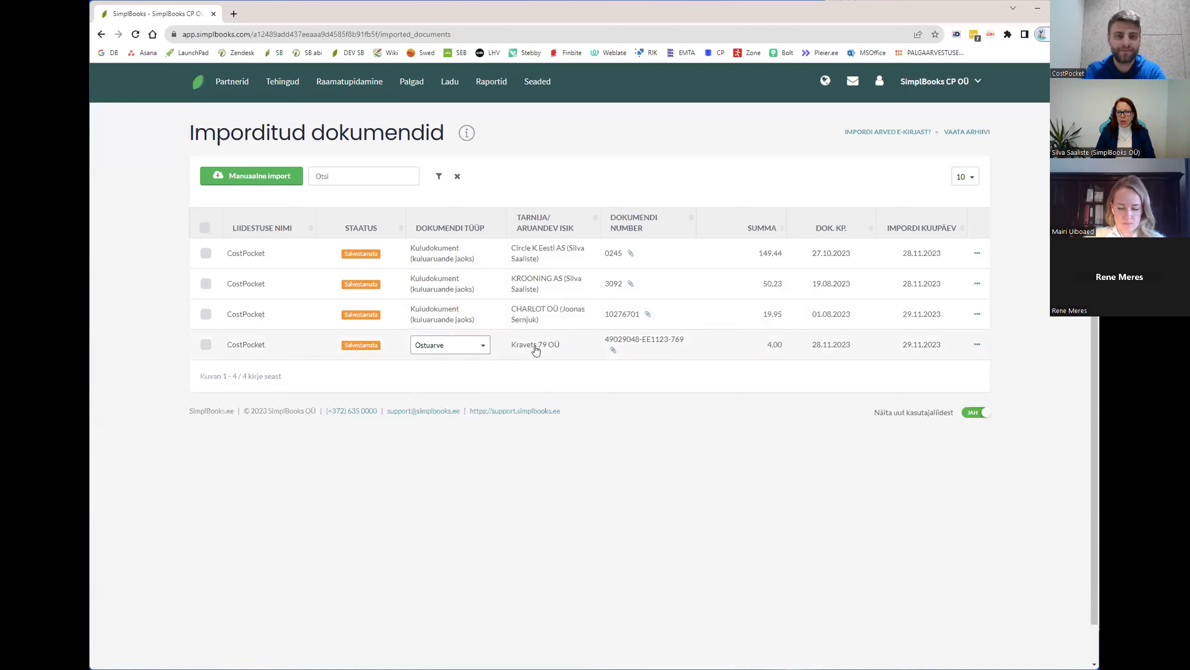
{"action": "left_click", "coordinate": [536, 348]}
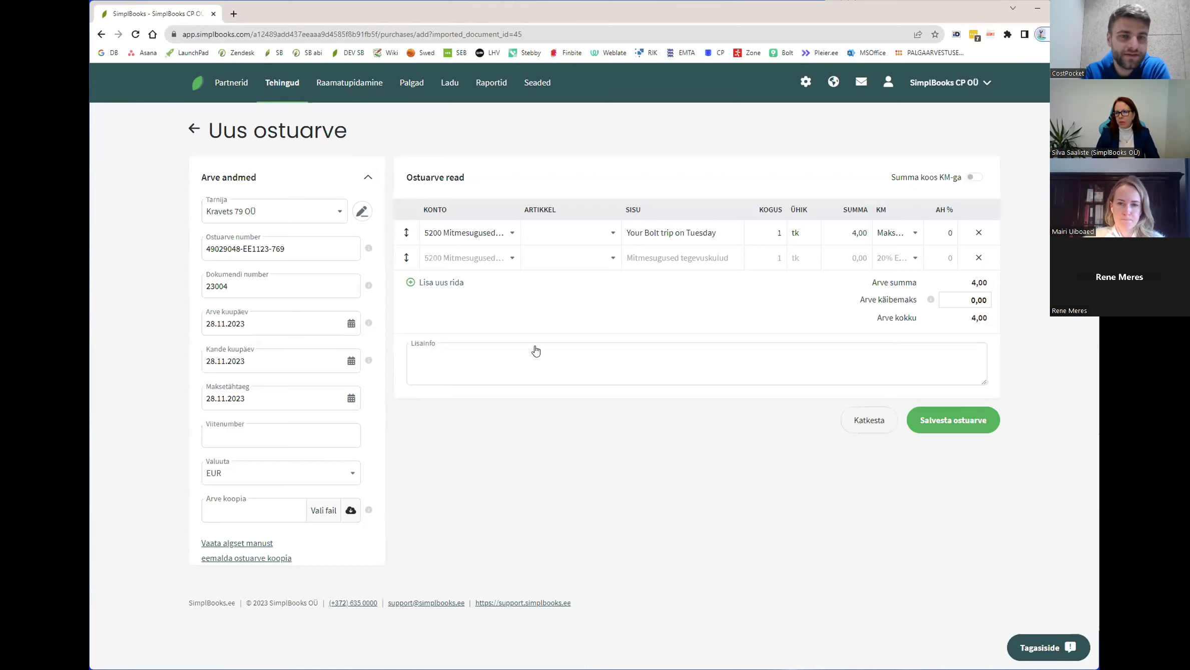
Step: Inspect the VAT options of the Bolt trip line, then view the original invoice attachment and close it
{"action": "left_click", "coordinate": [916, 233]}
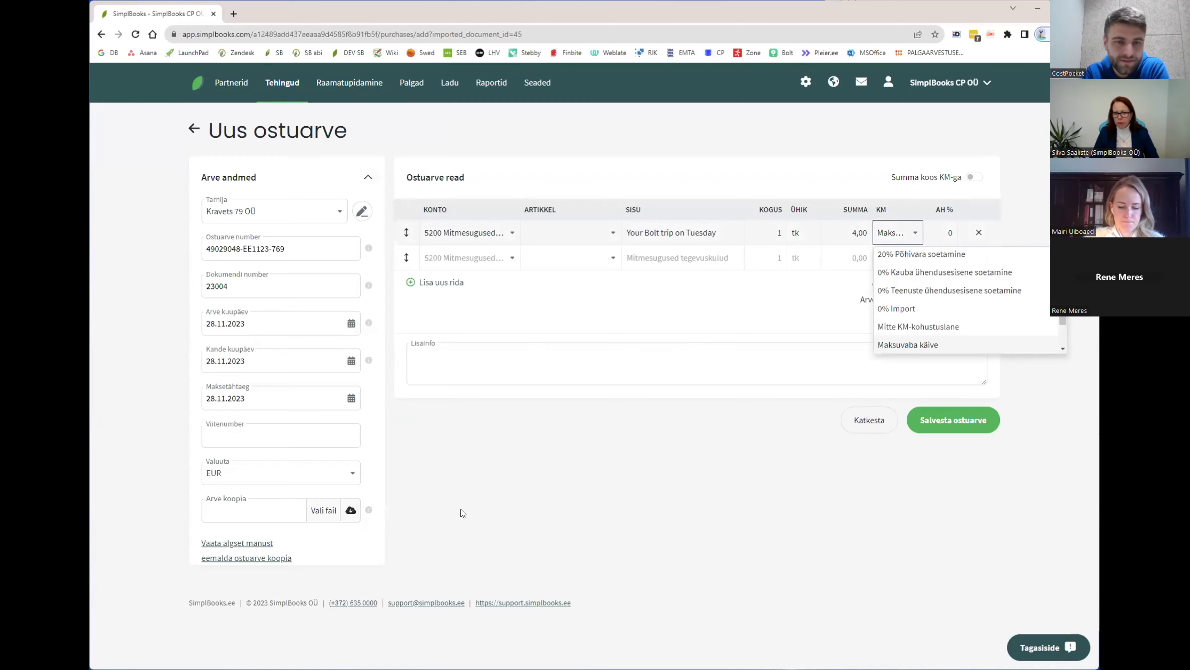
{"action": "left_click", "coordinate": [489, 506]}
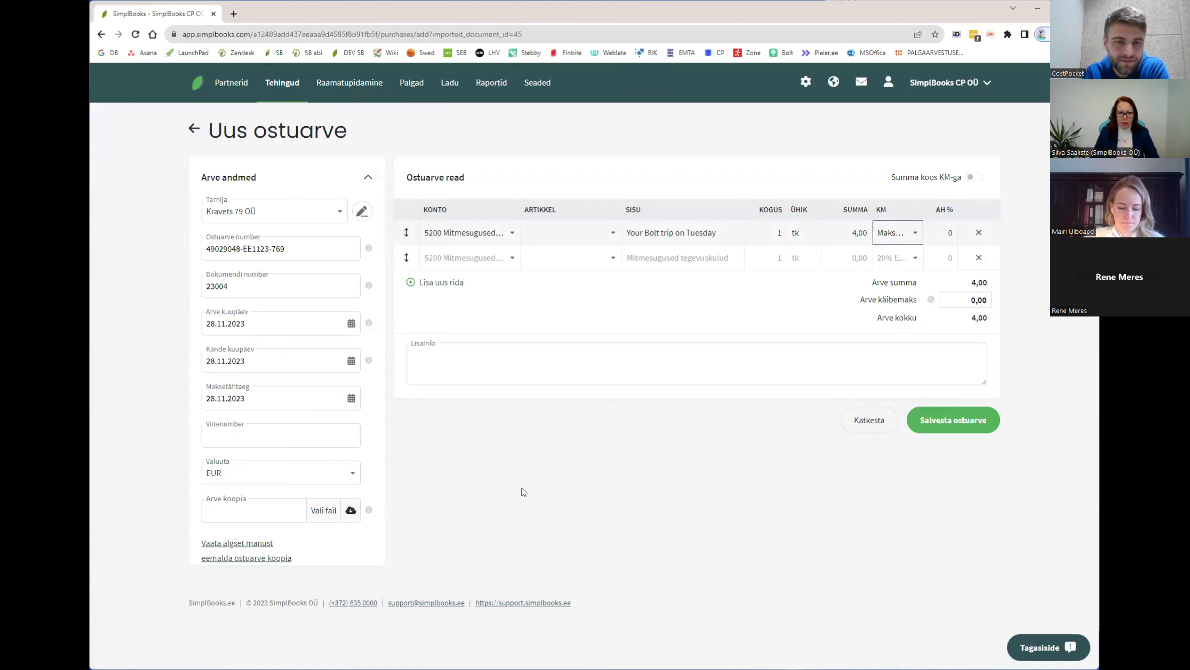
{"action": "left_click", "coordinate": [237, 544]}
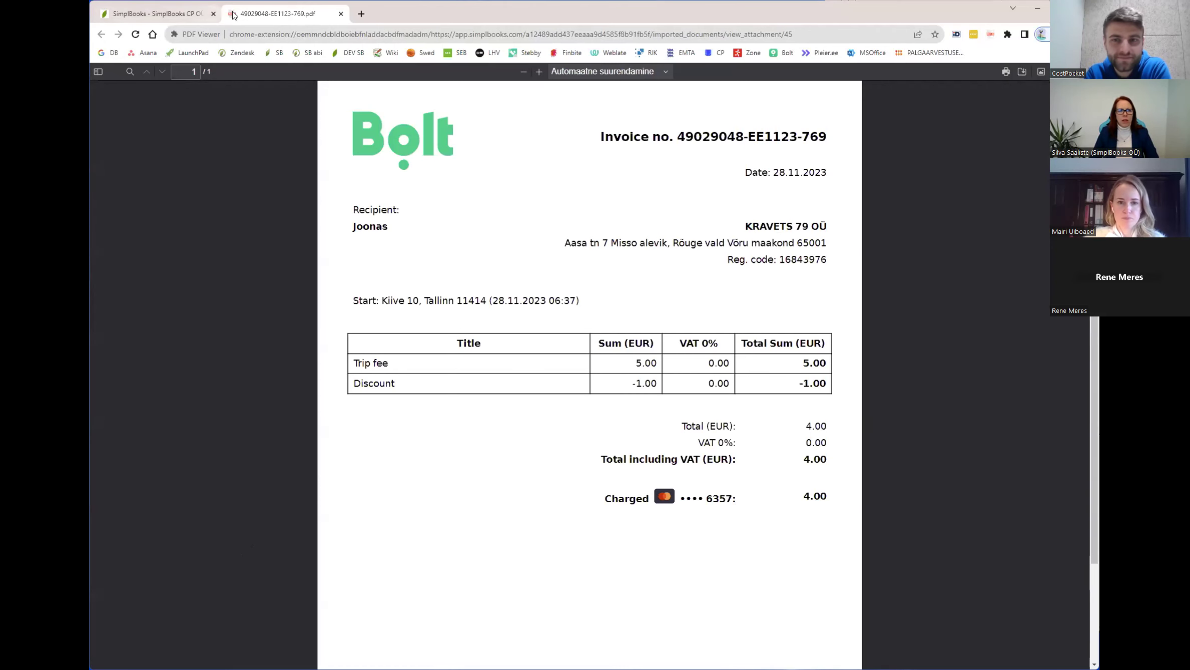
{"action": "left_click", "coordinate": [341, 14]}
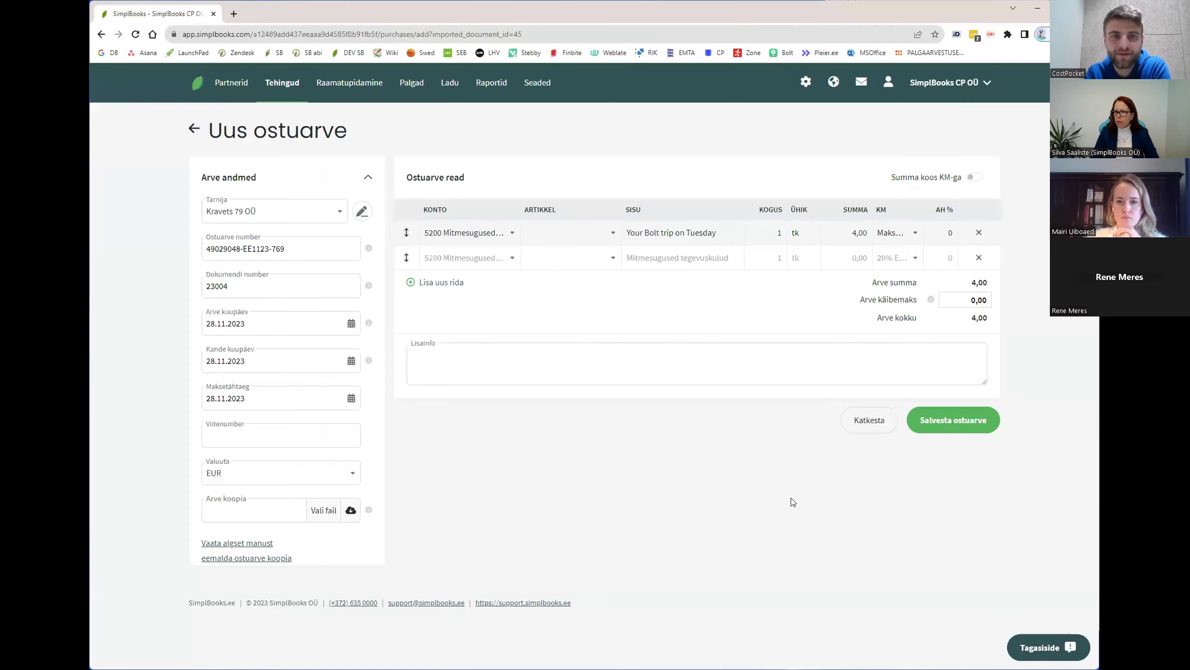
Step: Set the Bolt trip line's account to 5520 Transpordi- ja saatekulud müügil and save the purchase invoice
{"action": "left_click", "coordinate": [460, 234]}
{"action": "type", "text": "tra"}
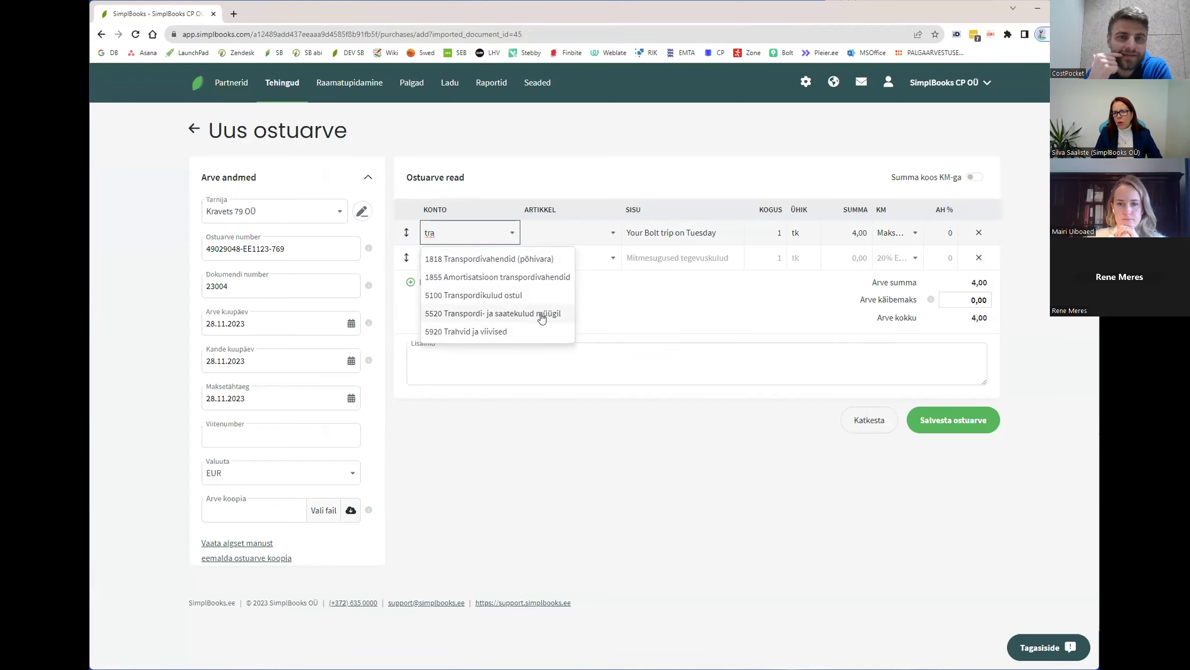
{"action": "key", "text": "Return"}
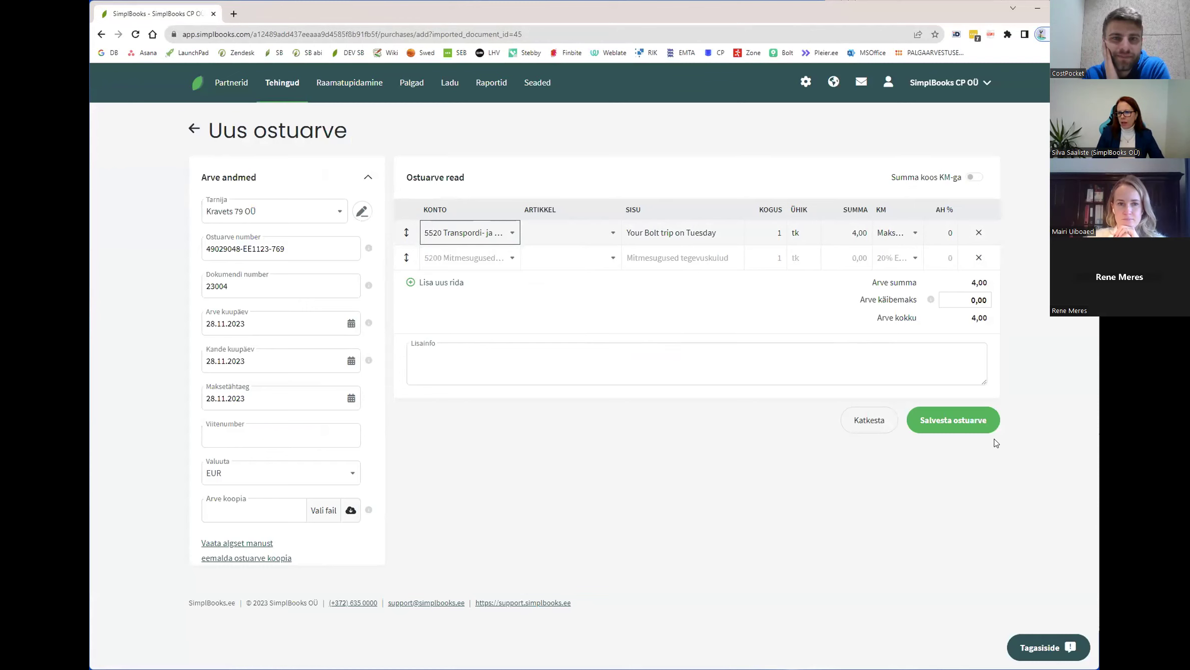
{"action": "left_click", "coordinate": [975, 421]}
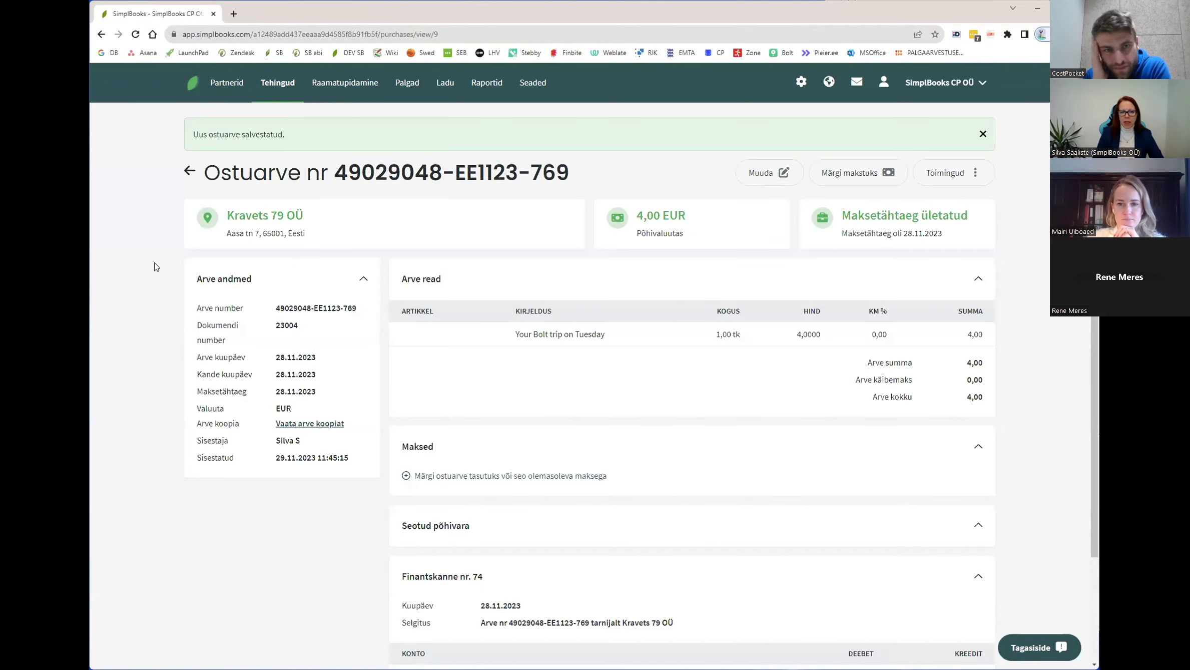
Step: Set the default expense account of supplier Kravets 79 OÜ to 5520 Transpordi- ja saatekulud müügil and save the supplier
{"action": "left_click", "coordinate": [292, 226]}
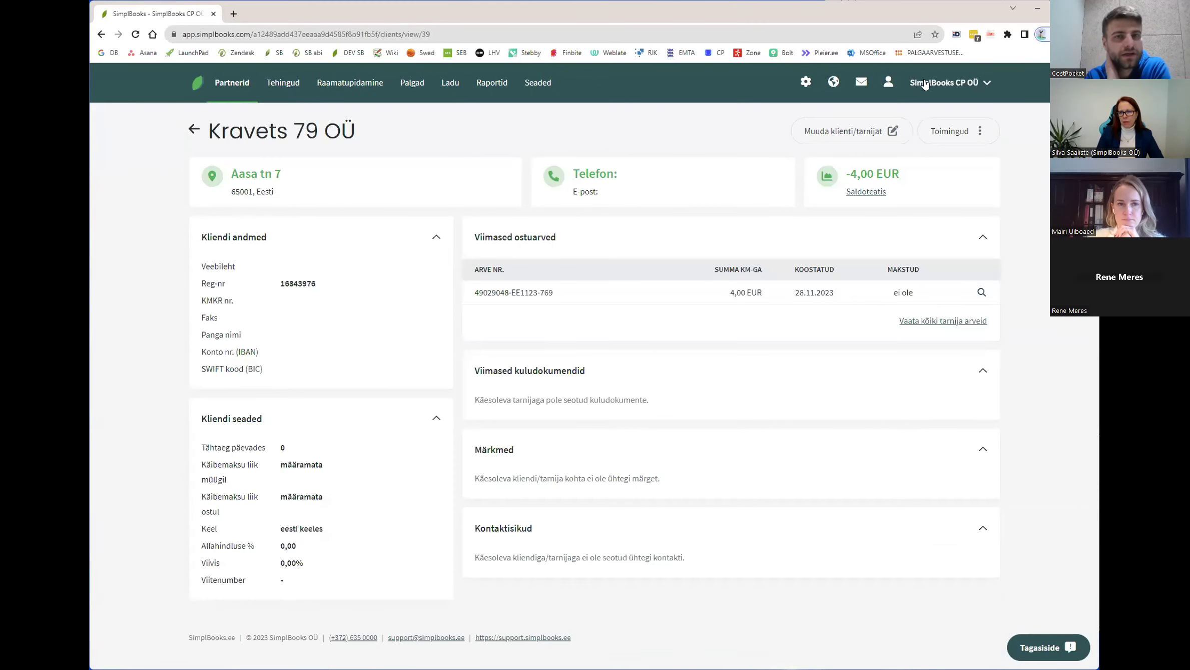
{"action": "left_click", "coordinate": [826, 133]}
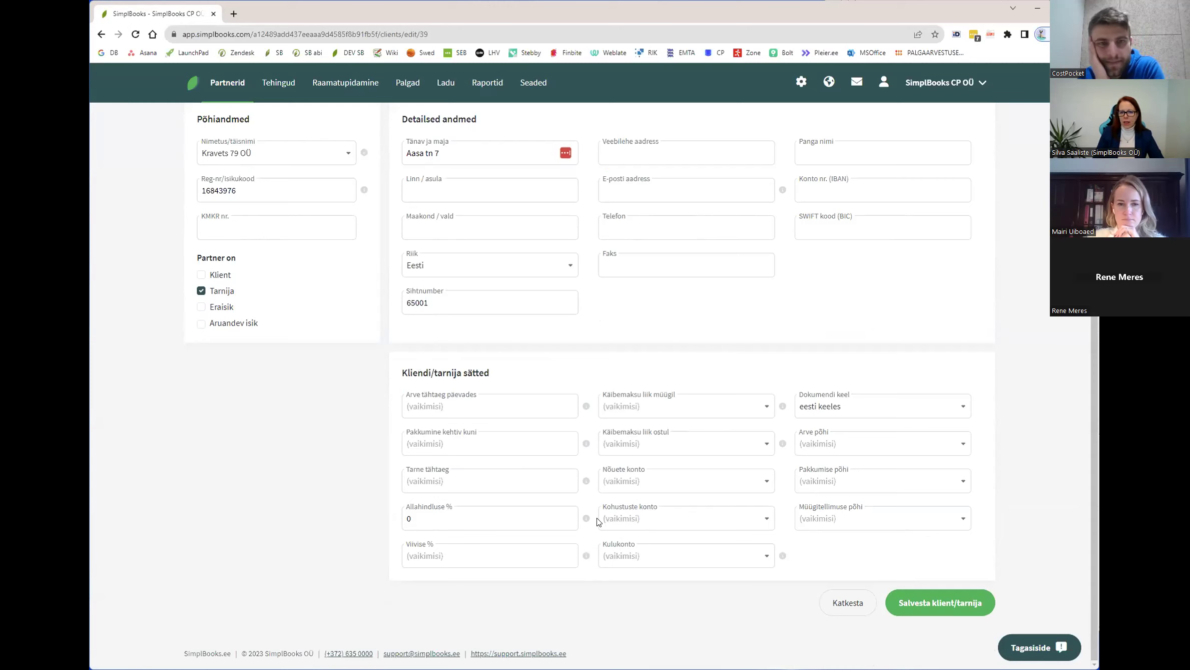
{"action": "left_click", "coordinate": [640, 560]}
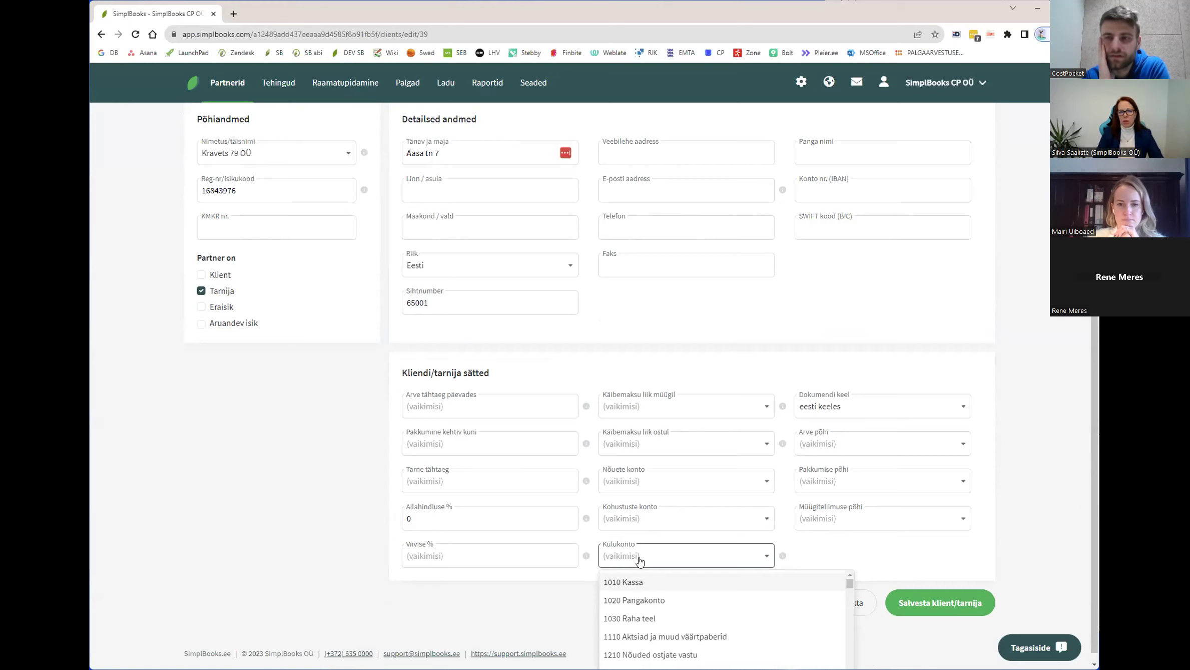
{"action": "type", "text": "tra"}
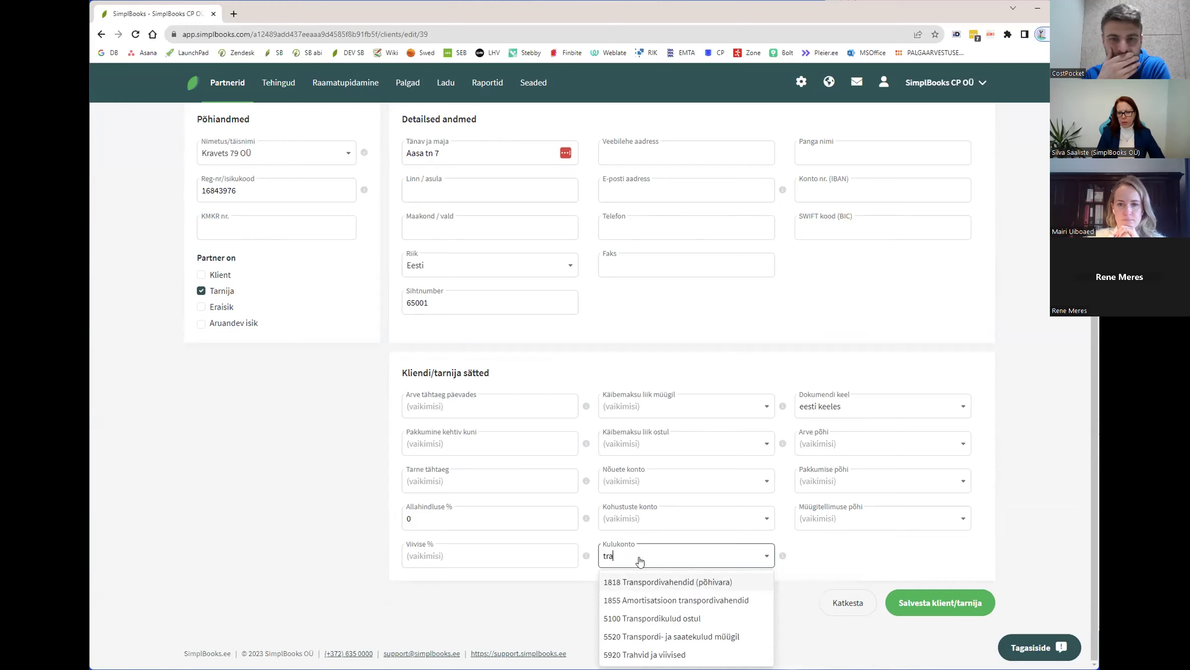
{"action": "left_click", "coordinate": [675, 636]}
{"action": "left_click", "coordinate": [607, 626]}
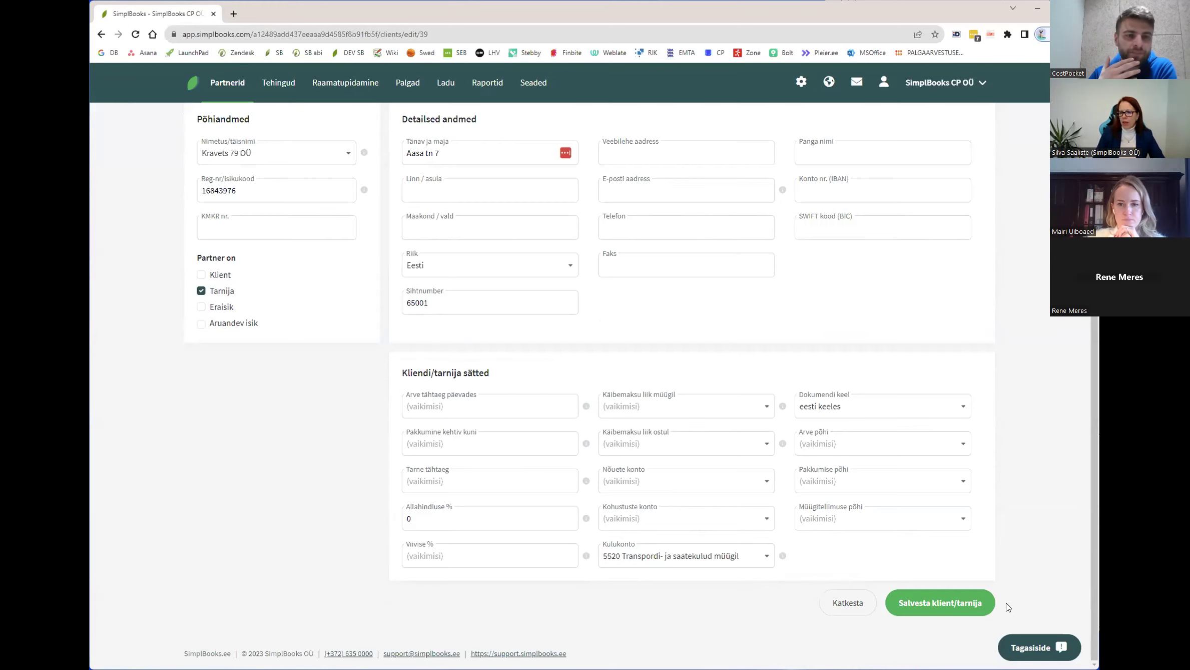
{"action": "left_click", "coordinate": [971, 607]}
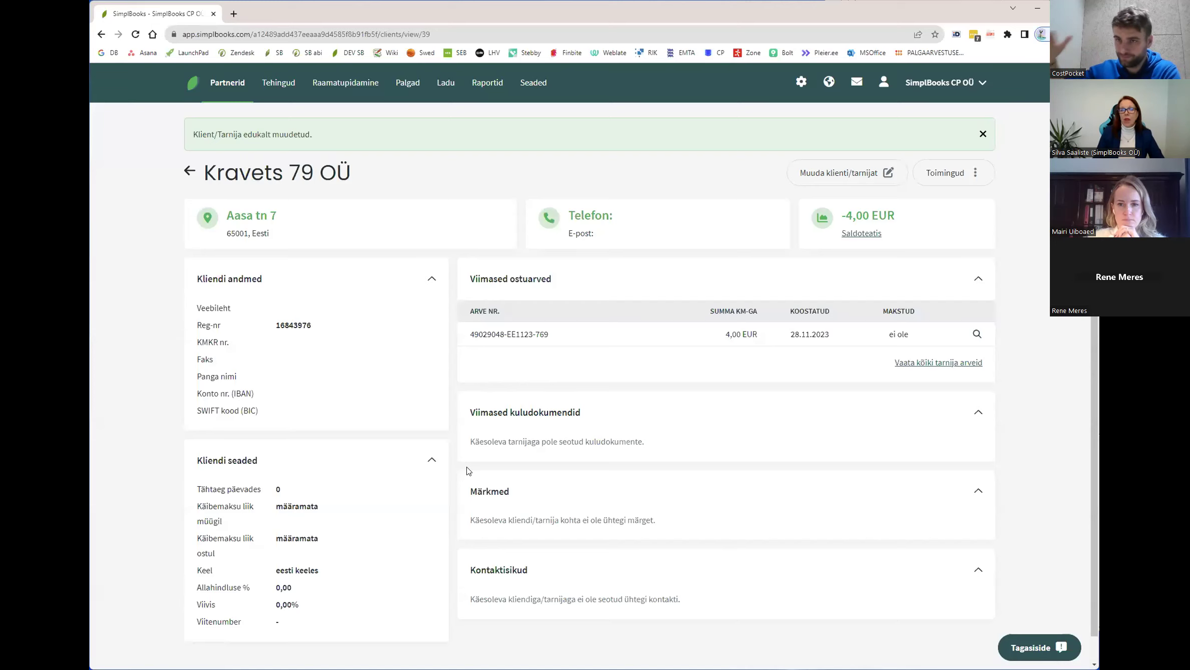
Step: Return to the list of customers and suppliers and view the Neste Eesti AS card
{"action": "left_click", "coordinate": [189, 171]}
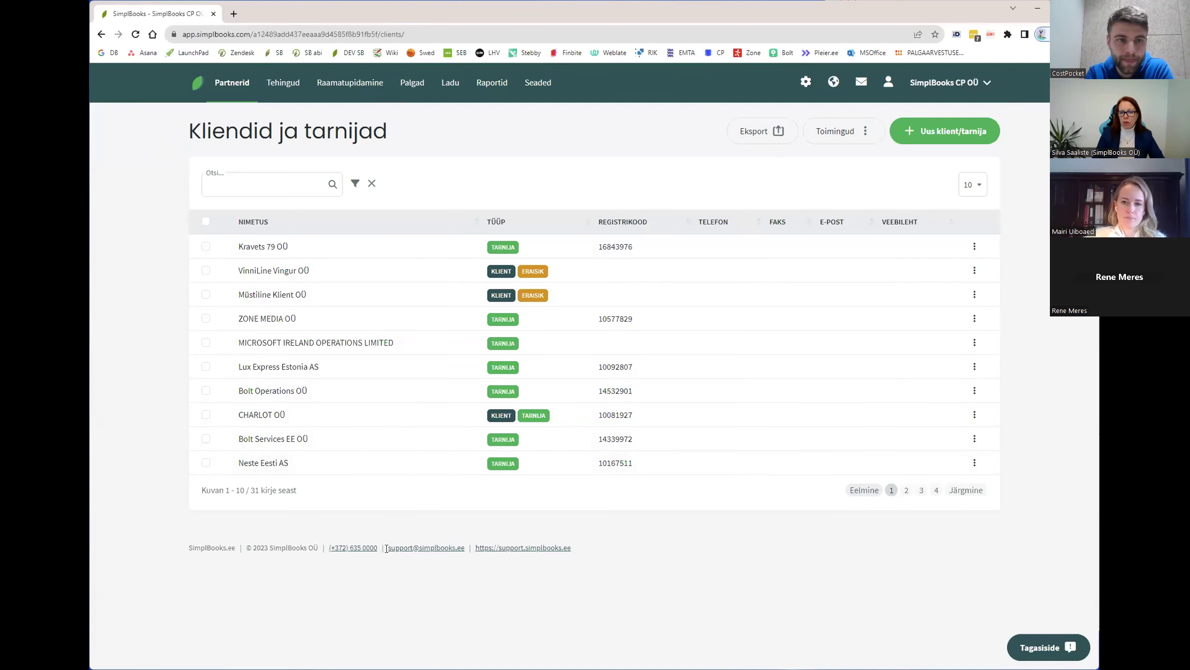
{"action": "left_click", "coordinate": [284, 469]}
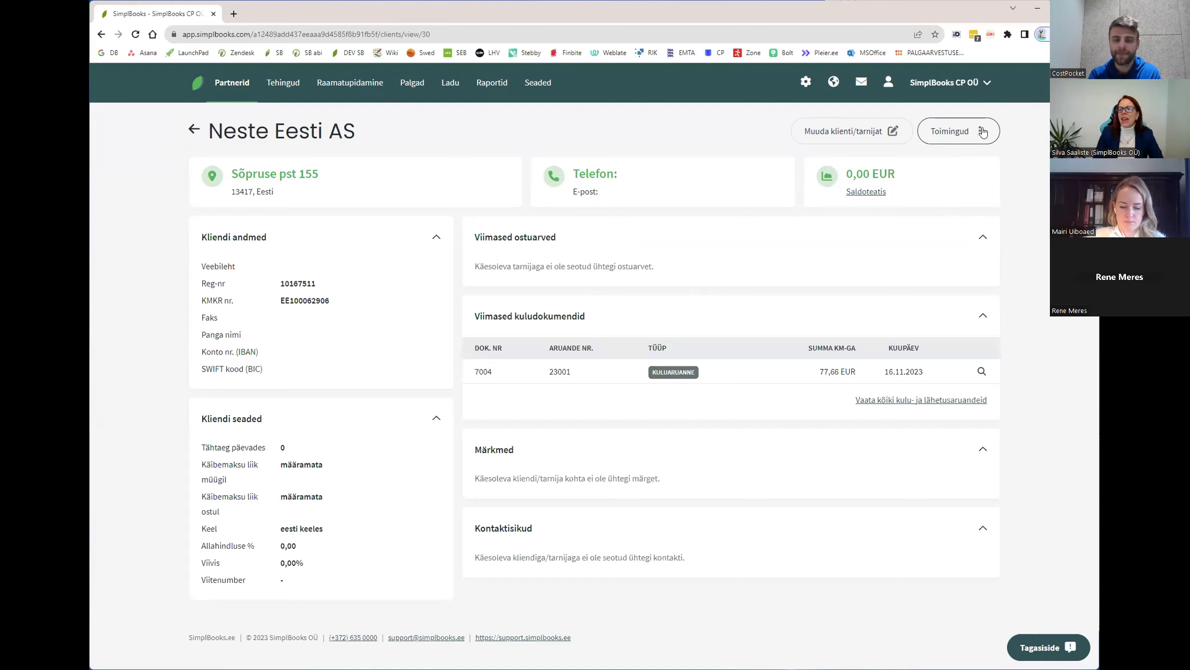
Step: Create a new expense report from the imported Circle K Eesti AS and KROONING AS expense documents
{"action": "left_click", "coordinate": [198, 83]}
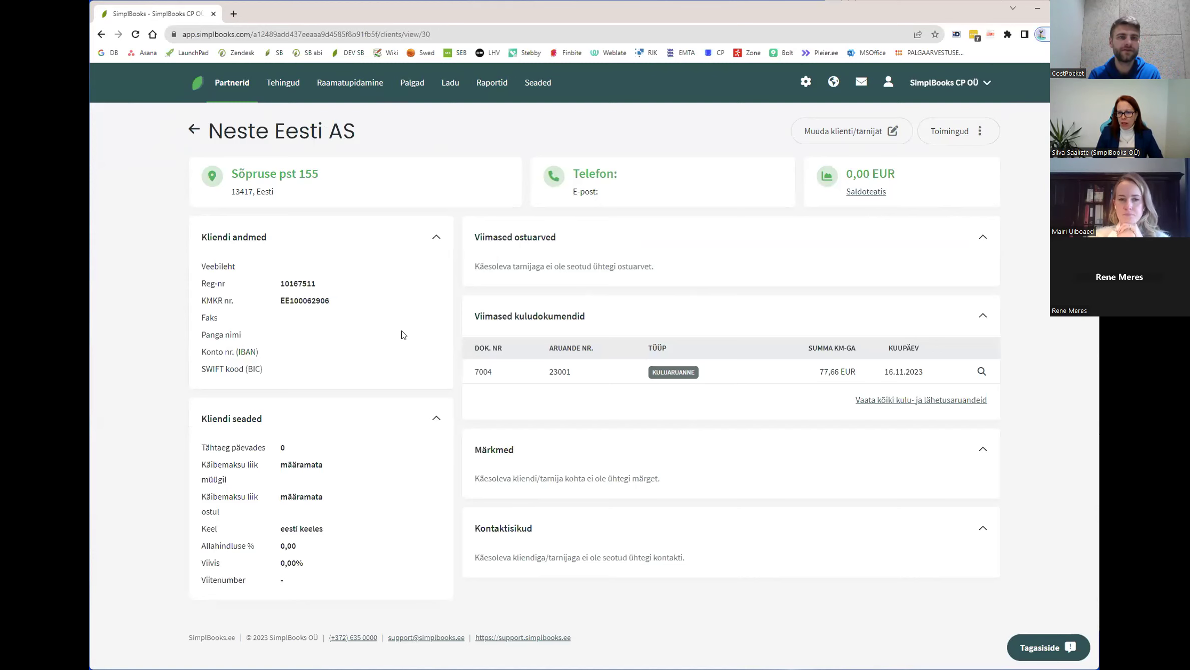
{"action": "left_click", "coordinate": [954, 318]}
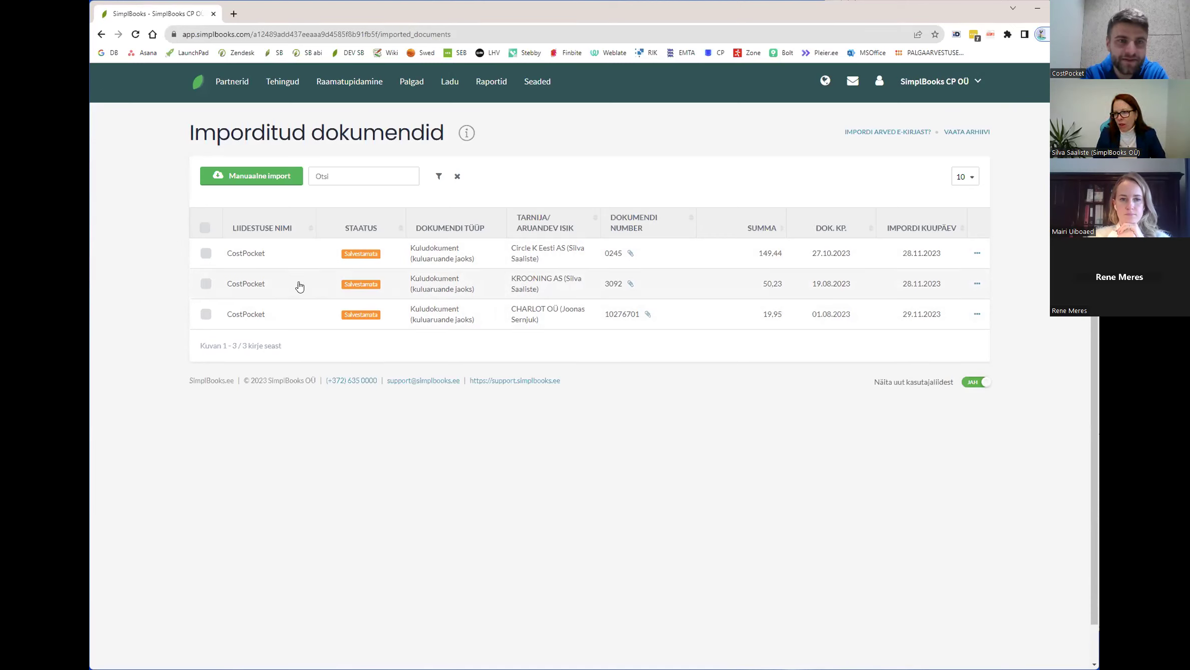
{"action": "left_click", "coordinate": [205, 254]}
{"action": "left_click", "coordinate": [206, 283]}
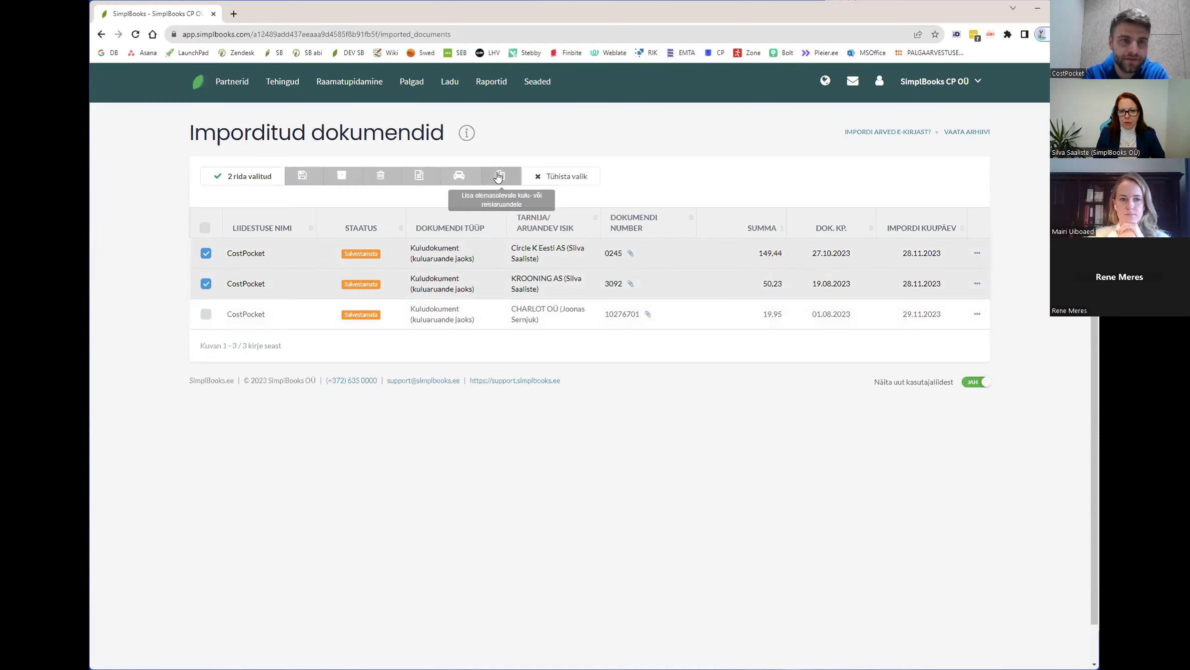
{"action": "left_click", "coordinate": [419, 176]}
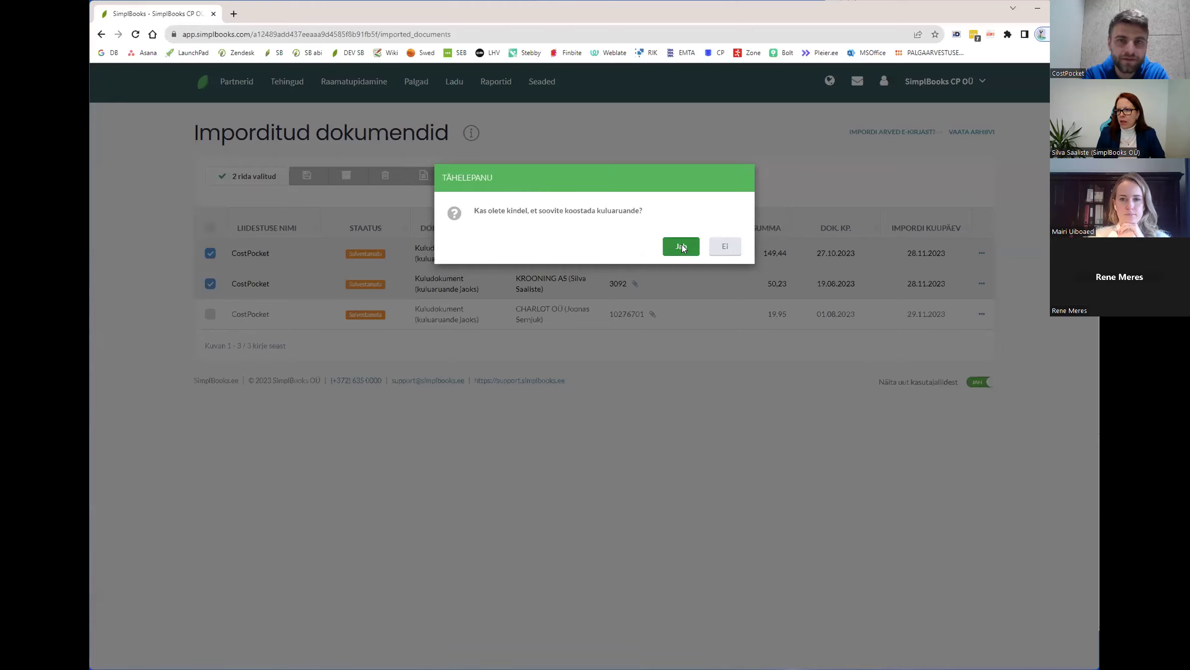
{"action": "left_click", "coordinate": [681, 246]}
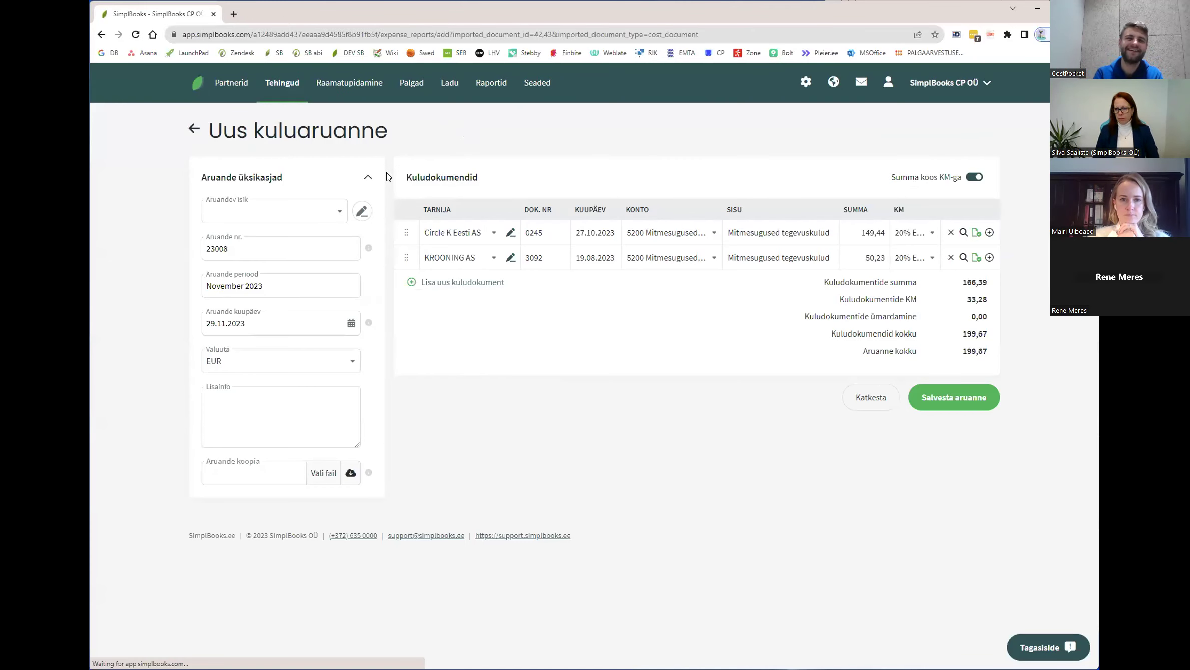
Step: Select the reporting person for the new expense report by searching for the first name
{"action": "left_click", "coordinate": [279, 215]}
{"action": "type", "text": "silva"}
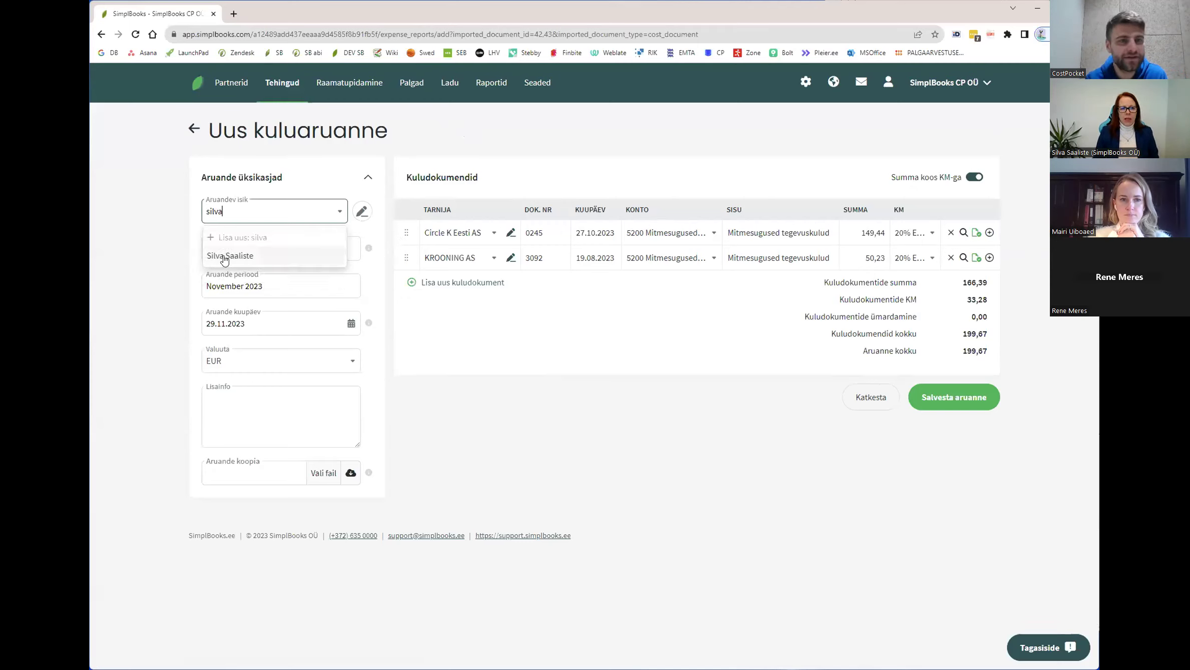
{"action": "left_click", "coordinate": [226, 251]}
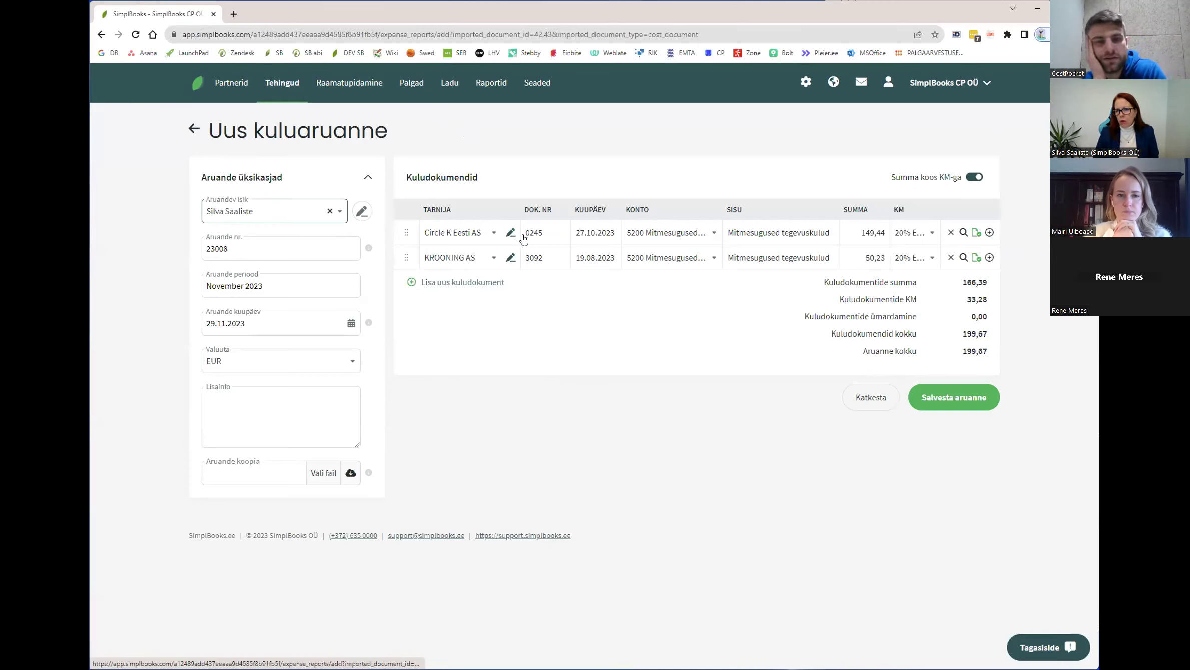
Step: Set the account of both the Circle K Eesti AS and KROONING AS expense lines to 5410 Autokütus
{"action": "left_click", "coordinate": [698, 233]}
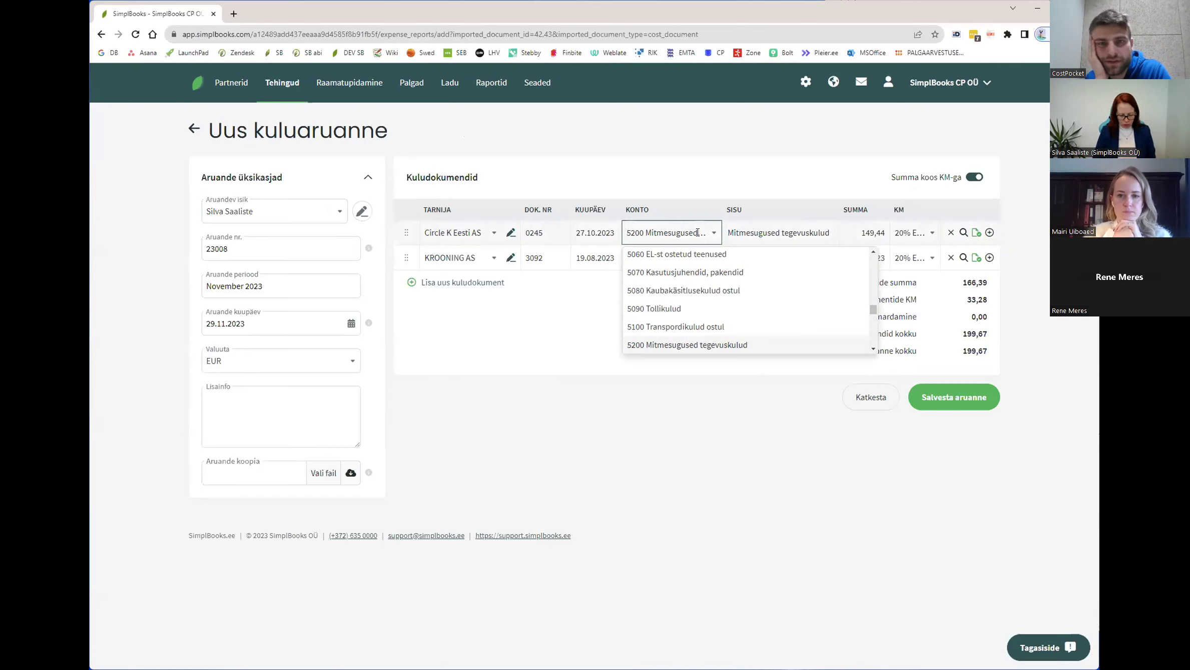
{"action": "type", "text": "auto"}
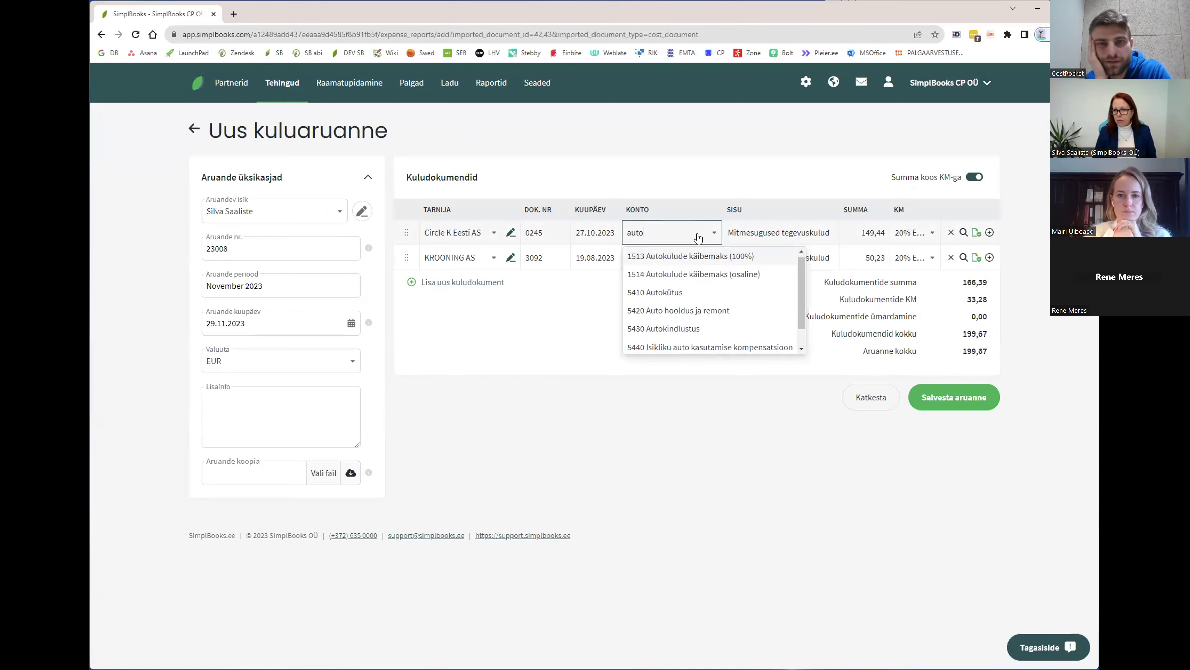
{"action": "left_click", "coordinate": [675, 294]}
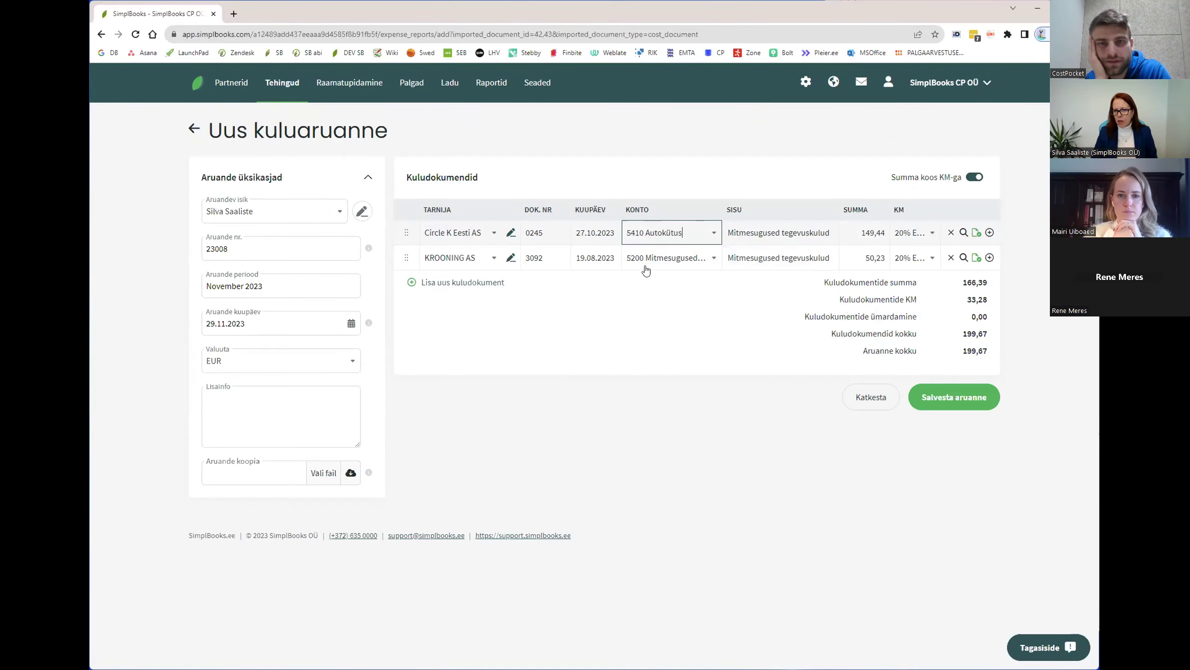
{"action": "left_click", "coordinate": [649, 259]}
{"action": "type", "text": "5410"}
{"action": "left_click", "coordinate": [651, 282]}
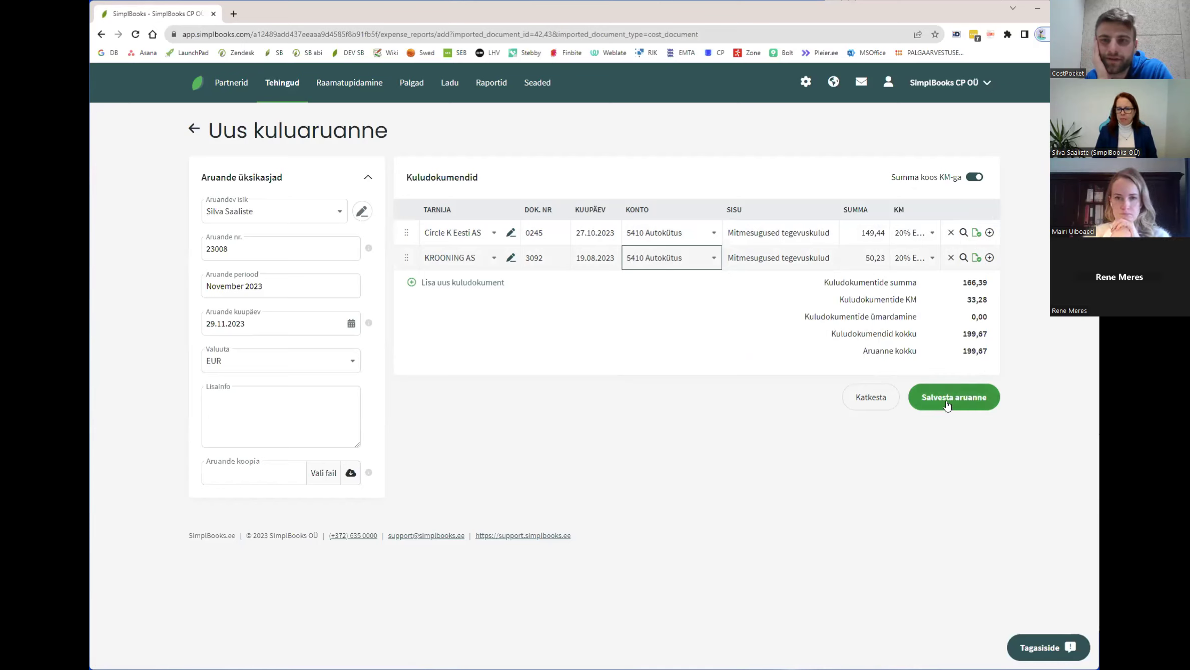
Step: Check the report date of the new expense report and save the report
{"action": "left_click", "coordinate": [250, 322]}
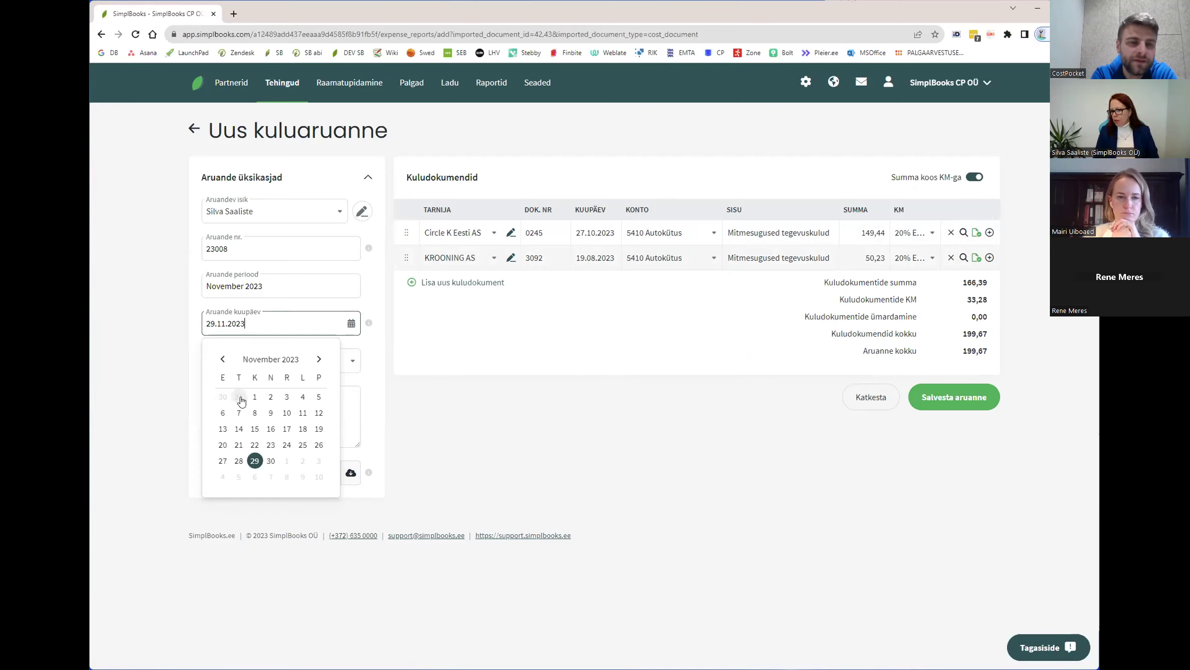
{"action": "left_click", "coordinate": [595, 388]}
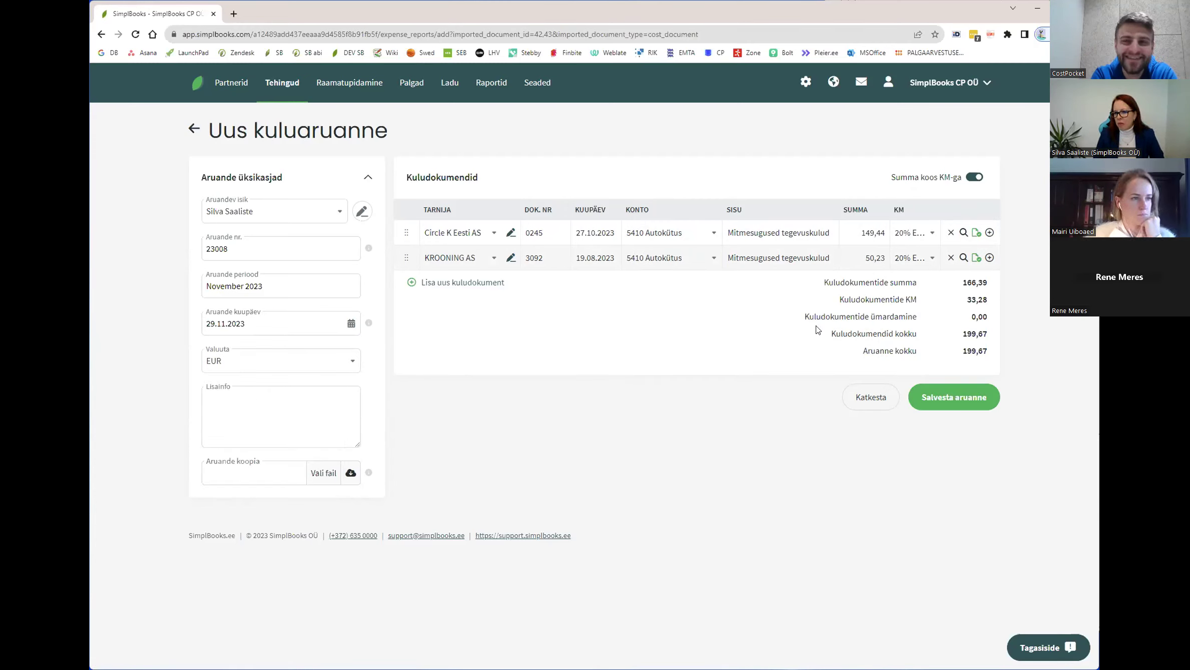
{"action": "left_click", "coordinate": [957, 403]}
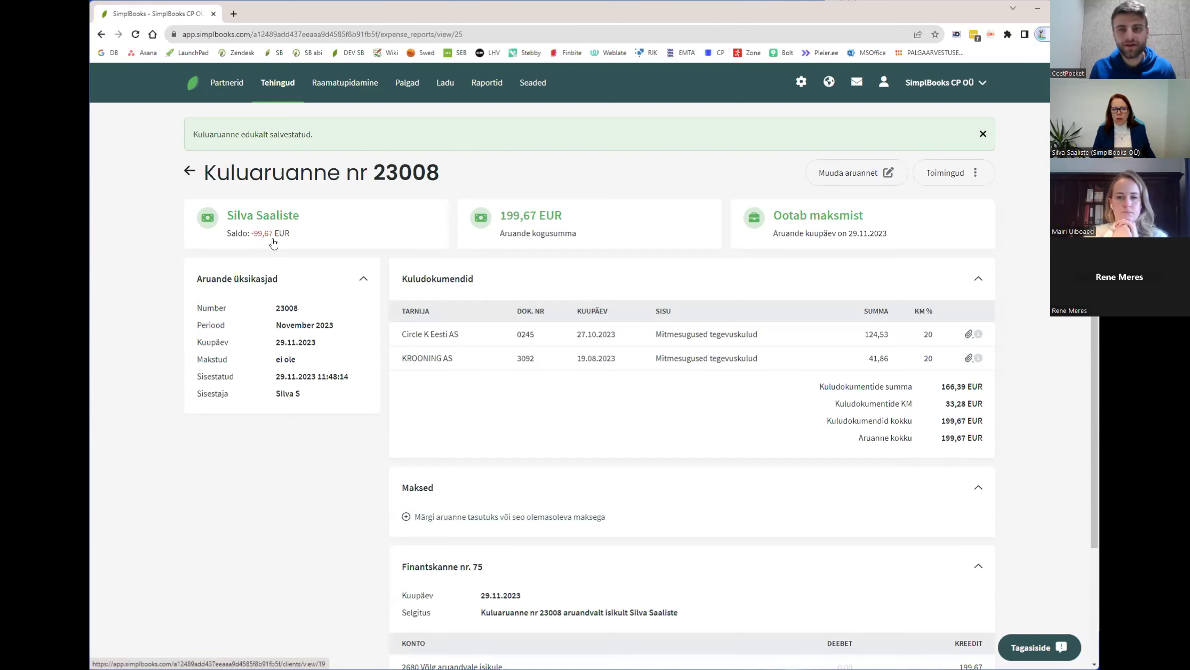
Step: Open the reporting persons report in a separate tab and view the new expense report's entry
{"action": "mouse_move", "coordinate": [486, 86]}
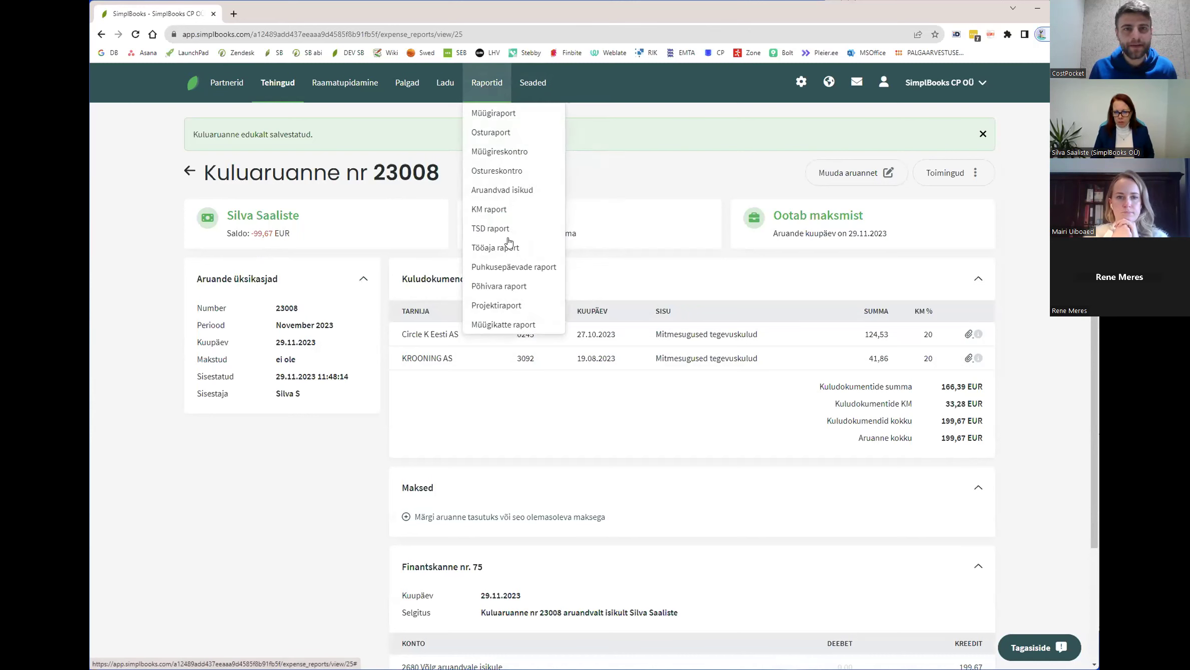
{"action": "right_click", "coordinate": [511, 189]}
{"action": "left_click", "coordinate": [541, 196]}
{"action": "left_click", "coordinate": [283, 14]}
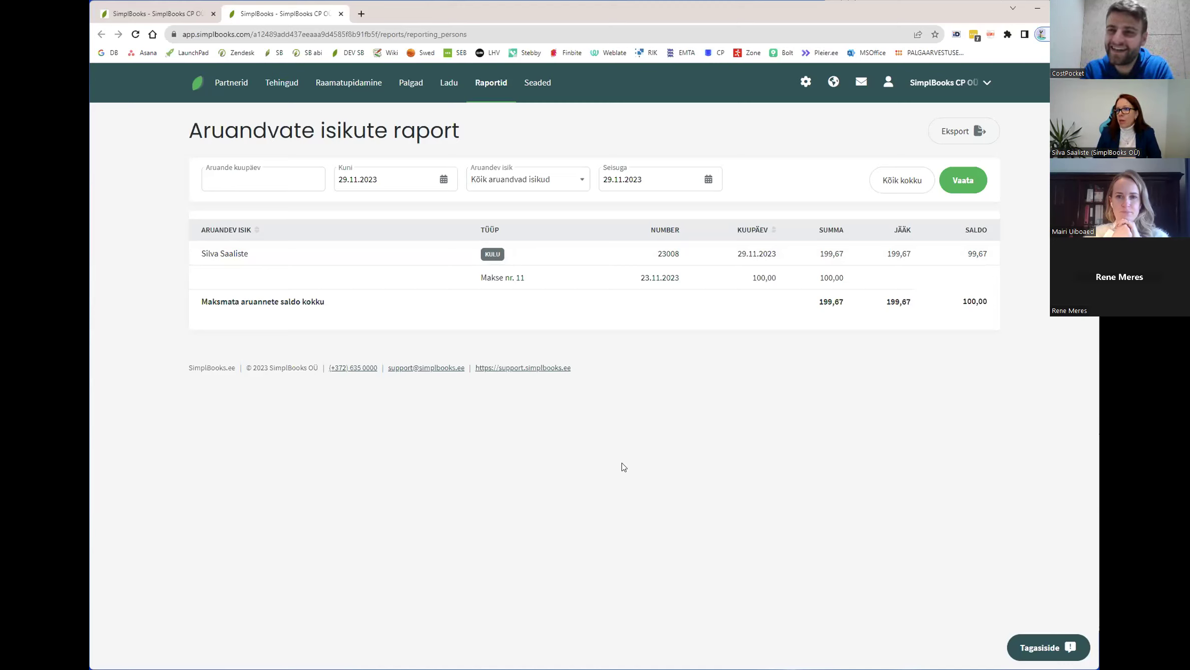
Step: Add the imported CHARLOT OÜ expense document to the existing November 2023 expense report
{"action": "left_click", "coordinate": [152, 18]}
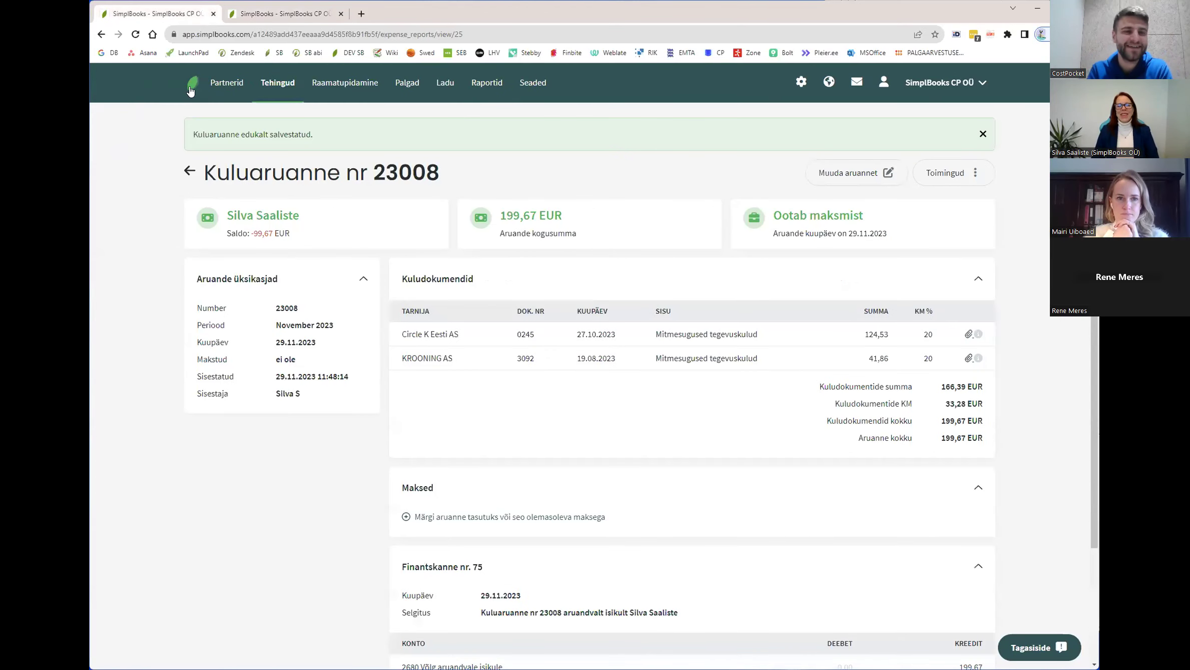
{"action": "left_click", "coordinate": [191, 86]}
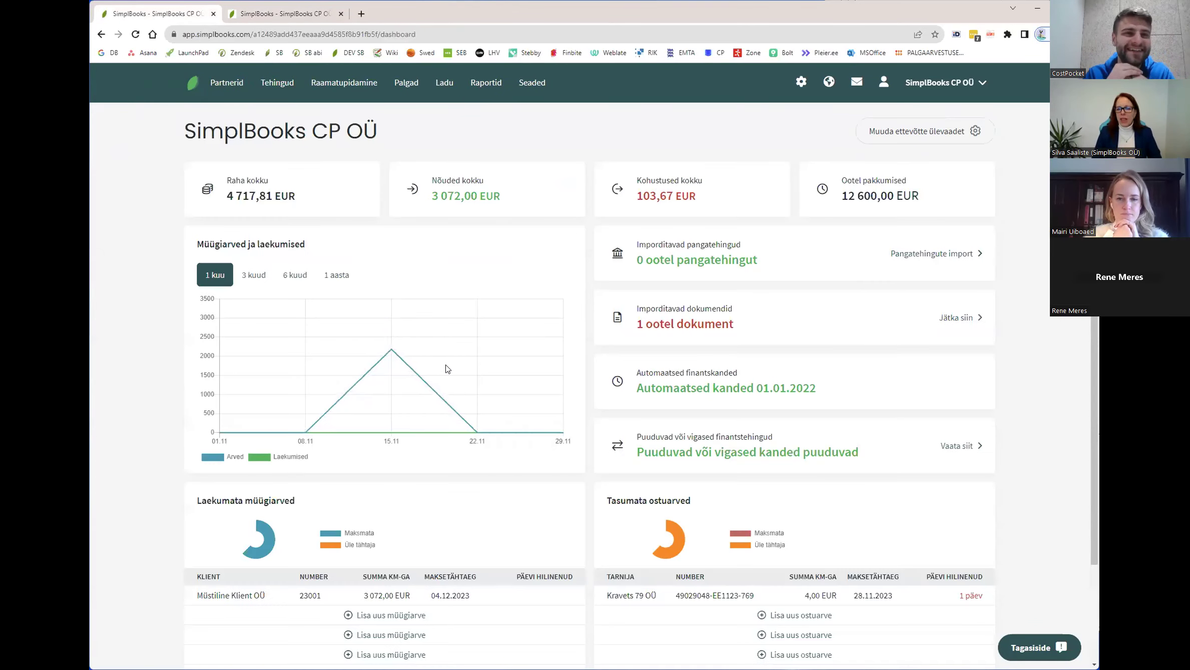
{"action": "left_click", "coordinate": [963, 321]}
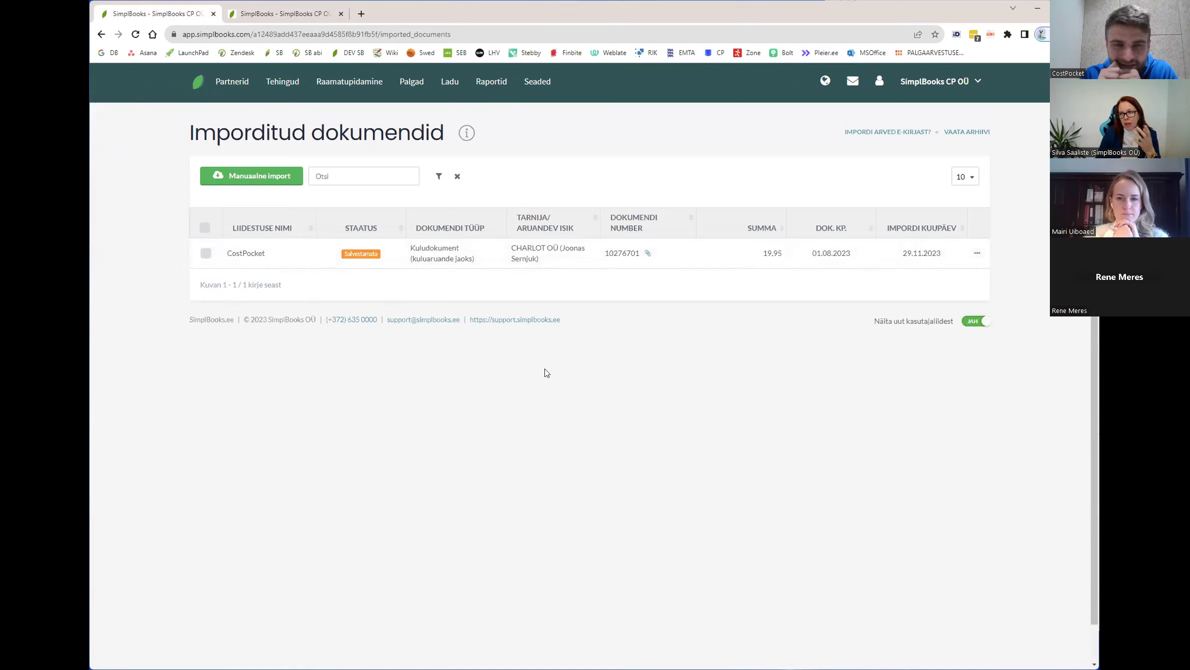
{"action": "left_click", "coordinate": [206, 253]}
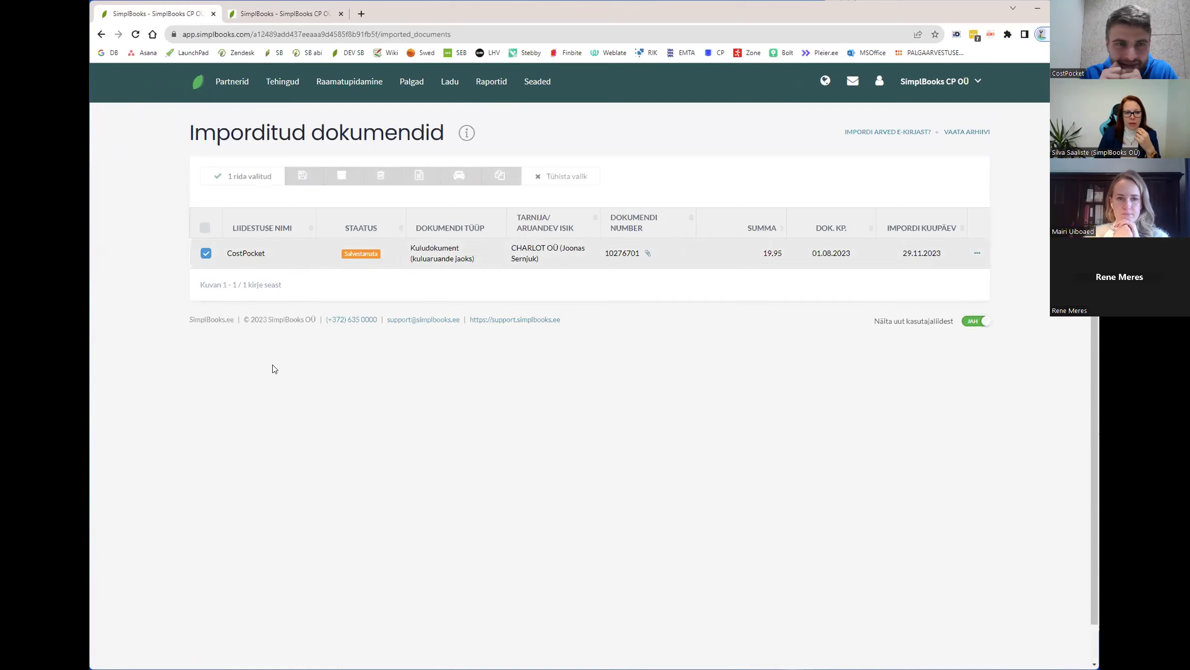
{"action": "left_click", "coordinate": [501, 176]}
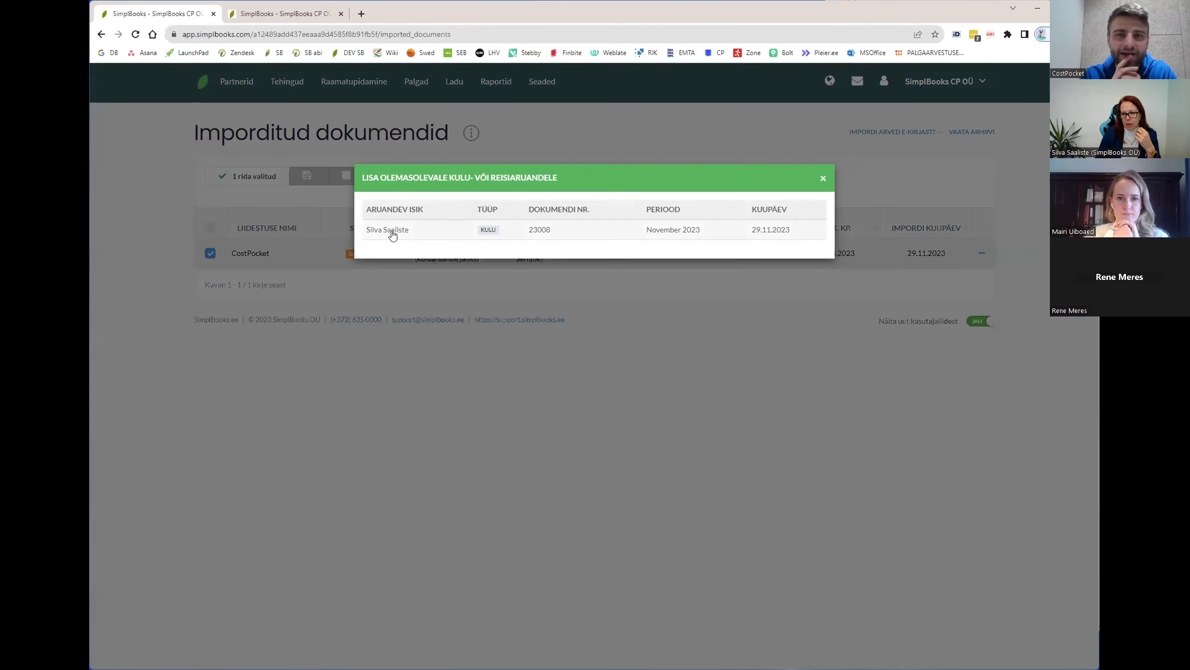
{"action": "left_click", "coordinate": [393, 233]}
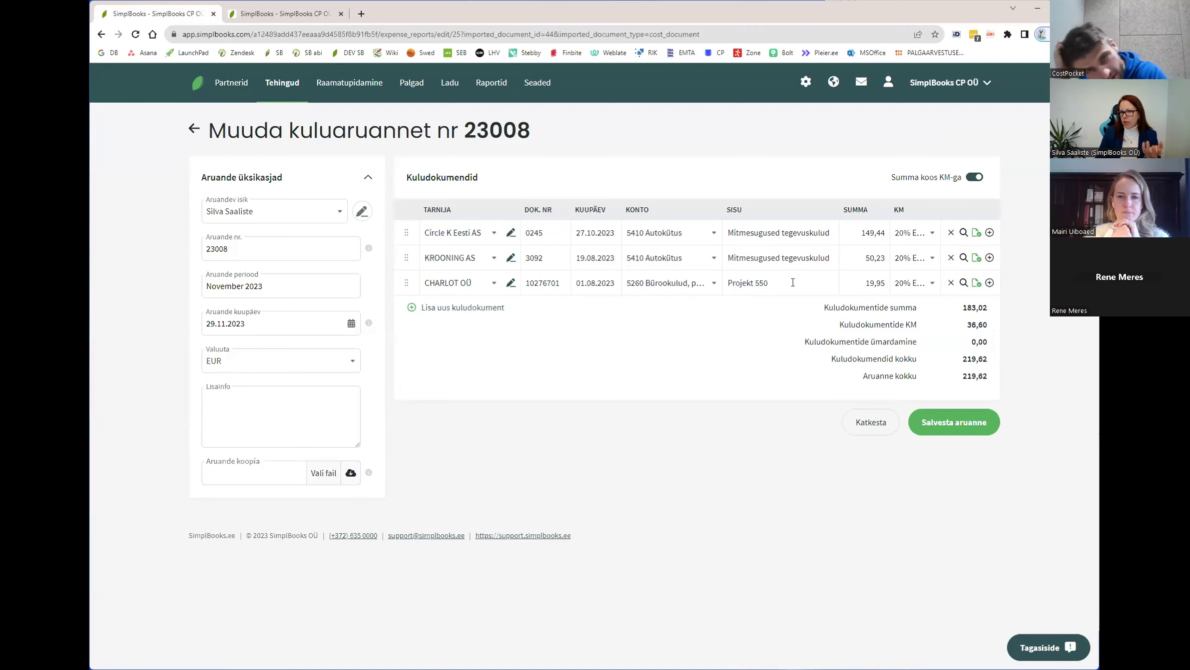
Step: Check the description of the CHARLOT OÜ expense line and save the expense report
{"action": "left_click", "coordinate": [782, 282]}
{"action": "key", "text": "ctrl+a"}
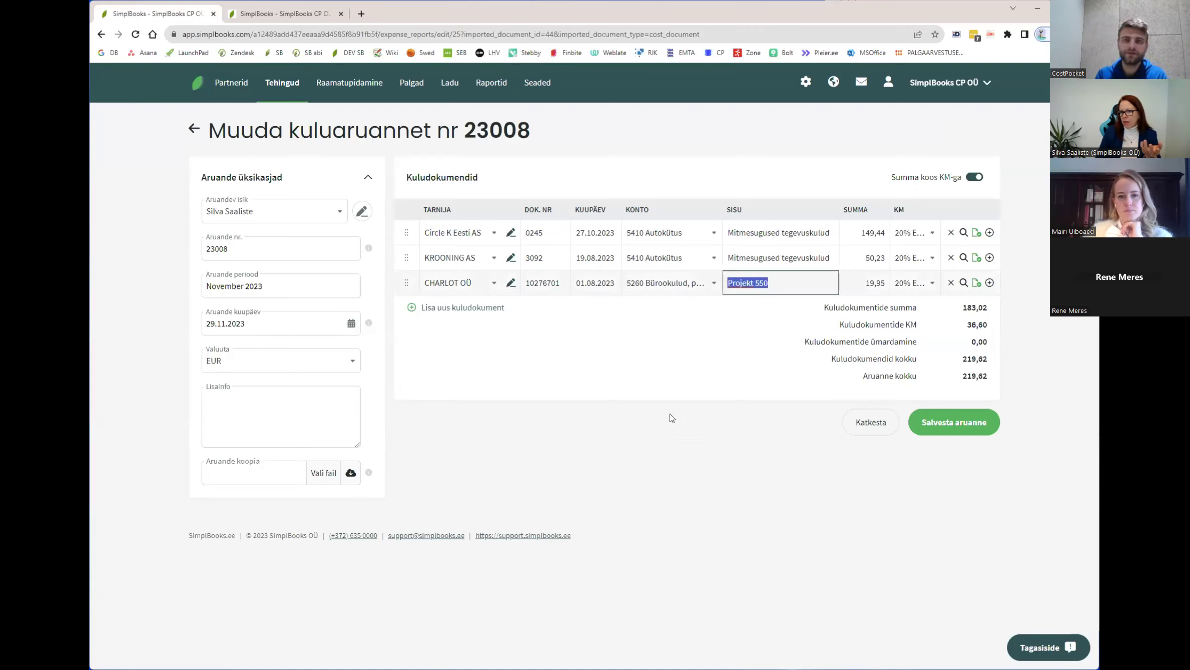
{"action": "left_click", "coordinate": [684, 399]}
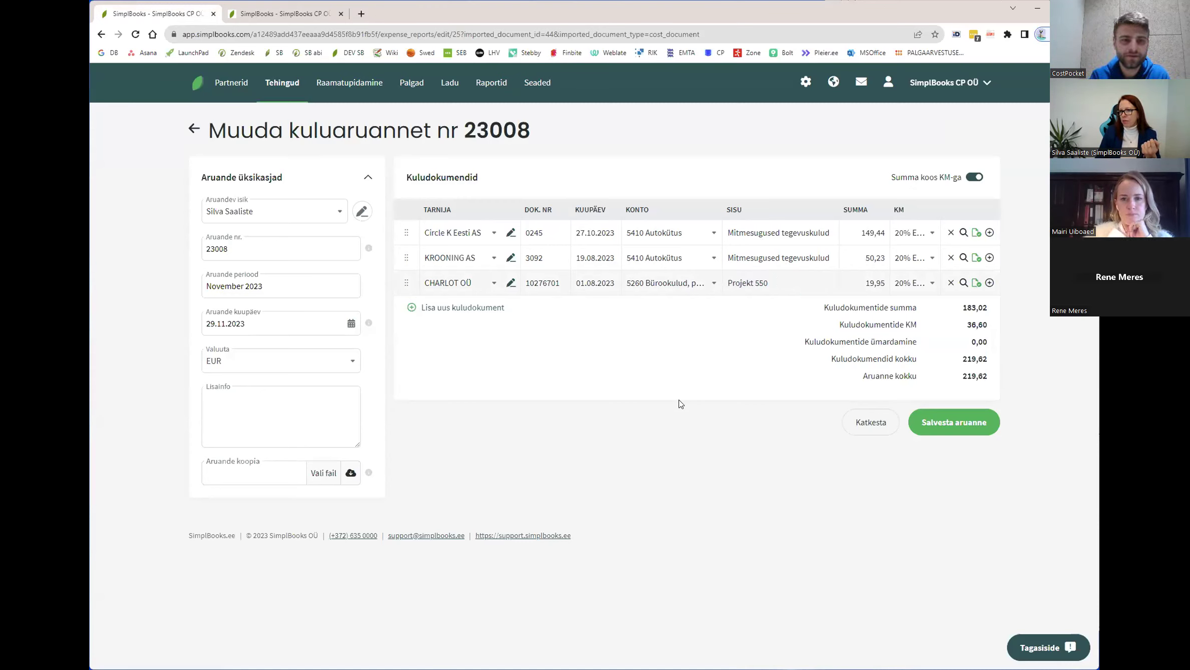
{"action": "left_click", "coordinate": [962, 429]}
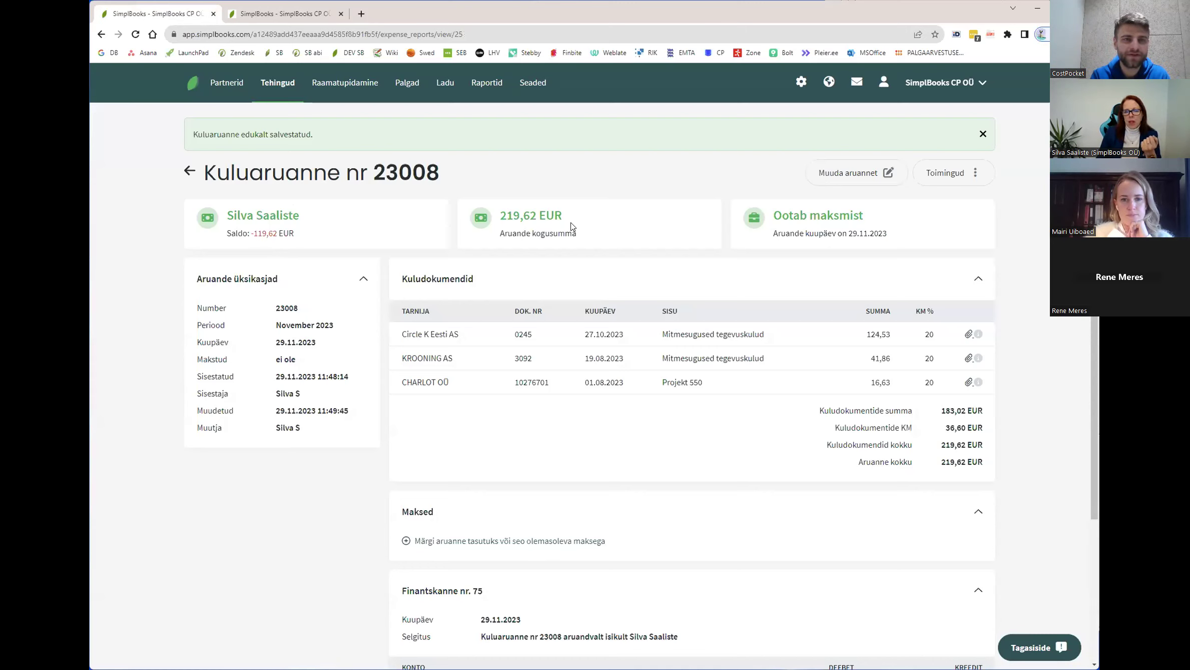
Step: Link the existing LHV Pank payment of 23.11.2023 to the expense report and review its payments section
{"action": "left_click", "coordinate": [941, 176]}
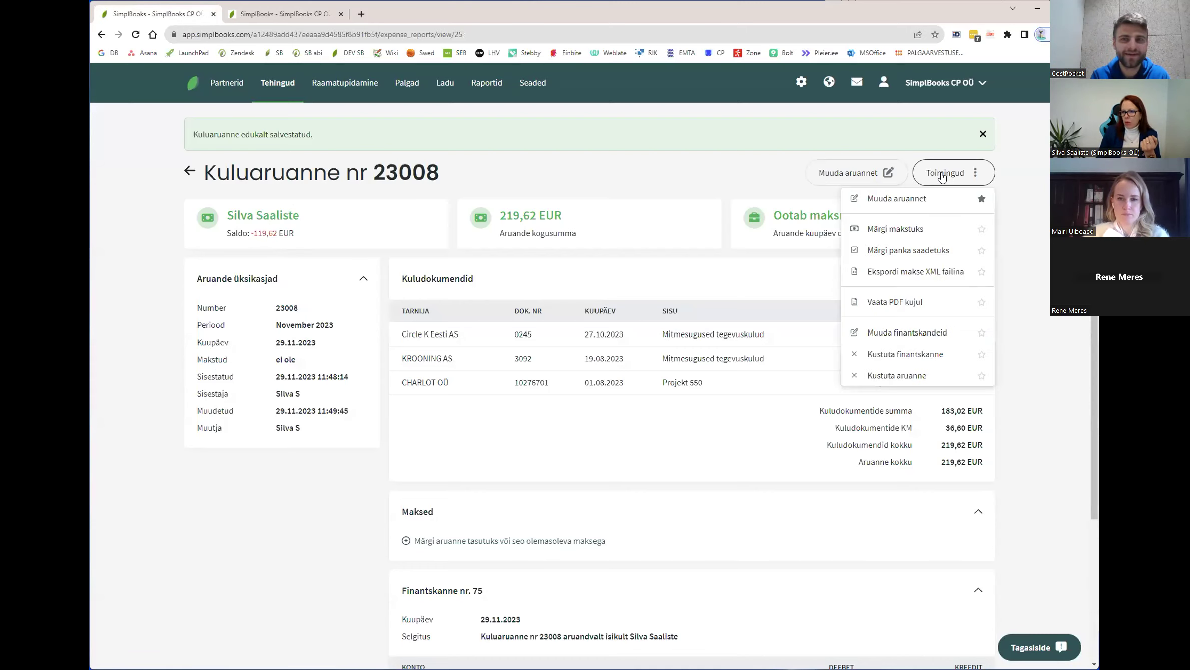
{"action": "left_click", "coordinate": [892, 231]}
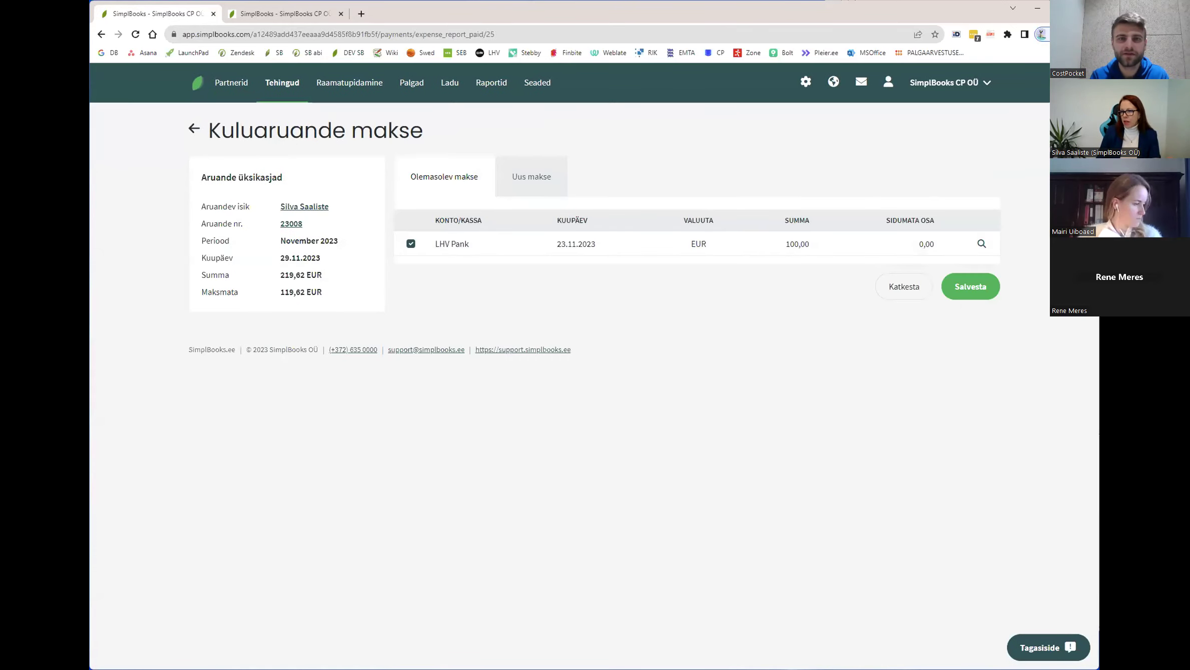
{"action": "left_click", "coordinate": [976, 288]}
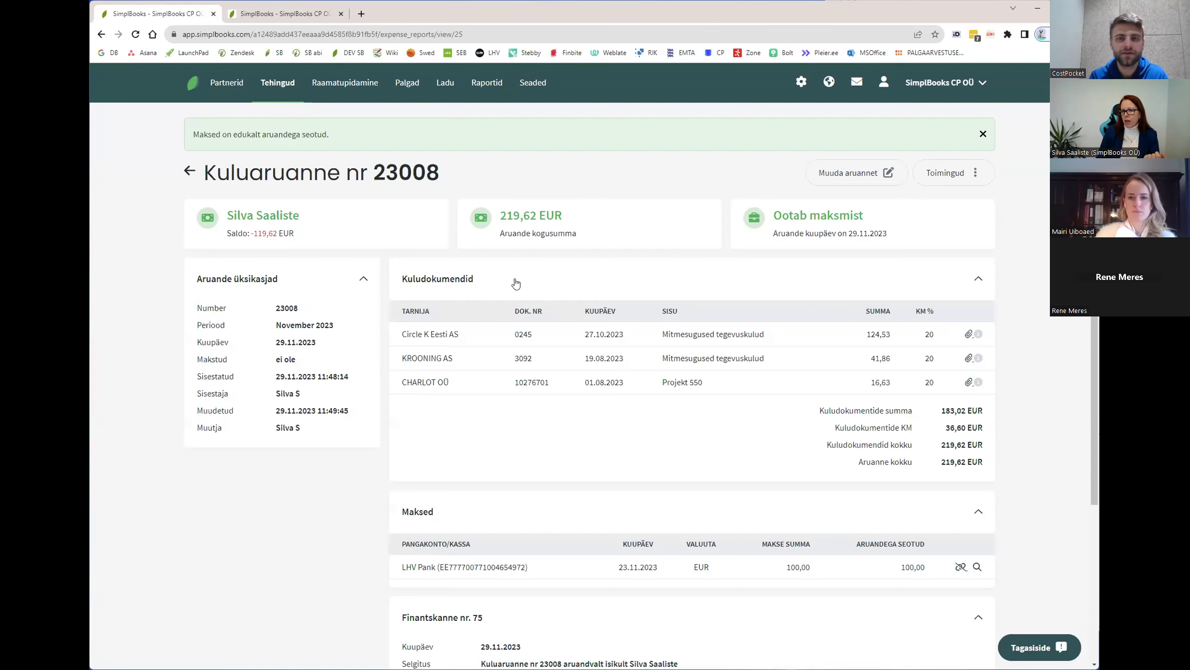
{"action": "scroll", "coordinate": [894, 500], "scroll_direction": "down", "scroll_amount": 2}
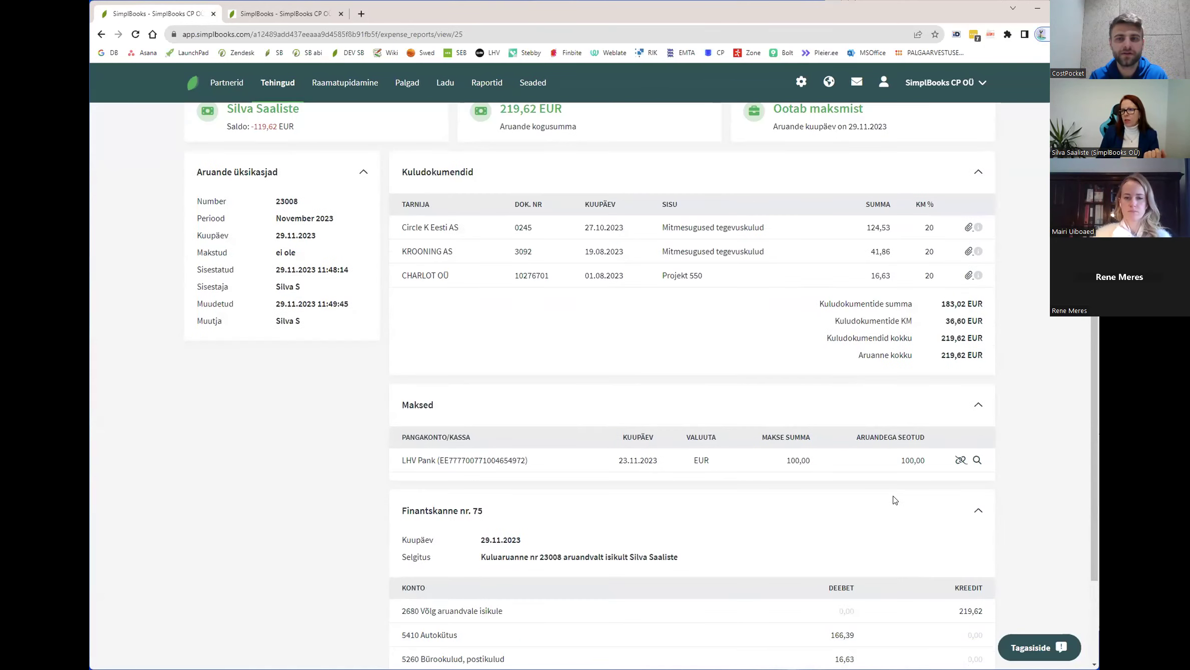
{"action": "scroll", "coordinate": [939, 200], "scroll_direction": "up", "scroll_amount": 2}
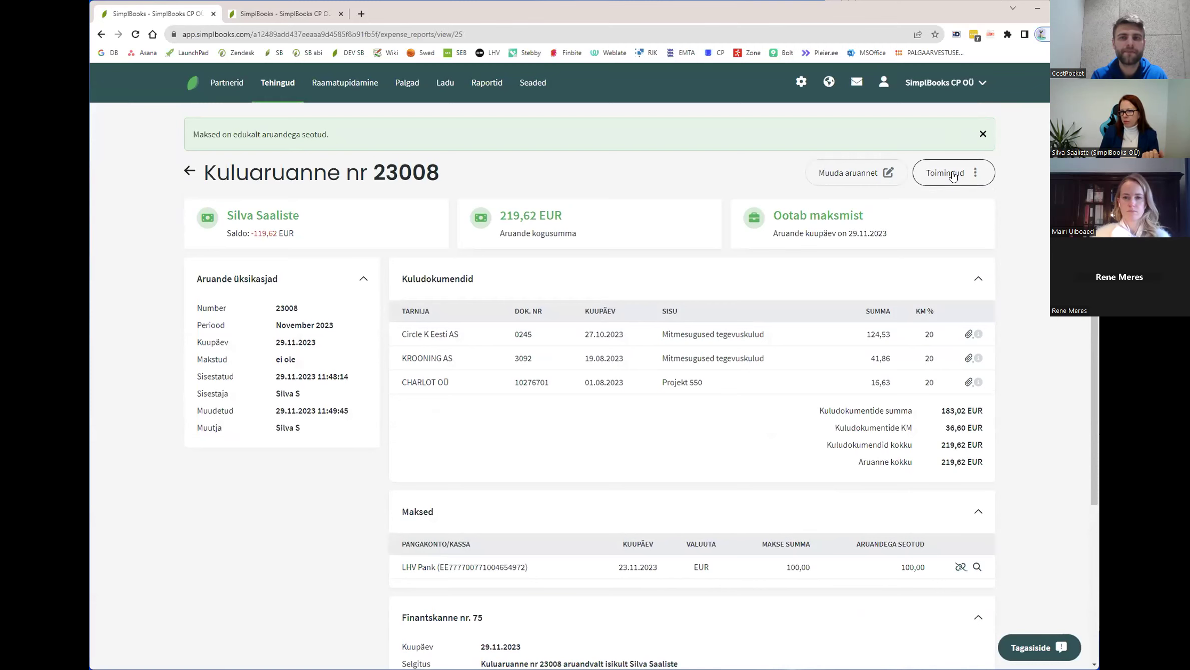
{"action": "left_click", "coordinate": [953, 174]}
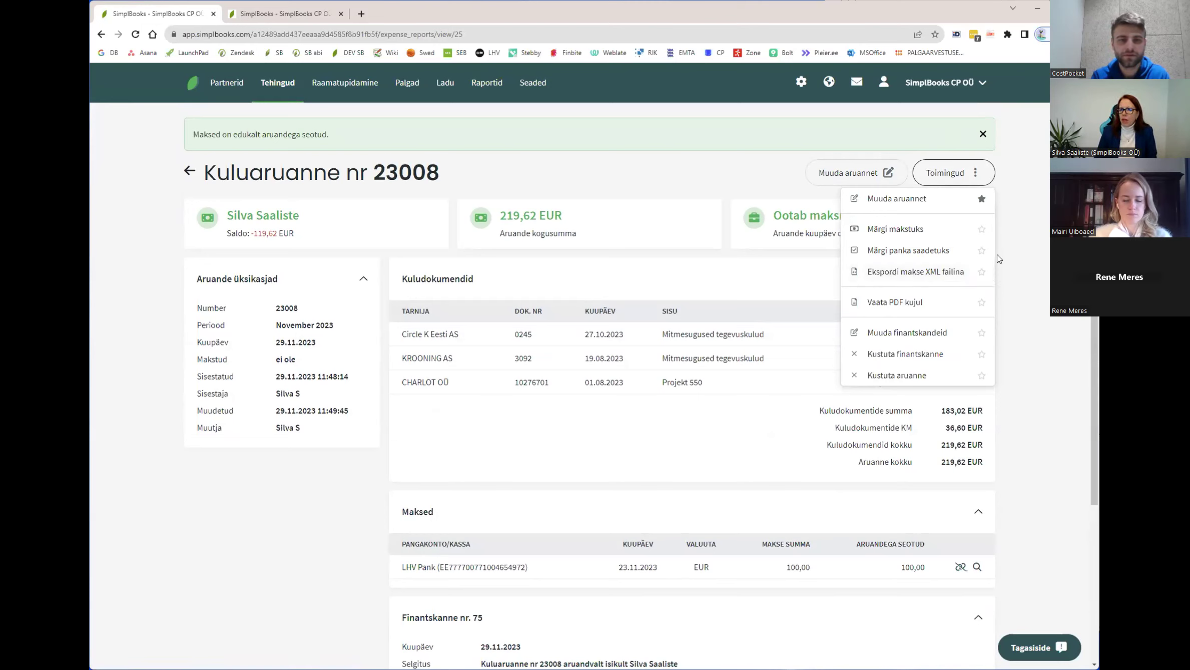
{"action": "left_click", "coordinate": [888, 230]}
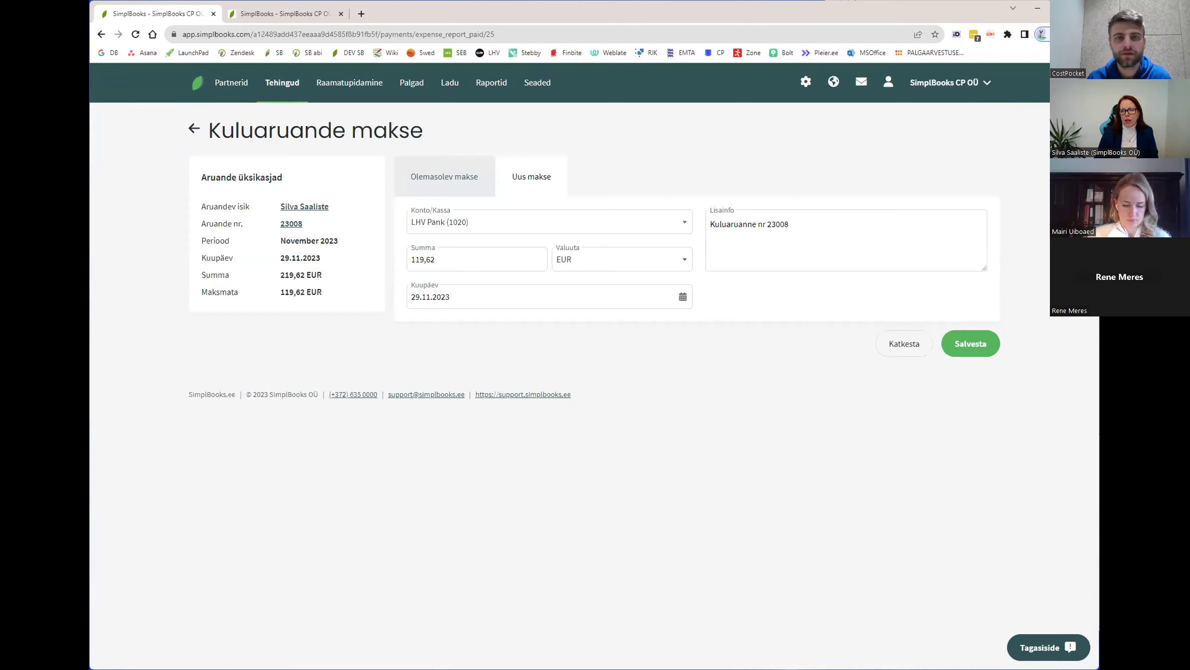
{"action": "left_click", "coordinate": [664, 221]}
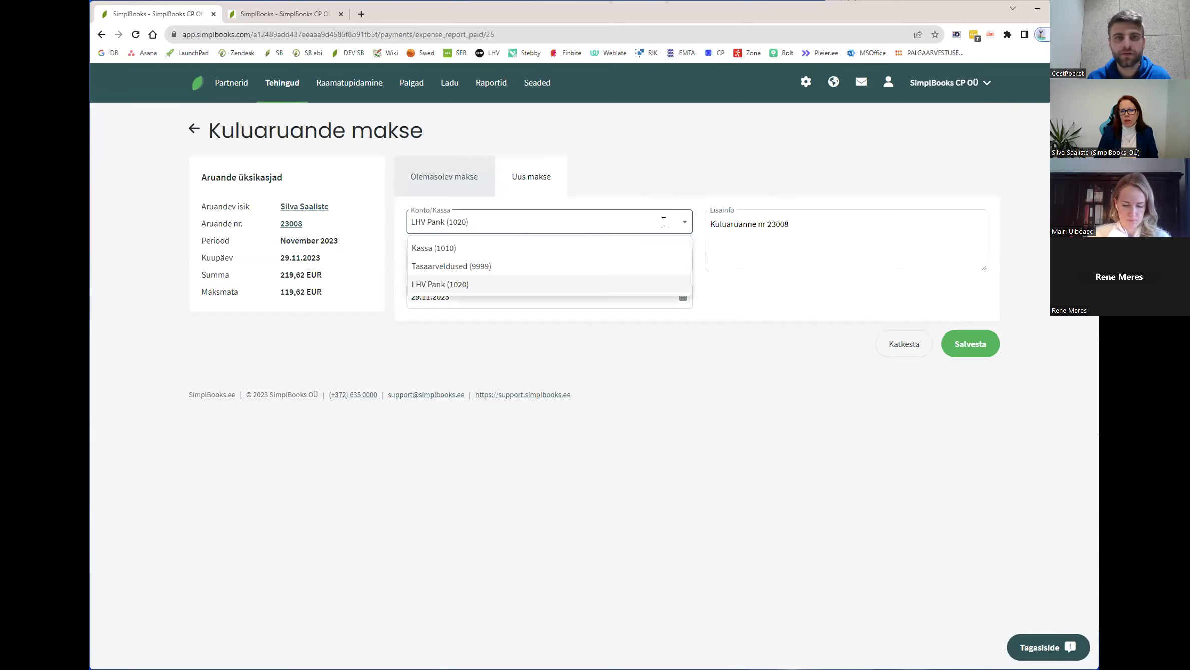
{"action": "left_click", "coordinate": [440, 245]}
{"action": "left_click", "coordinate": [573, 223]}
{"action": "left_click", "coordinate": [480, 282]}
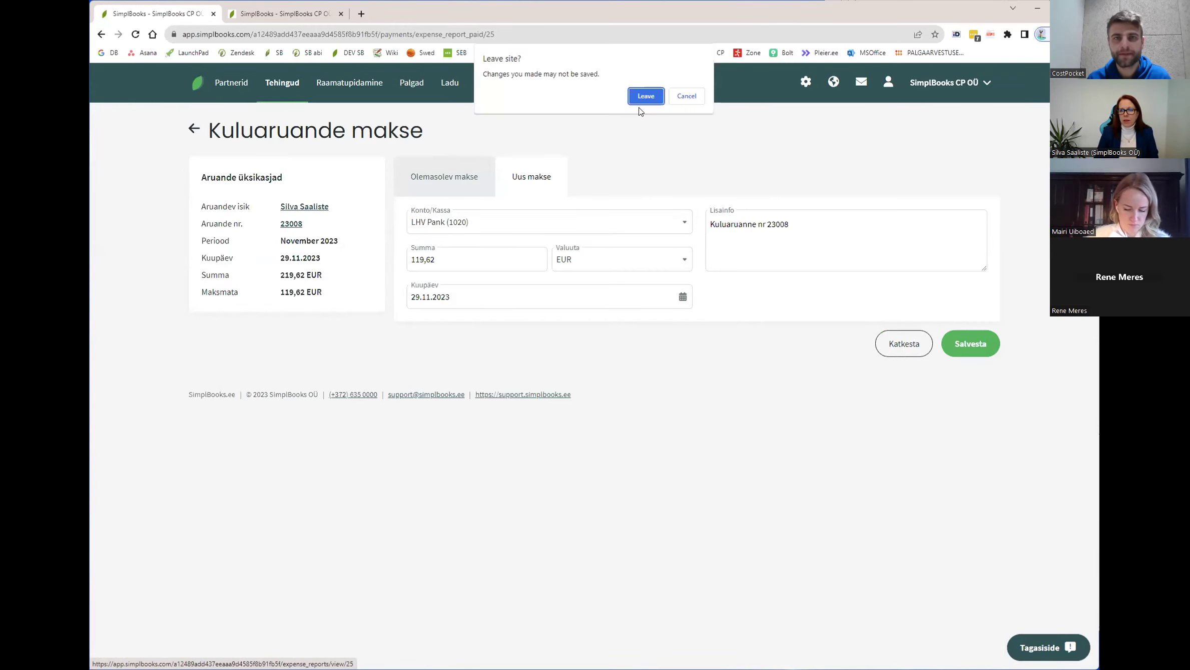
{"action": "key", "text": "Return"}
Step: View the reporting persons report, inspect the expense report from its row, and return to the dashboard
{"action": "mouse_move", "coordinate": [493, 84]}
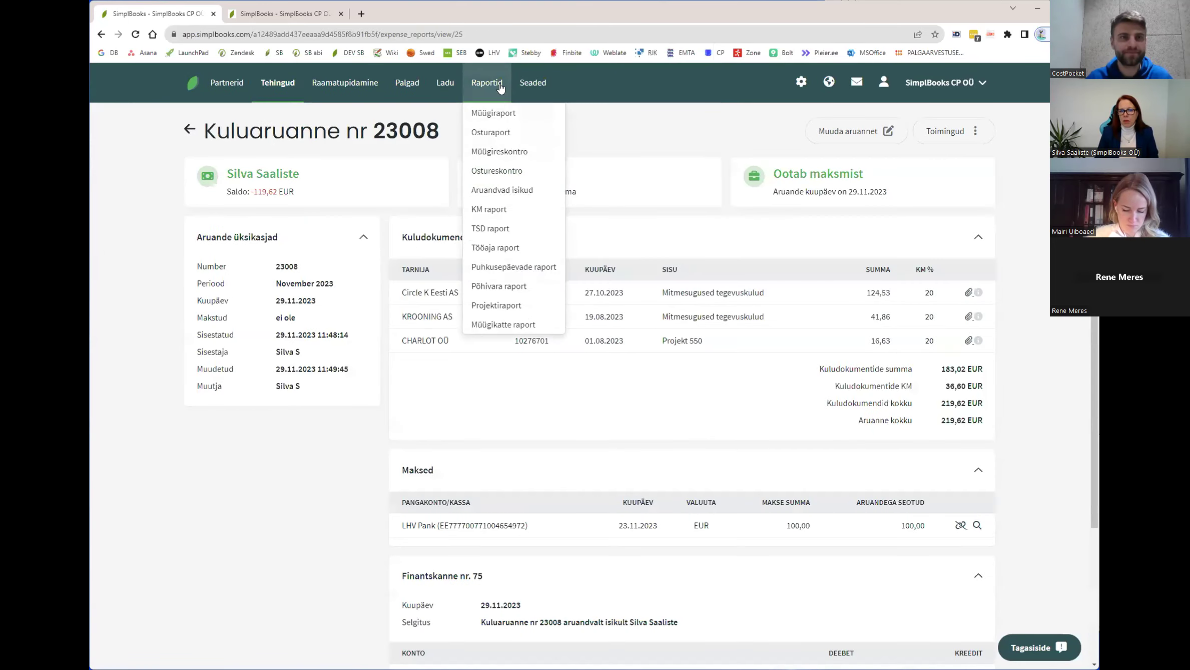
{"action": "left_click", "coordinate": [498, 190]}
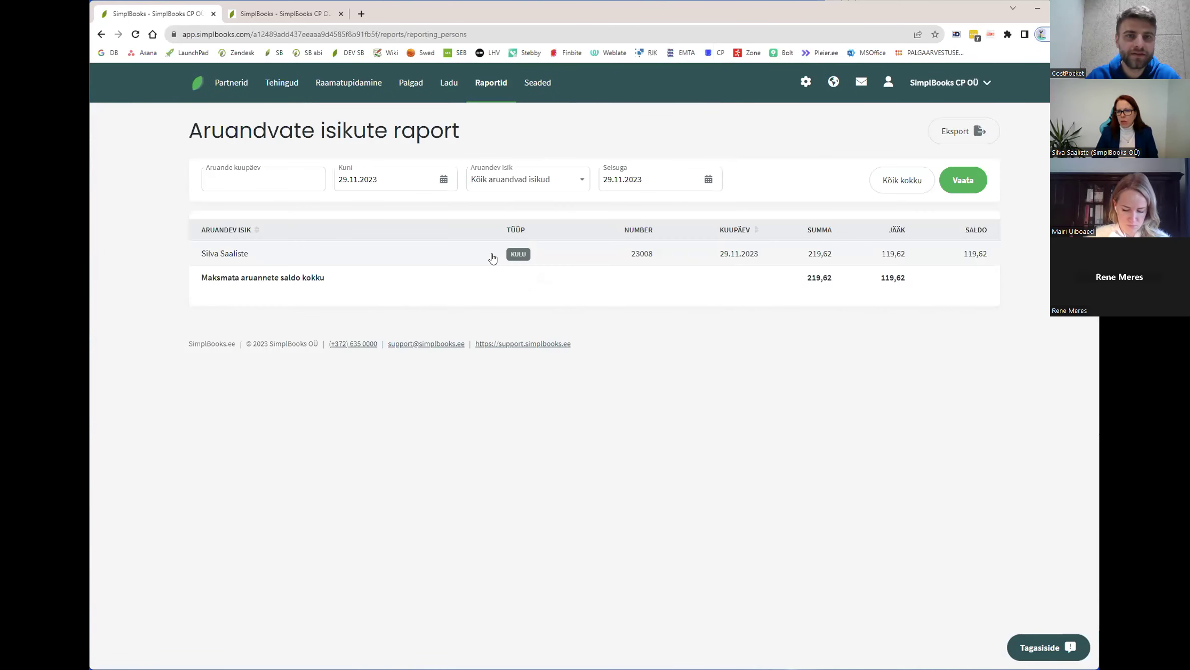
{"action": "left_click", "coordinate": [819, 254]}
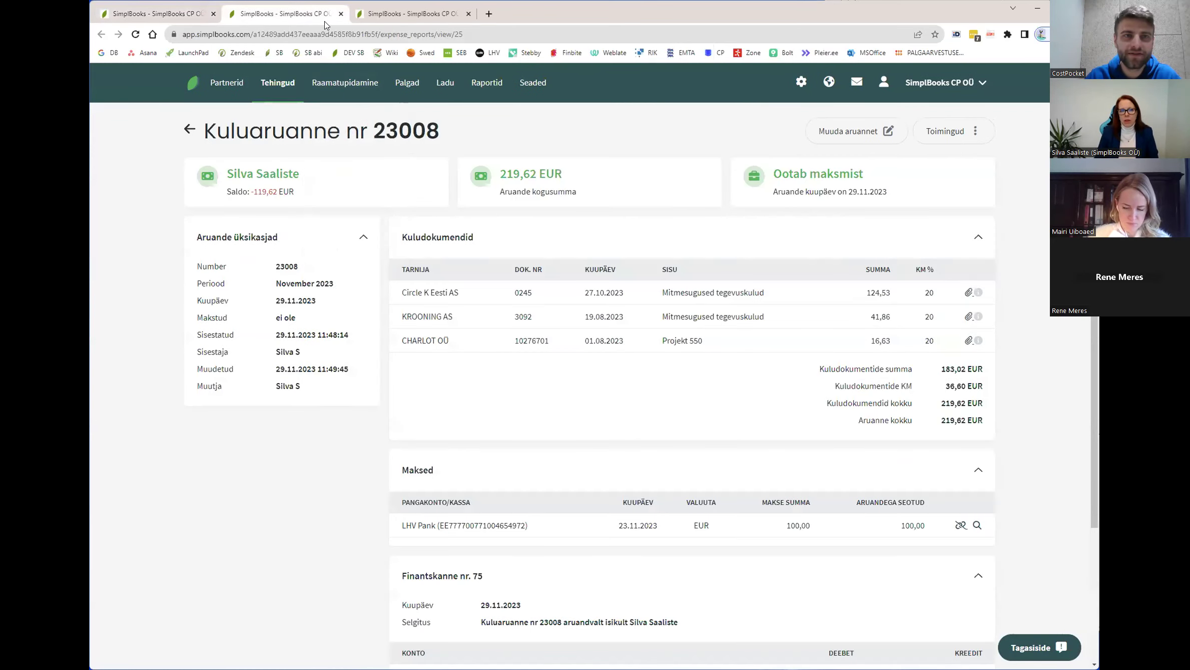
{"action": "left_click", "coordinate": [341, 13]}
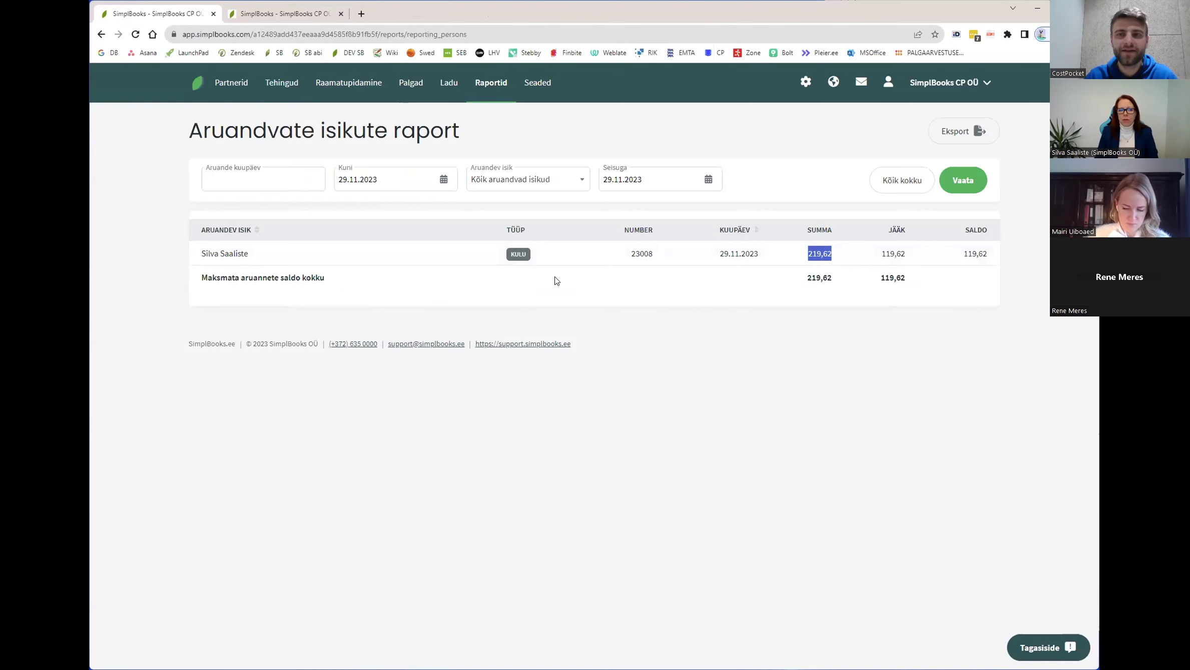
{"action": "left_click", "coordinate": [196, 86]}
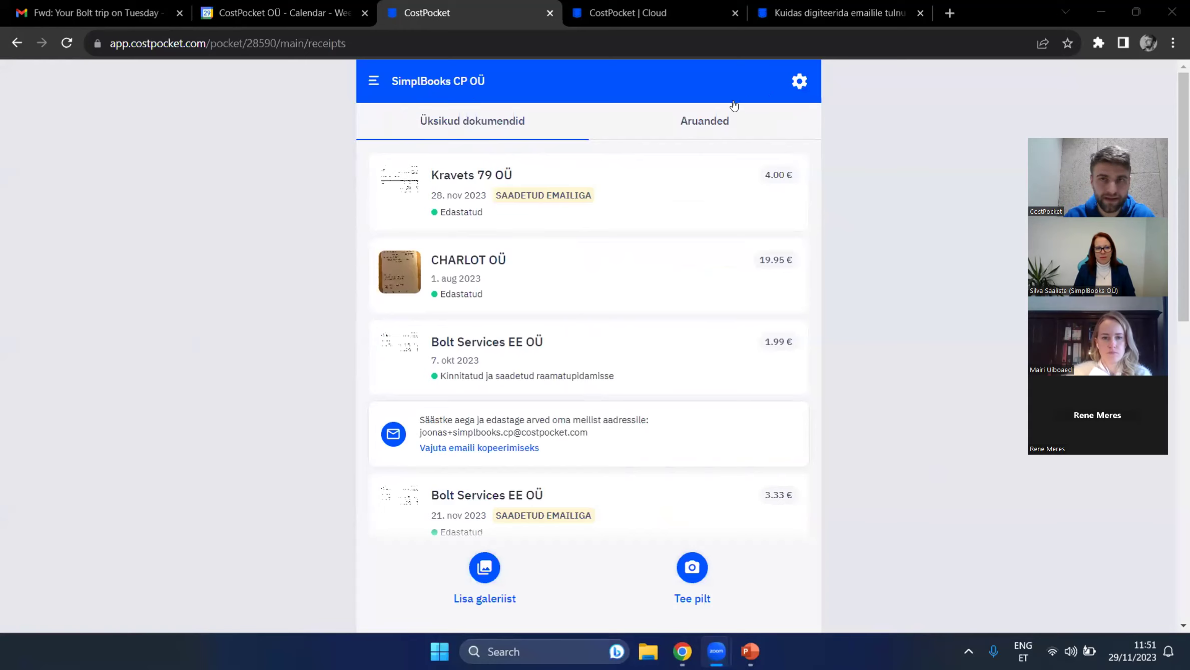
Step: In CostPocket, view the reports list and examine the accounting settings for submitting reports and individual documents
{"action": "left_click", "coordinate": [685, 125]}
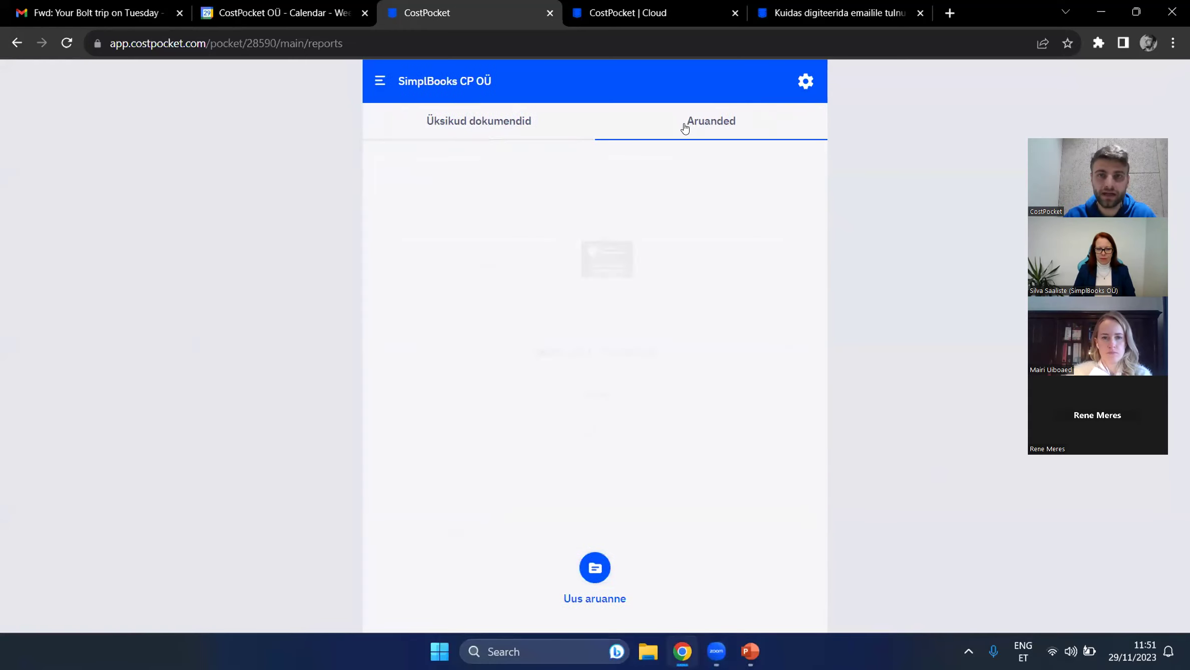
{"action": "left_click", "coordinate": [493, 132]}
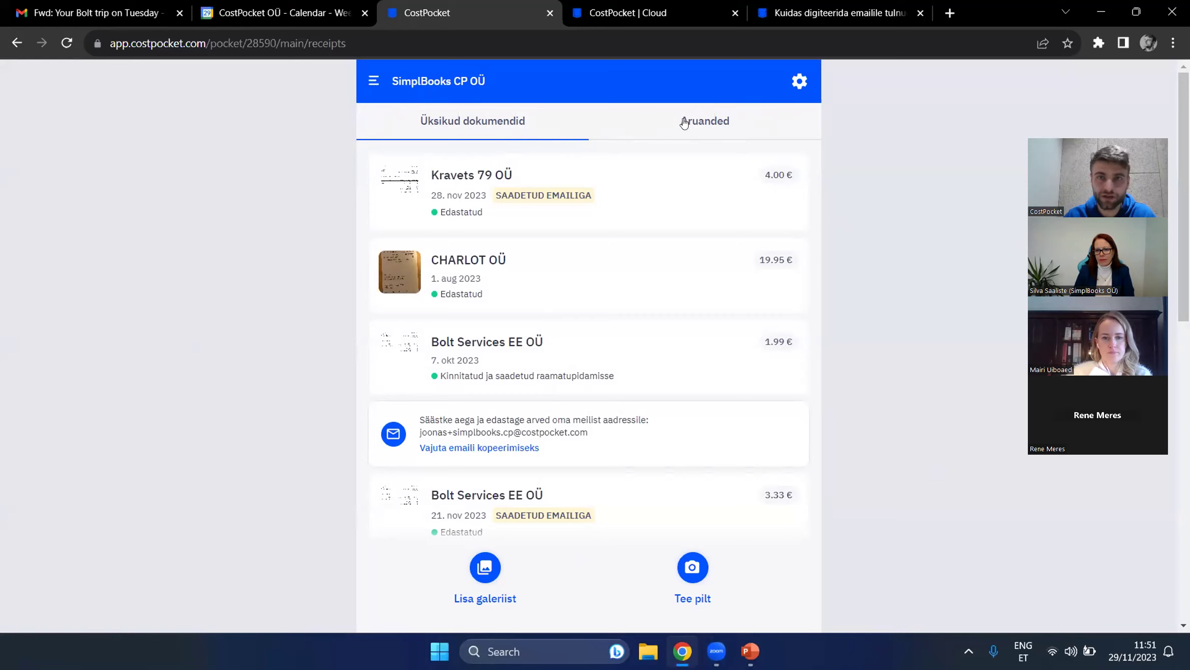
{"action": "left_click", "coordinate": [797, 83]}
{"action": "scroll", "coordinate": [604, 283], "scroll_direction": "down", "scroll_amount": 3}
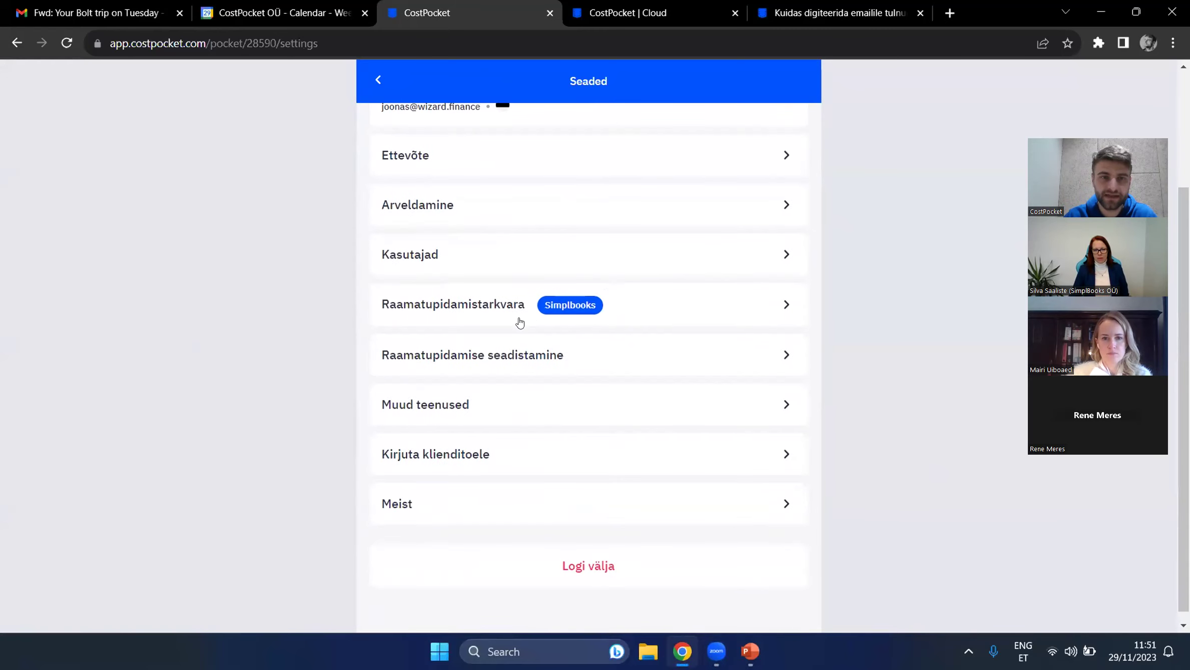
{"action": "left_click", "coordinate": [480, 347]}
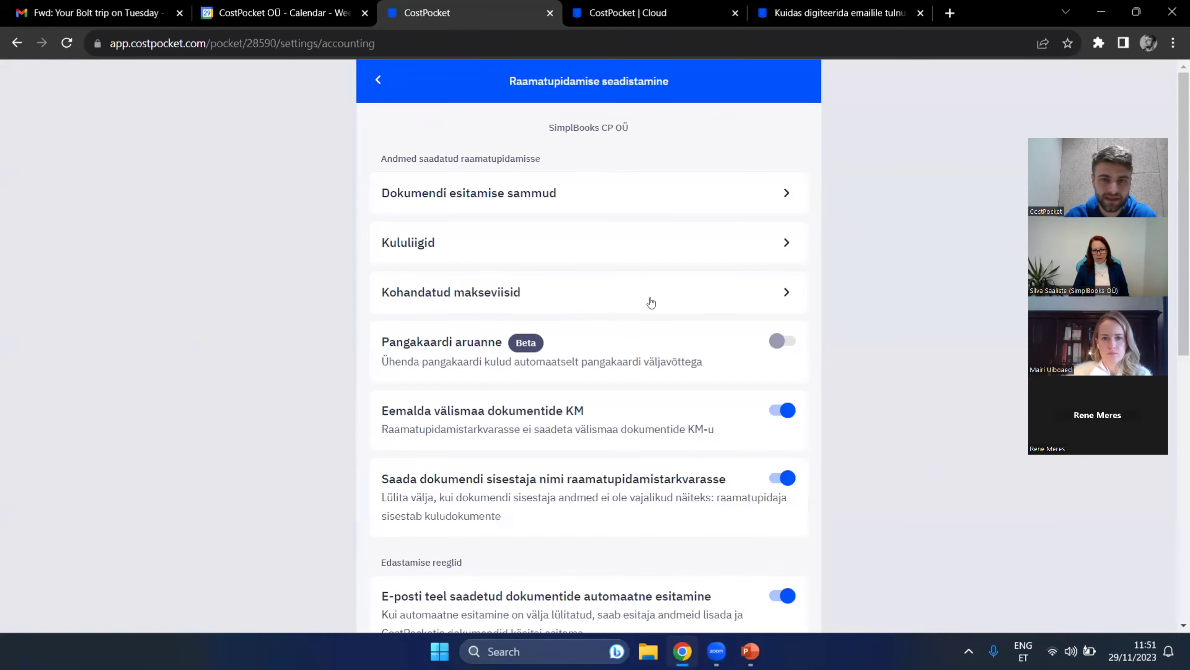
{"action": "scroll", "coordinate": [651, 302], "scroll_direction": "down", "scroll_amount": 5}
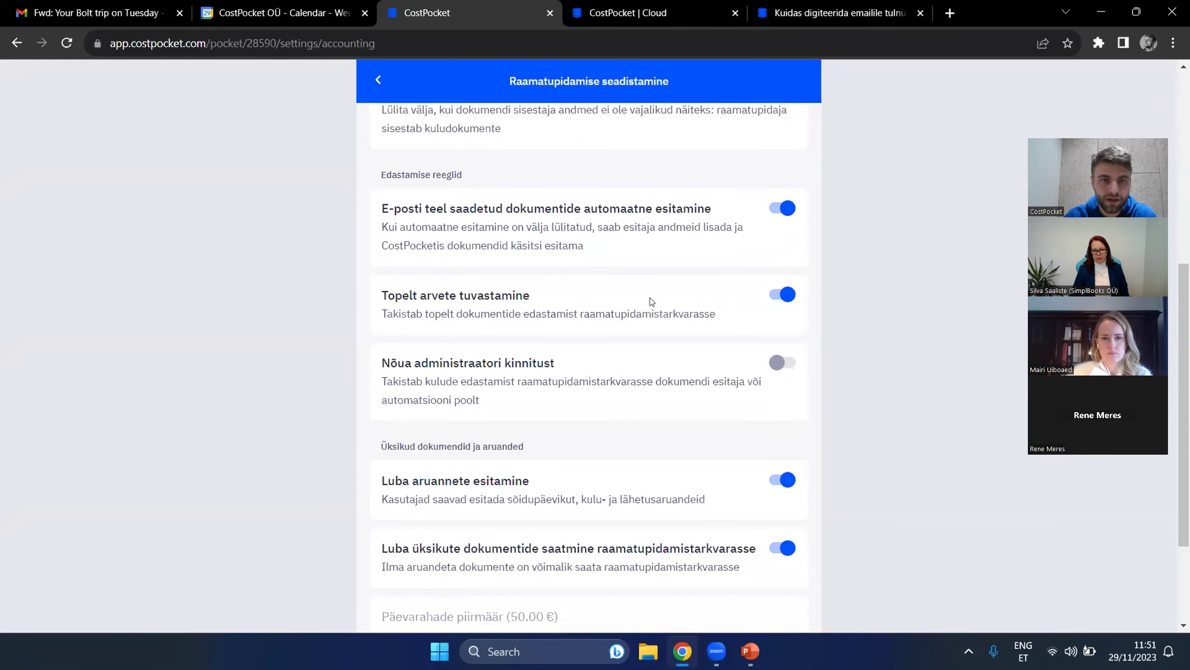
{"action": "scroll", "coordinate": [651, 301], "scroll_direction": "down", "scroll_amount": 3}
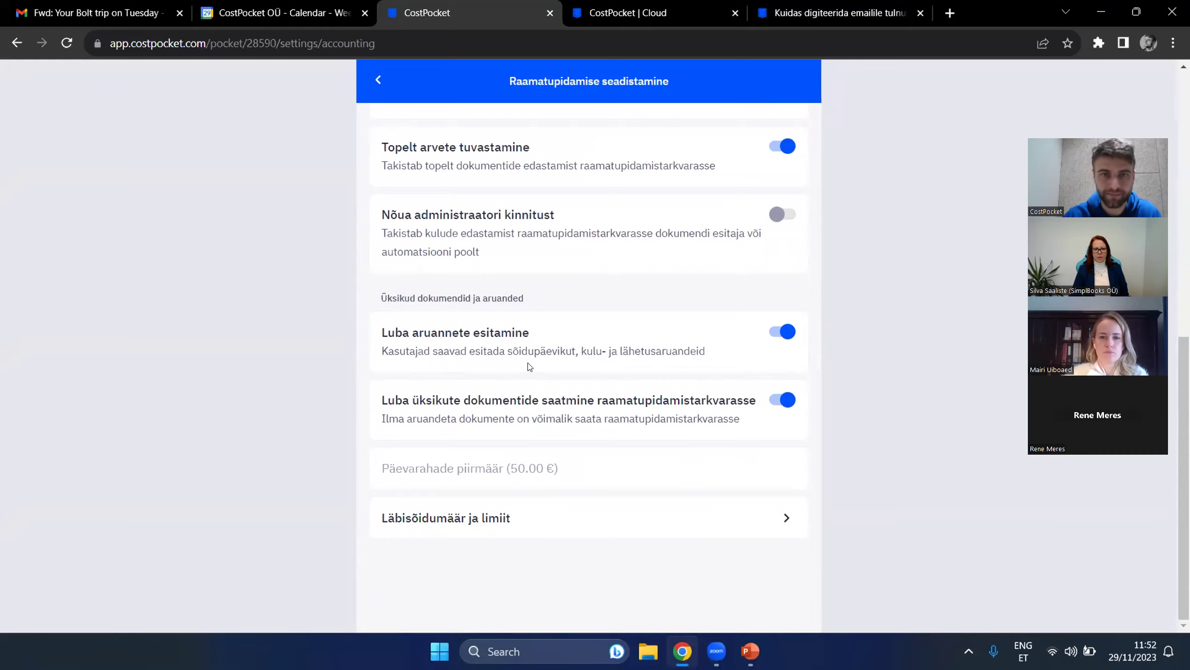
{"action": "scroll", "coordinate": [530, 366], "scroll_direction": "up", "scroll_amount": 10}
{"action": "left_click", "coordinate": [379, 83]}
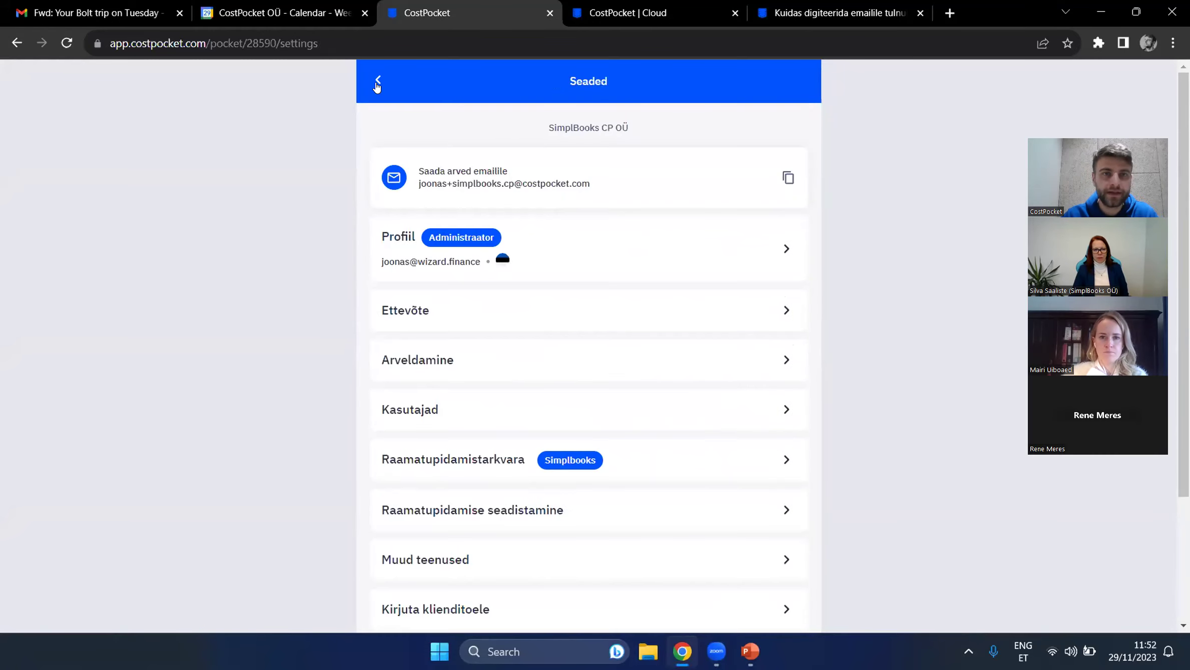
Step: Start a new travel report (Lähetusaruanne) from the reports list and set its destination country to Soome
{"action": "left_click", "coordinate": [379, 86]}
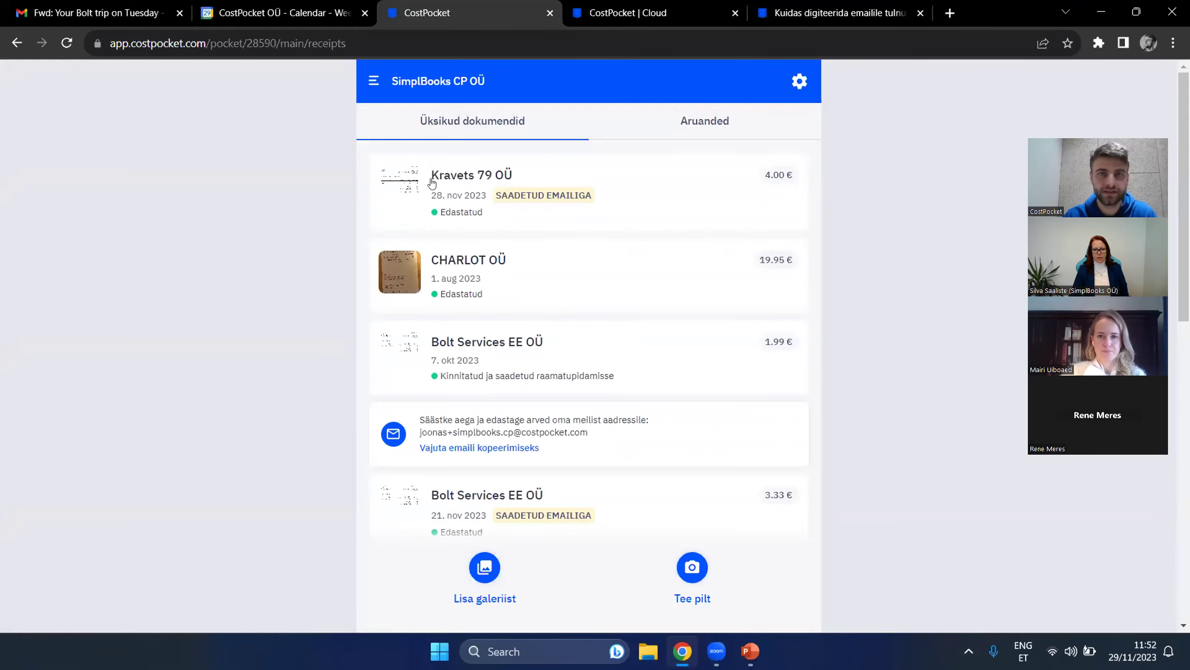
{"action": "left_click", "coordinate": [699, 125]}
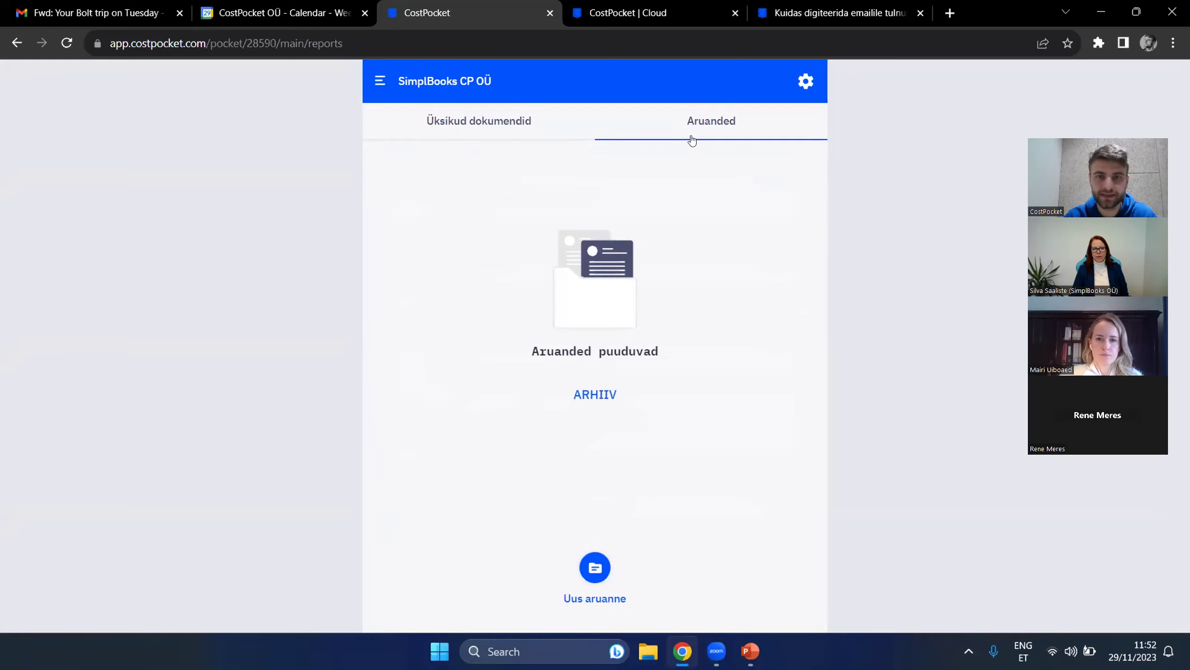
{"action": "left_click", "coordinate": [593, 563]}
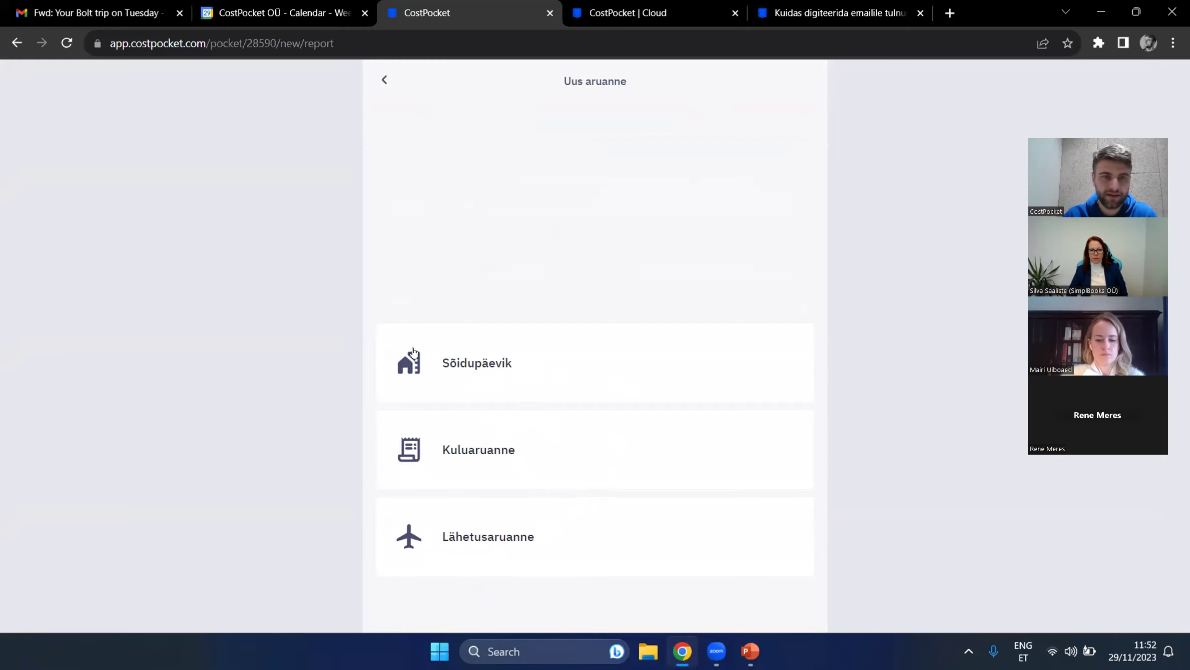
{"action": "left_click", "coordinate": [483, 534]}
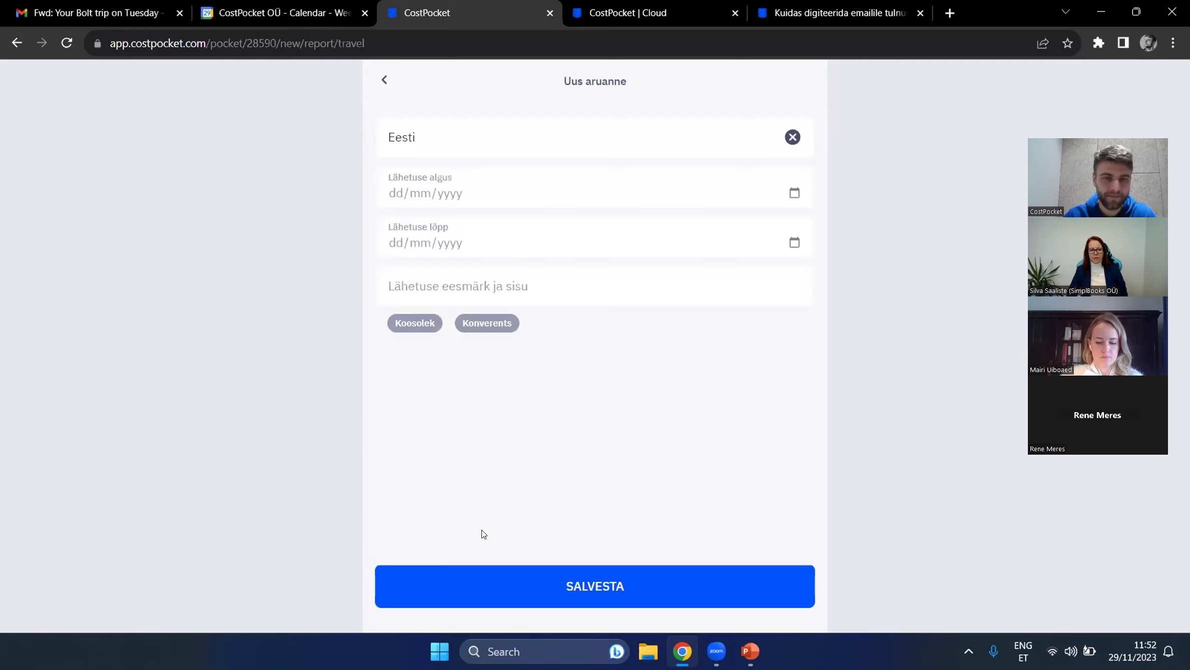
{"action": "left_click", "coordinate": [479, 144]}
{"action": "left_click", "coordinate": [412, 231]}
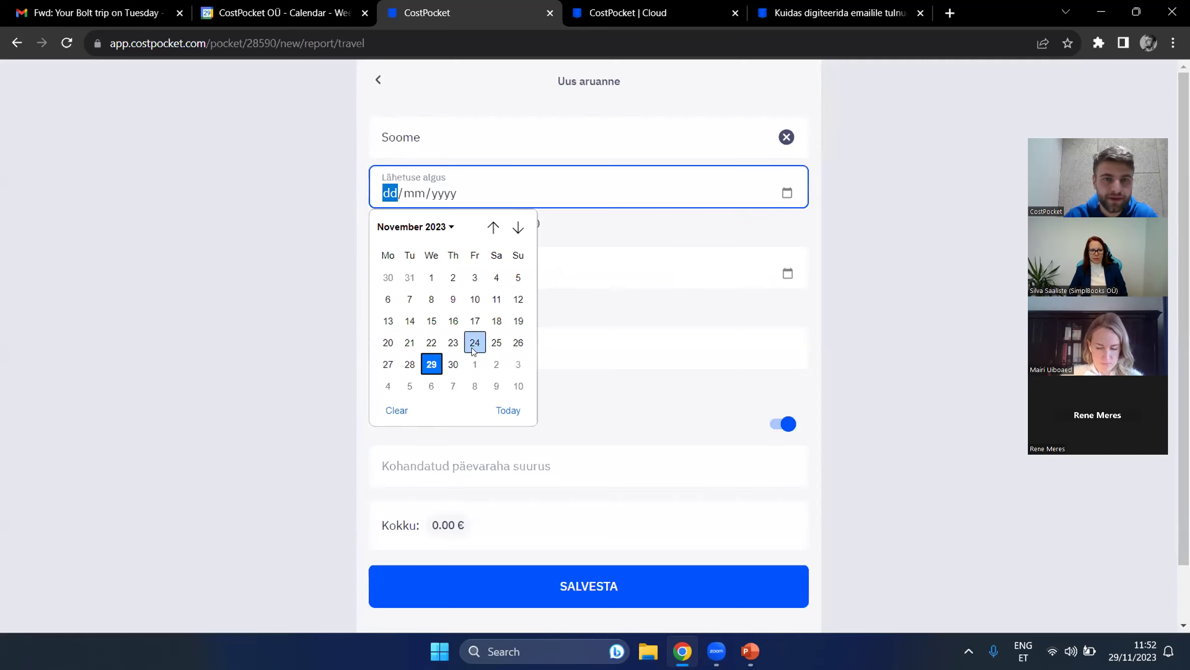
Step: Set the business trip to run from 23/11/2023 to 24/11/2023 with Koosolek as its purpose
{"action": "left_click", "coordinate": [452, 343]}
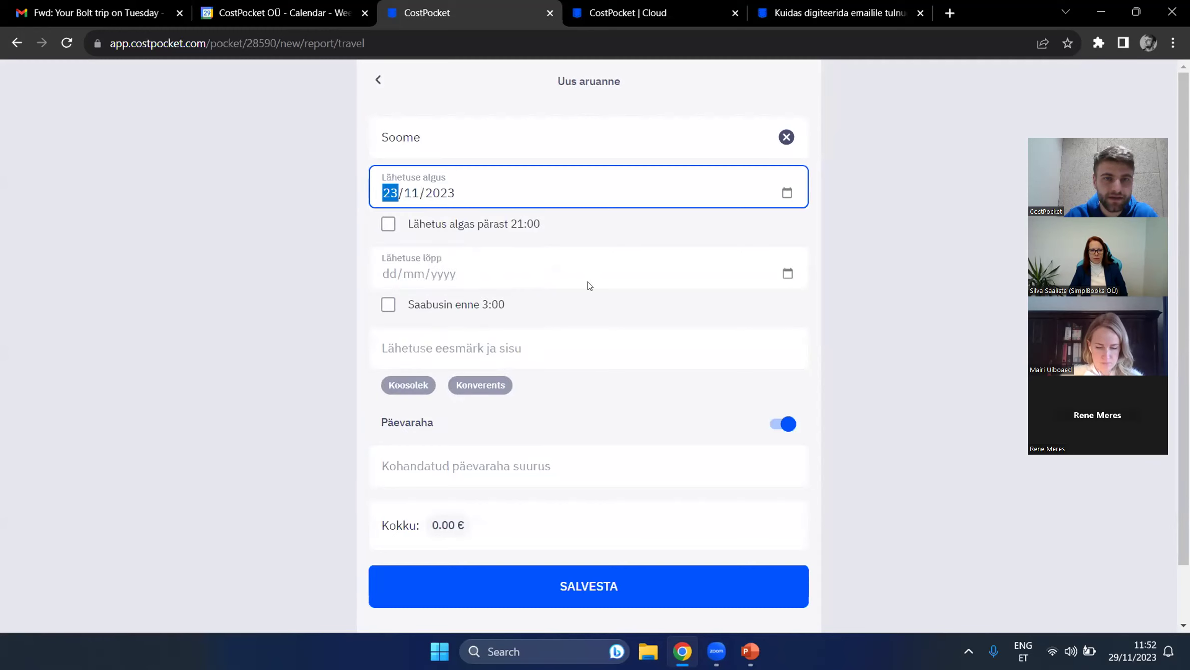
{"action": "left_click", "coordinate": [787, 273]}
{"action": "left_click", "coordinate": [475, 423]}
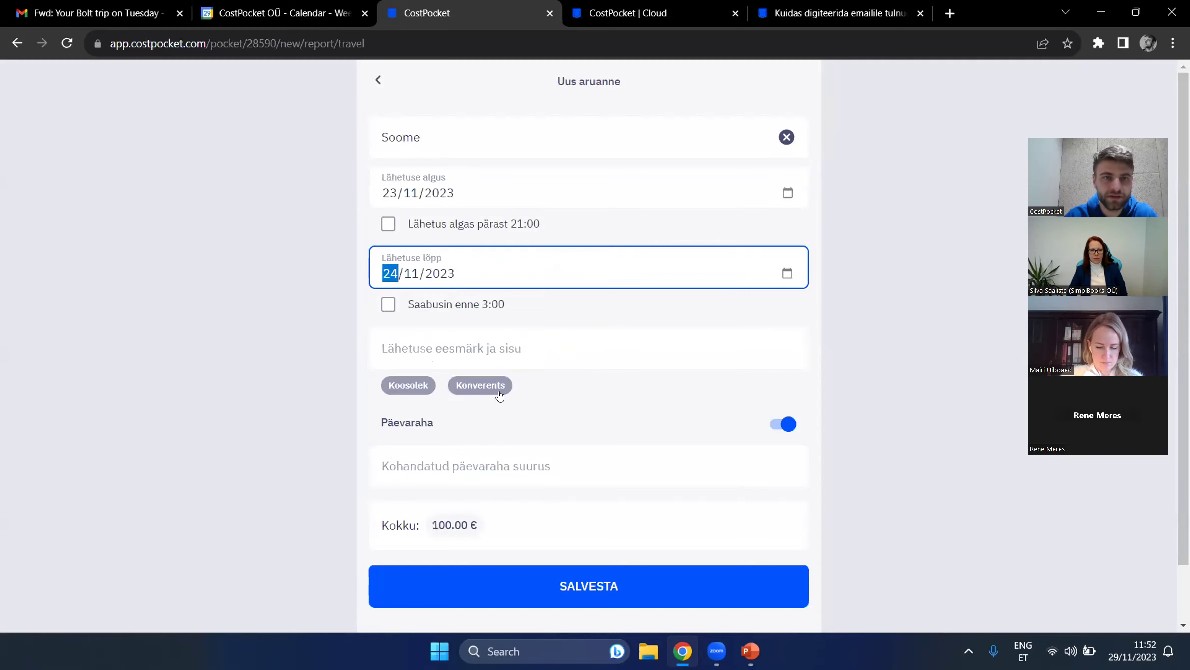
{"action": "left_click", "coordinate": [412, 386]}
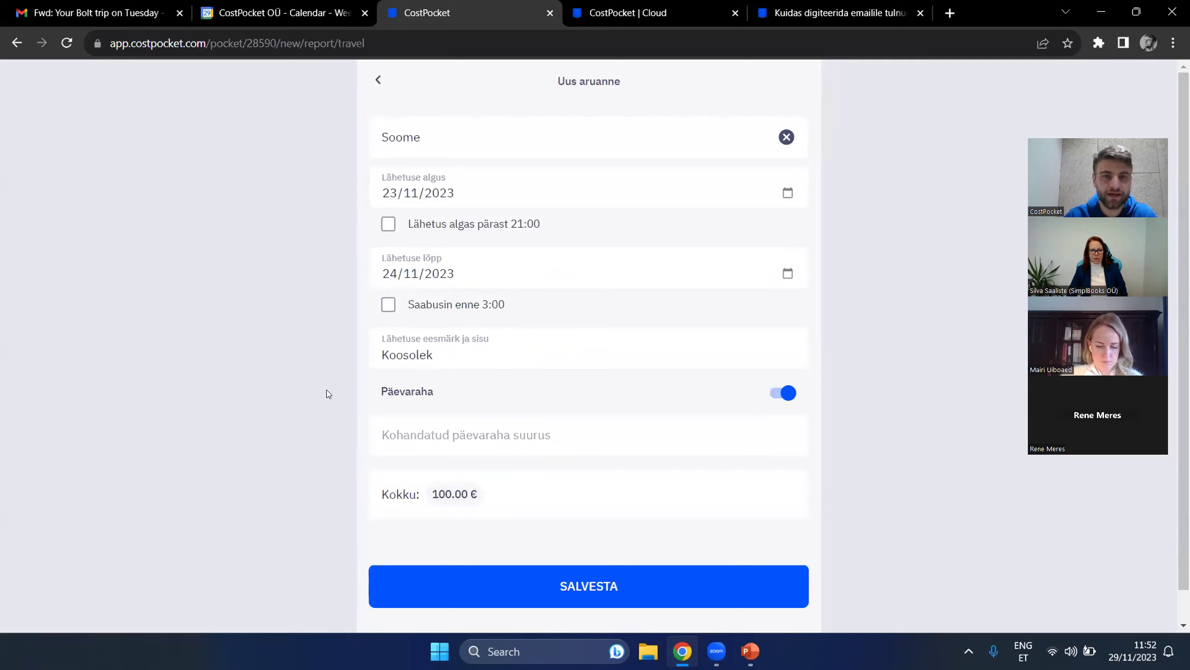
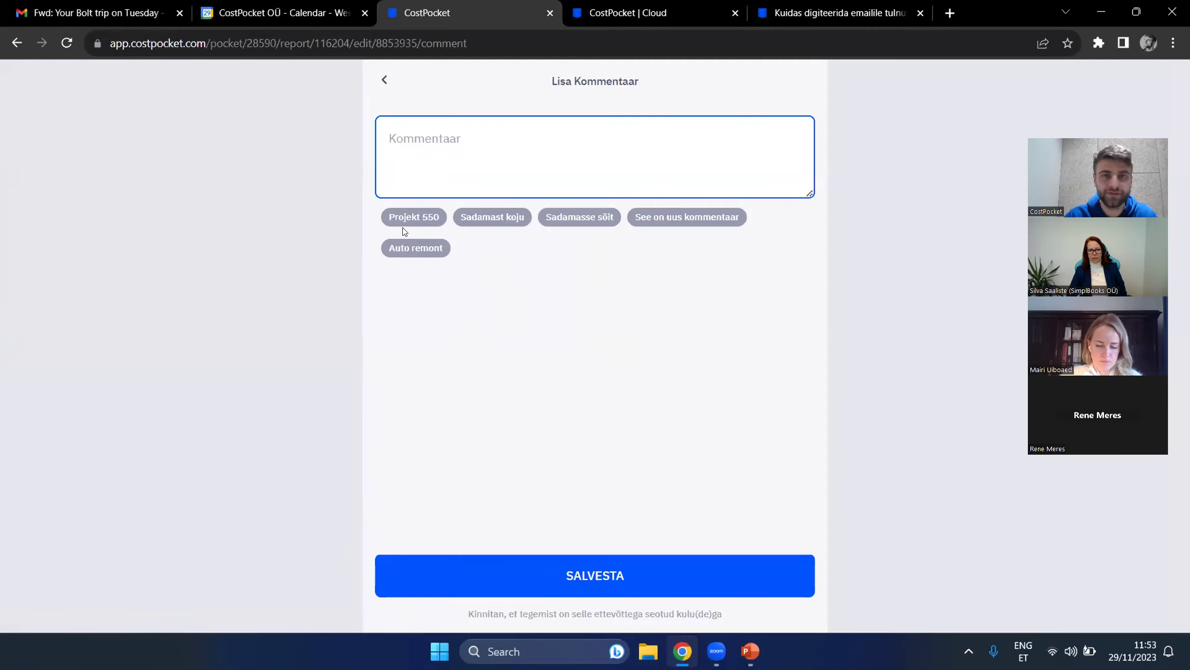
Step: Save the comment "Projekt 550" for the Bolt Services EE OÜ document and review its extracted data
{"action": "left_click", "coordinate": [420, 215]}
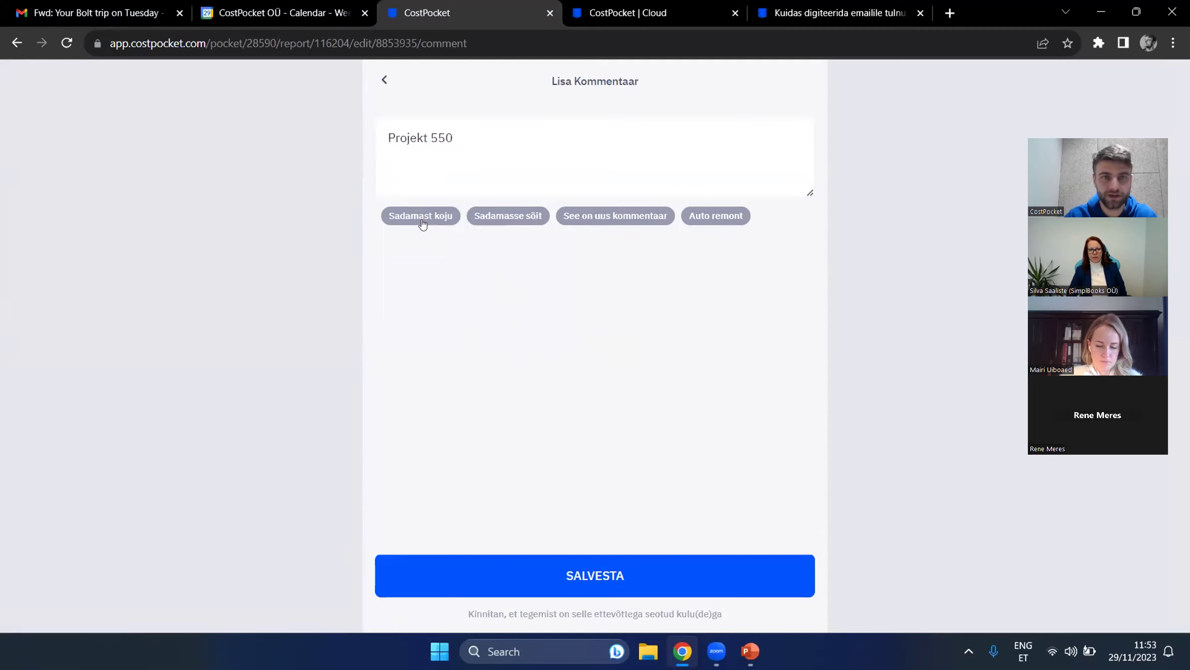
{"action": "left_click", "coordinate": [646, 573]}
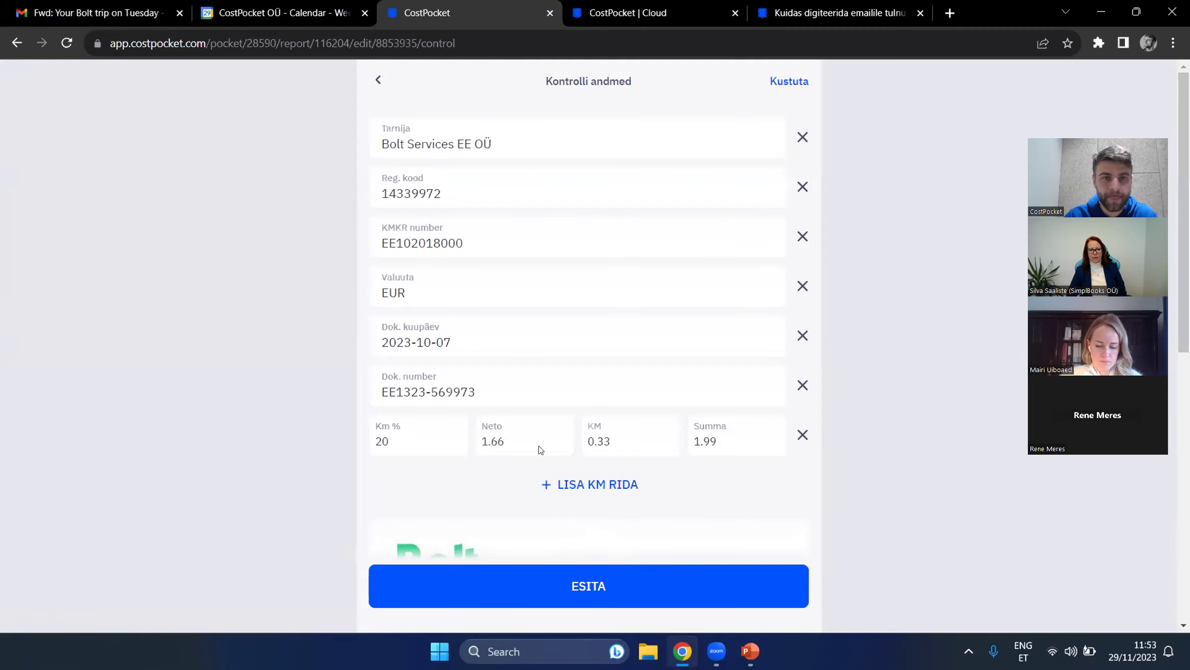
{"action": "scroll", "coordinate": [541, 447], "scroll_direction": "down", "scroll_amount": 10}
{"action": "scroll", "coordinate": [541, 447], "scroll_direction": "up", "scroll_amount": 8}
{"action": "scroll", "coordinate": [540, 447], "scroll_direction": "up", "scroll_amount": 3}
Step: Append 666666777 to the Bolt document's number, check the data and submit the document to the report
{"action": "left_click", "coordinate": [512, 395]}
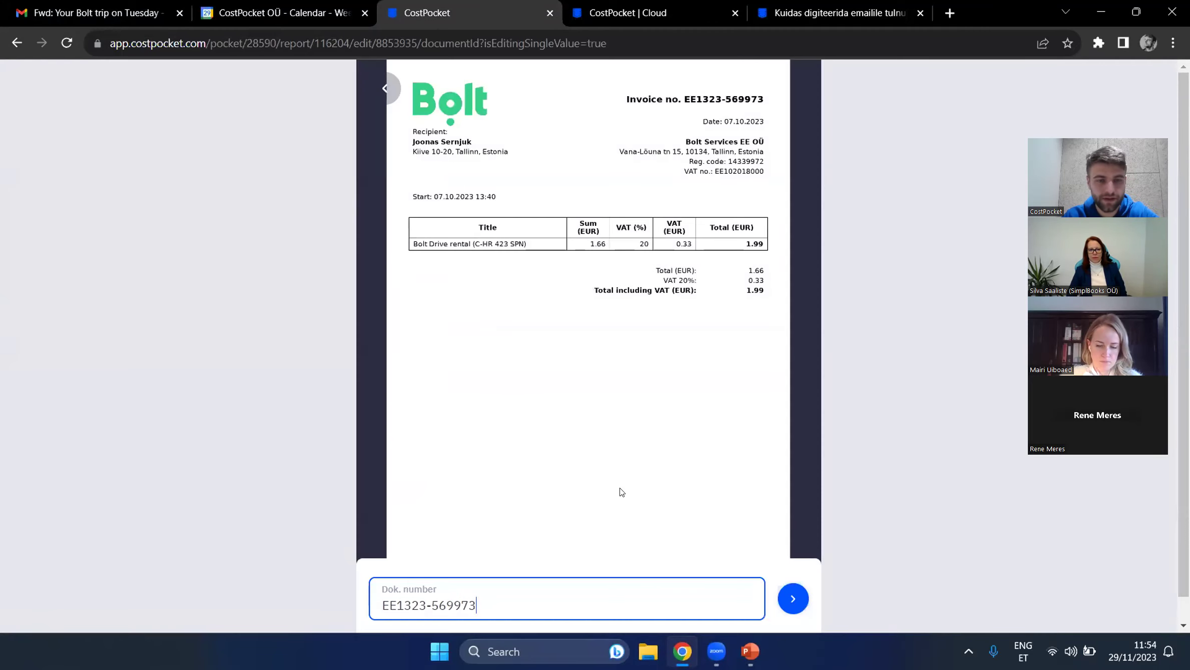
{"action": "type", "text": "666666777"}
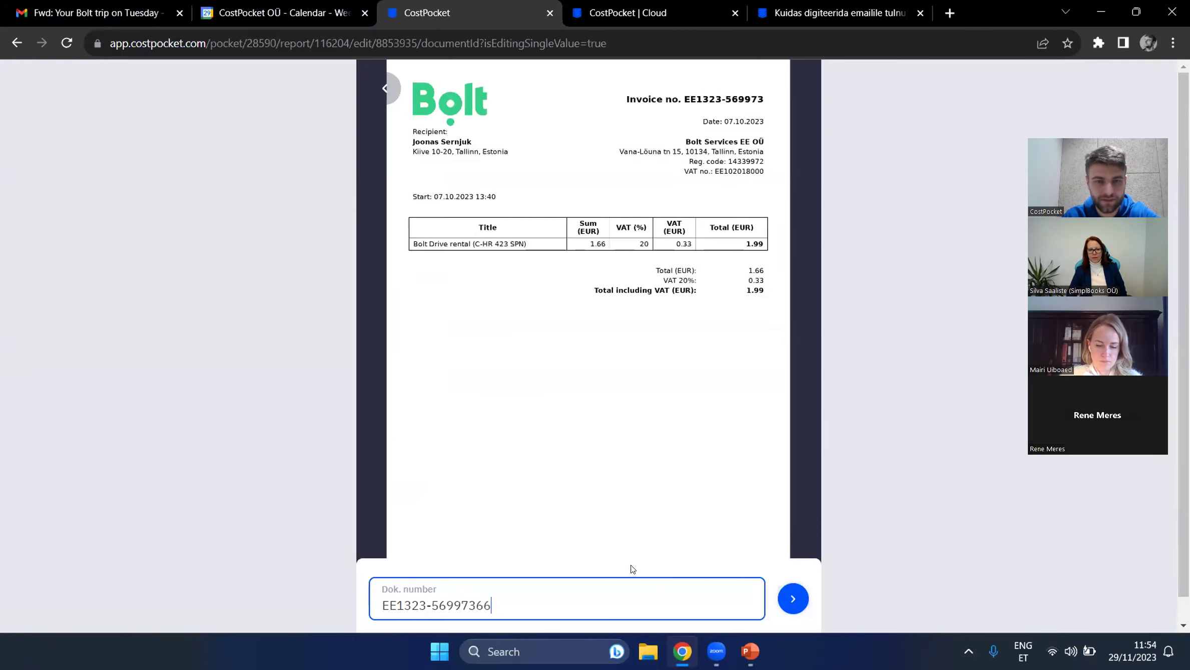
{"action": "left_click", "coordinate": [793, 599]}
{"action": "scroll", "coordinate": [543, 421], "scroll_direction": "down", "scroll_amount": 3}
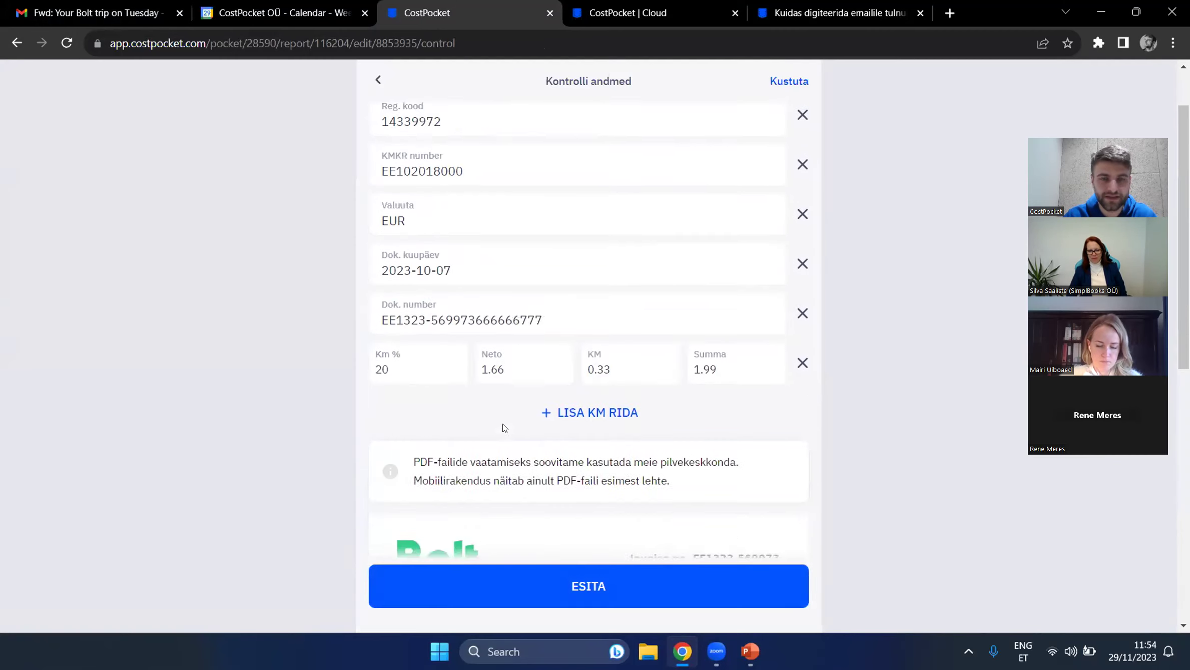
{"action": "scroll", "coordinate": [558, 426], "scroll_direction": "up", "scroll_amount": 3}
{"action": "scroll", "coordinate": [559, 427], "scroll_direction": "down", "scroll_amount": 2}
{"action": "scroll", "coordinate": [559, 428], "scroll_direction": "down", "scroll_amount": 1}
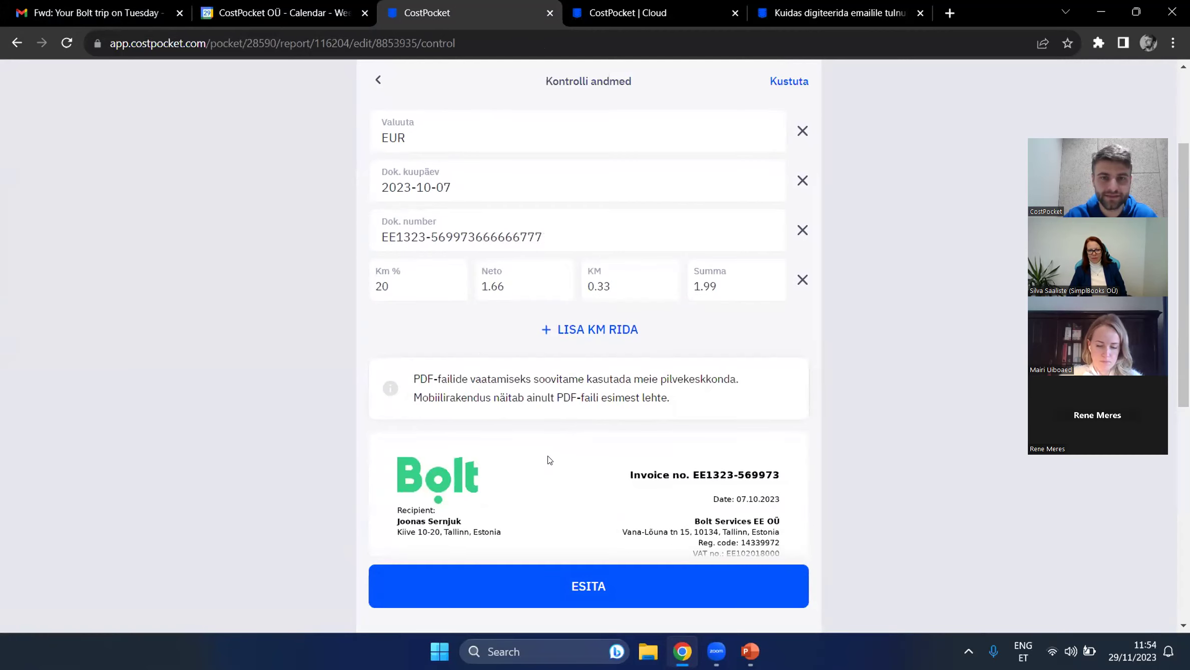
{"action": "left_click", "coordinate": [651, 566]}
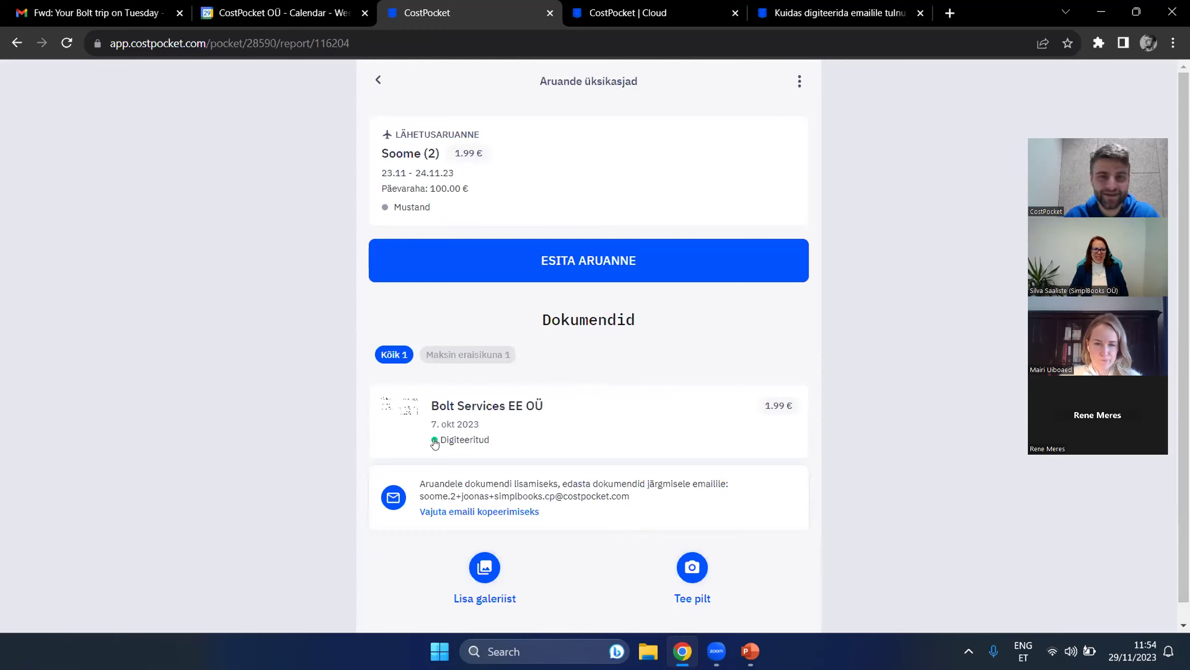
Step: Add Lux_Express_Estonia_AS_230821081944.pdf from Downloads to the travel report and save it without a comment
{"action": "scroll", "coordinate": [646, 428], "scroll_direction": "down", "scroll_amount": 1}
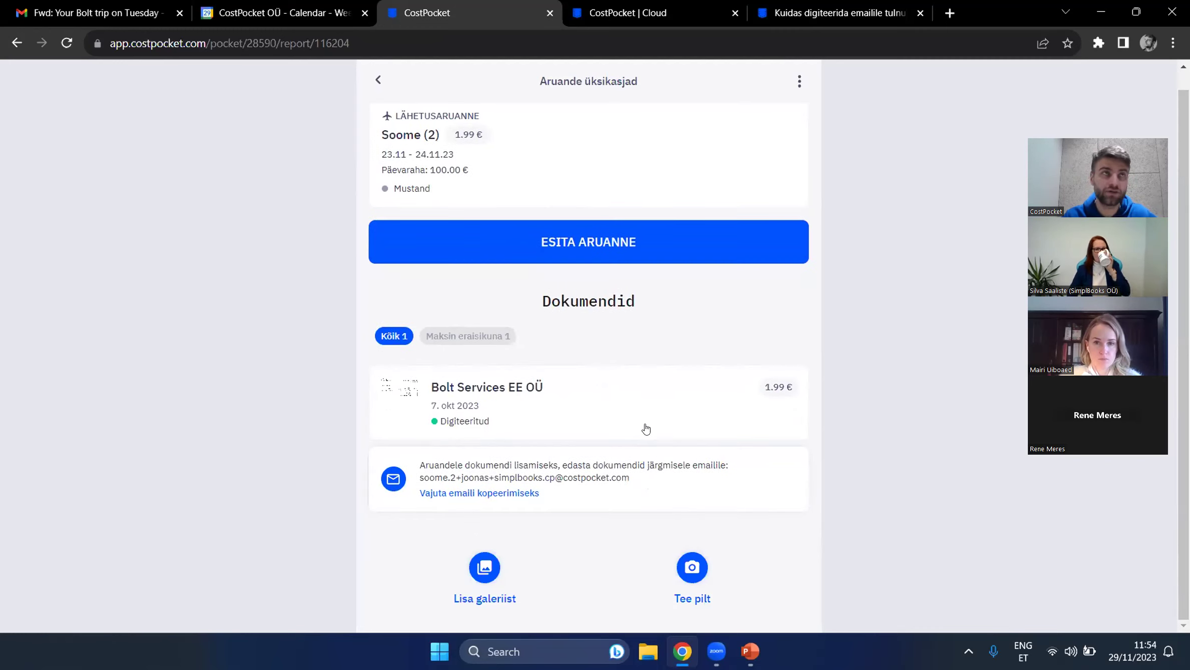
{"action": "left_click", "coordinate": [692, 566]}
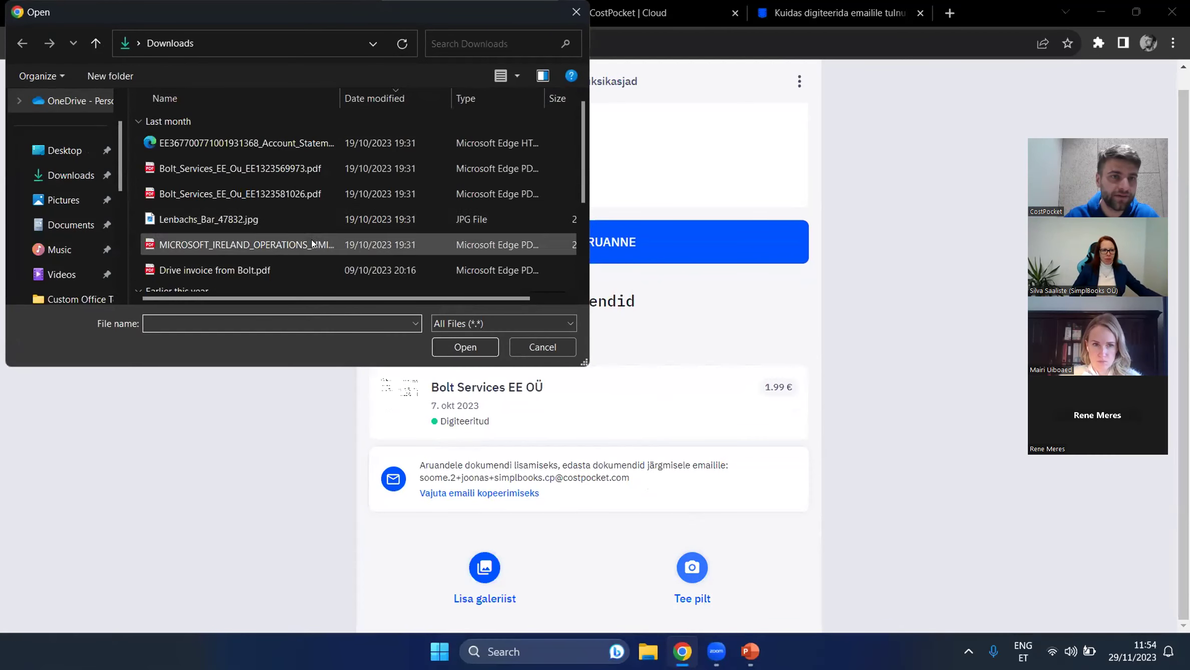
{"action": "scroll", "coordinate": [312, 244], "scroll_direction": "down", "scroll_amount": 1}
{"action": "scroll", "coordinate": [312, 244], "scroll_direction": "down", "scroll_amount": 2}
{"action": "left_click", "coordinate": [251, 227]}
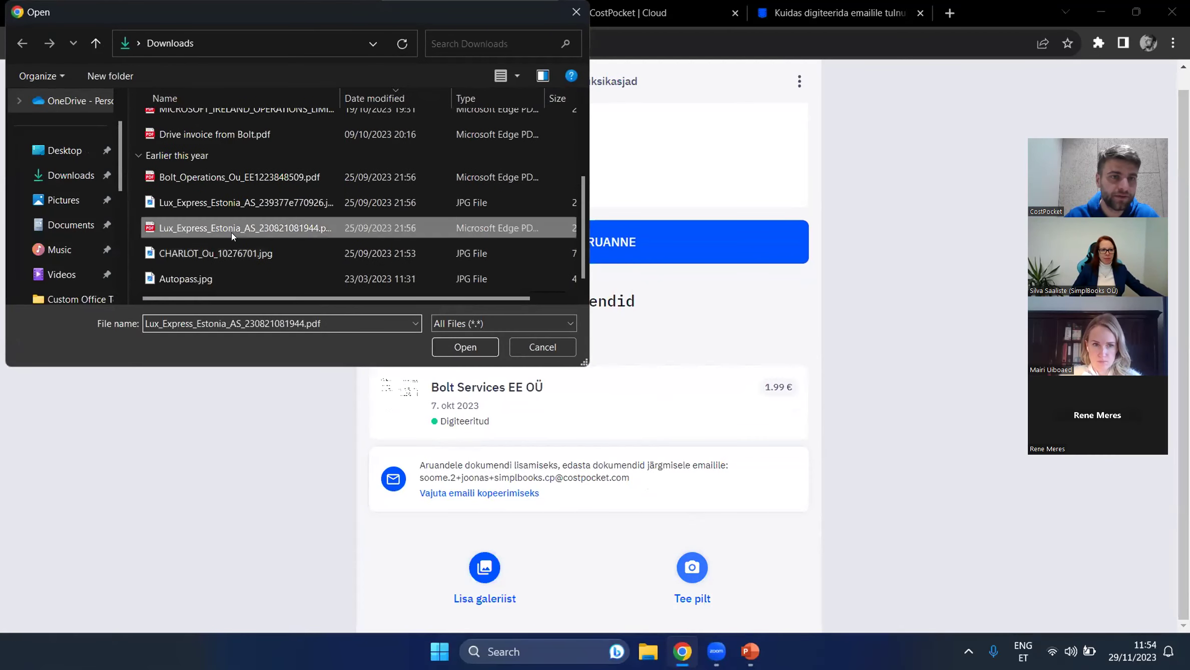
{"action": "left_click", "coordinate": [466, 351]}
{"action": "left_click", "coordinate": [507, 409]}
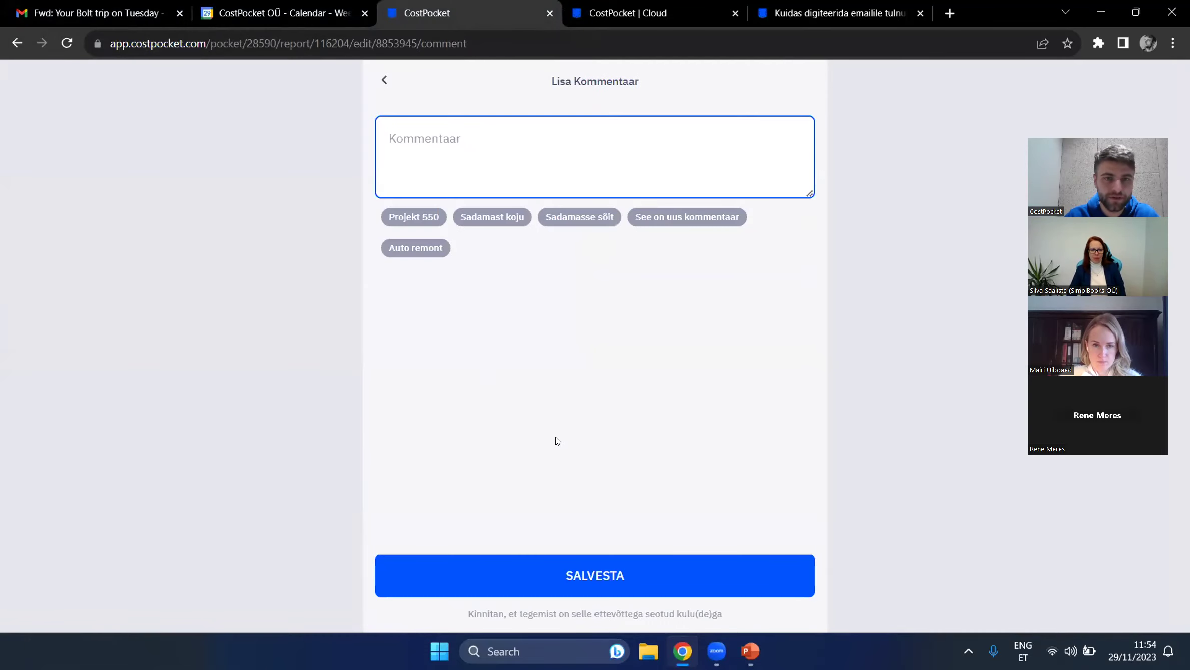
{"action": "left_click", "coordinate": [594, 556]}
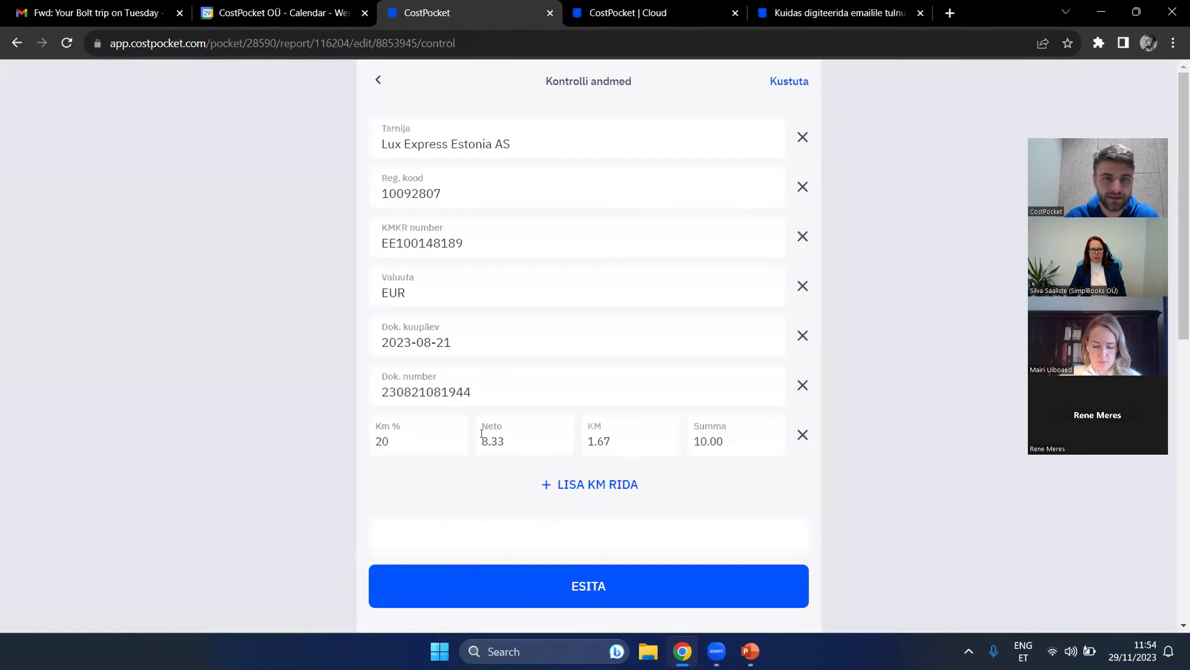
Step: Append "wwee" to the Lux Express document's number and submit the document to the report
{"action": "left_click", "coordinate": [492, 398]}
{"action": "type", "text": "wwee"}
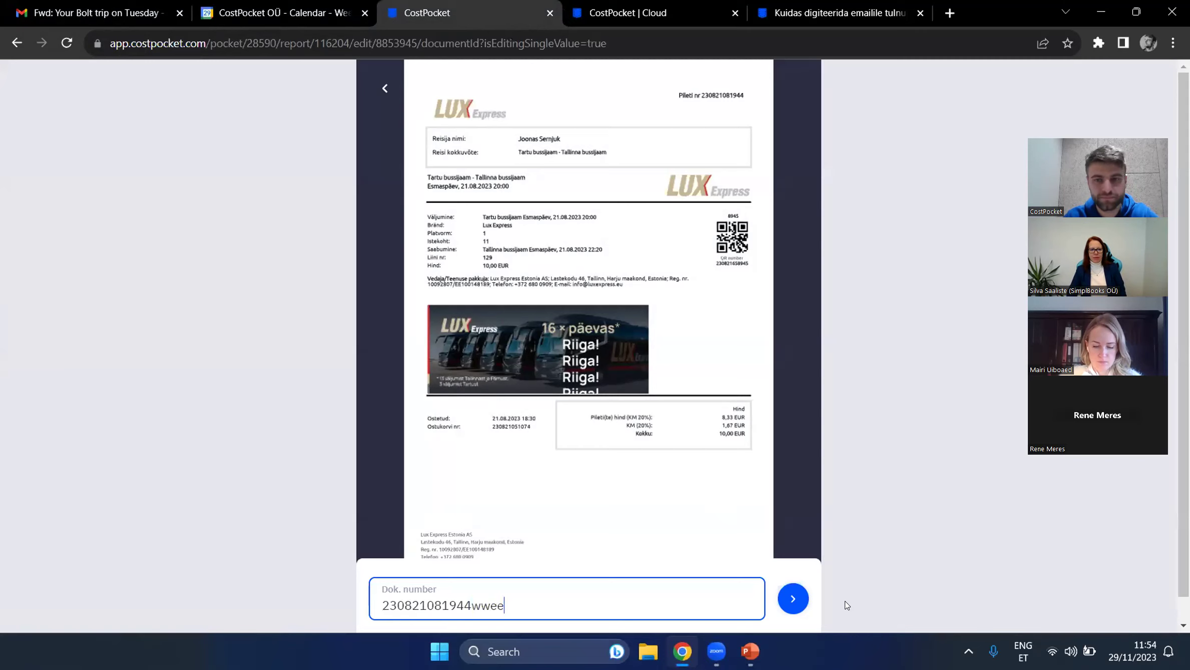
{"action": "left_click", "coordinate": [794, 599]}
{"action": "scroll", "coordinate": [594, 480], "scroll_direction": "down", "scroll_amount": 2}
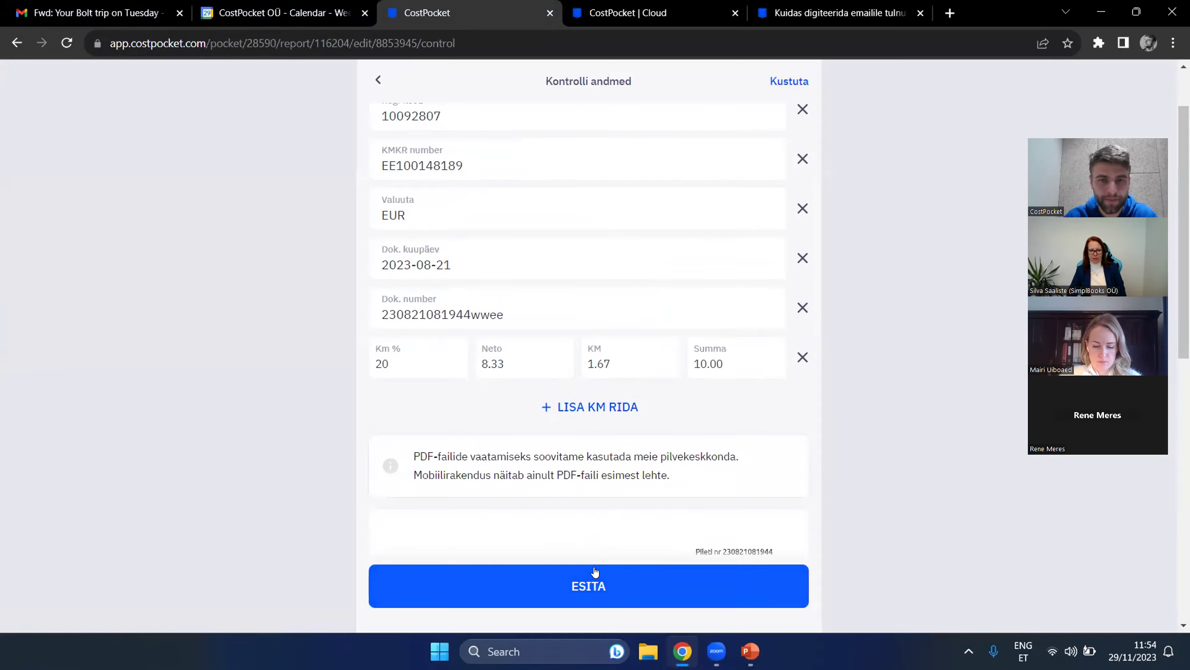
{"action": "left_click", "coordinate": [595, 572]}
Step: Review the Soome travel report's documents and submit the report to the accounting software
{"action": "scroll", "coordinate": [605, 473], "scroll_direction": "down", "scroll_amount": 2}
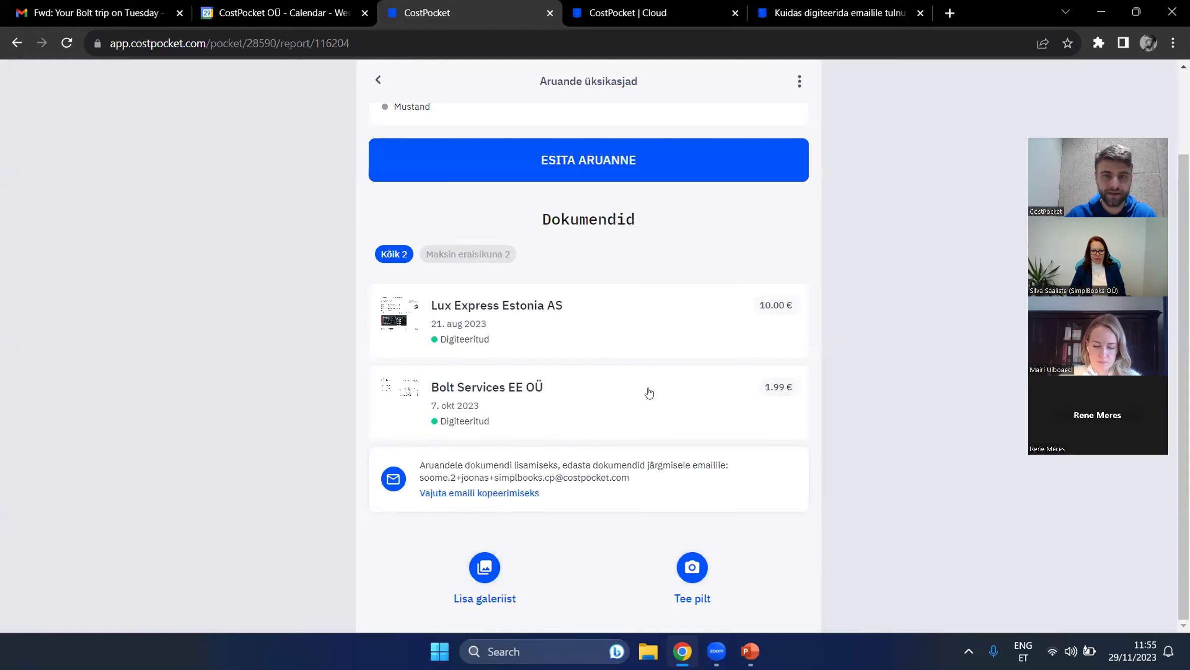
{"action": "scroll", "coordinate": [569, 467], "scroll_direction": "up", "scroll_amount": 2}
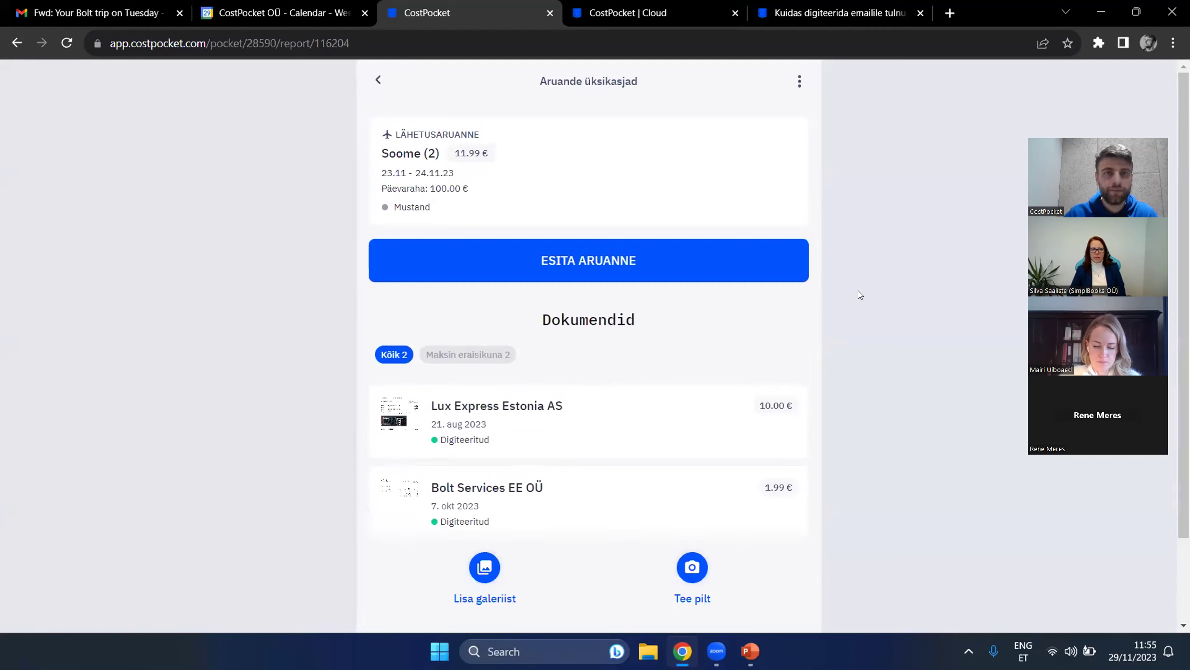
{"action": "scroll", "coordinate": [860, 294], "scroll_direction": "down", "scroll_amount": 2}
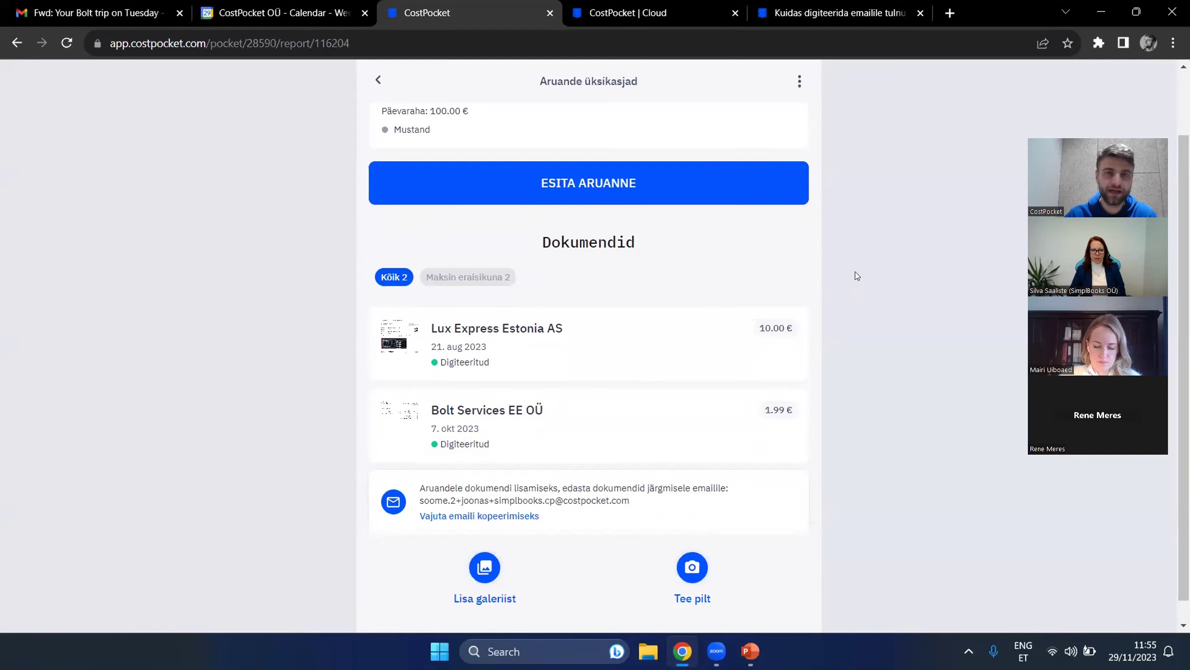
{"action": "scroll", "coordinate": [735, 310], "scroll_direction": "up", "scroll_amount": 2}
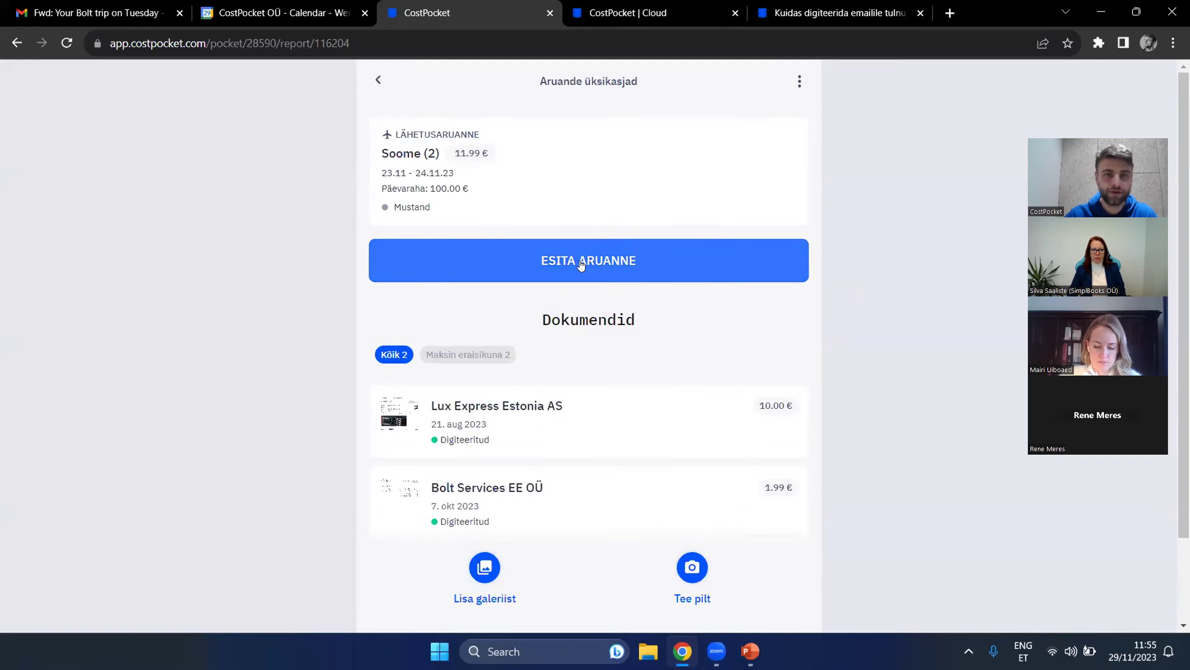
{"action": "left_click", "coordinate": [592, 275]}
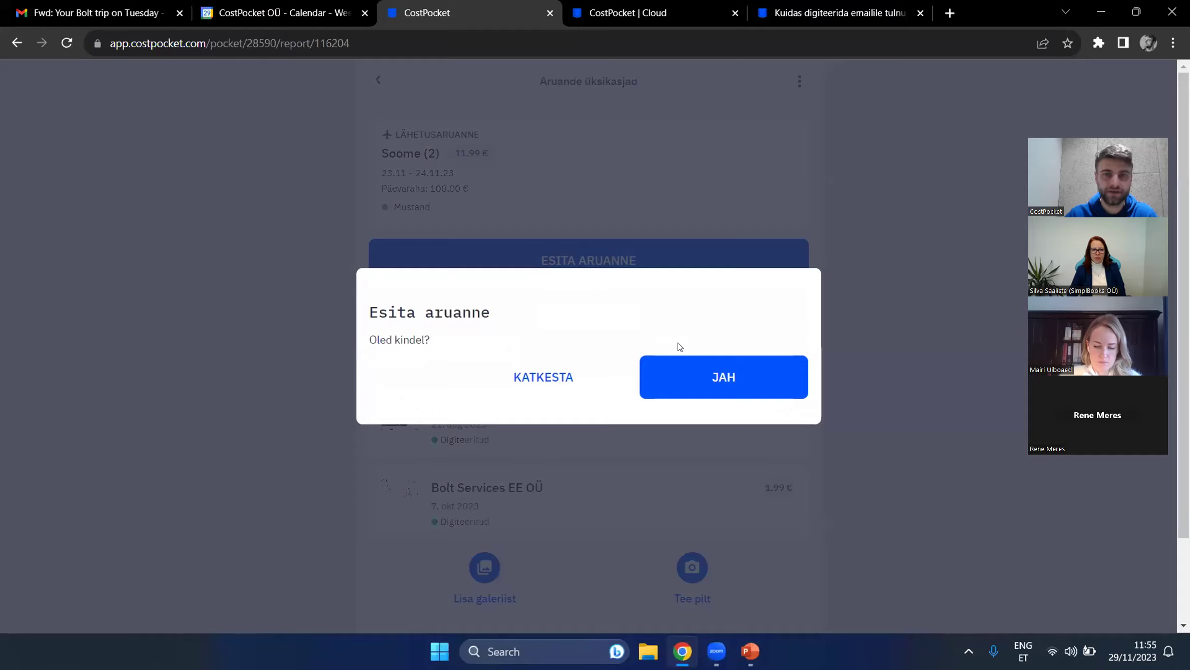
{"action": "left_click", "coordinate": [705, 388]}
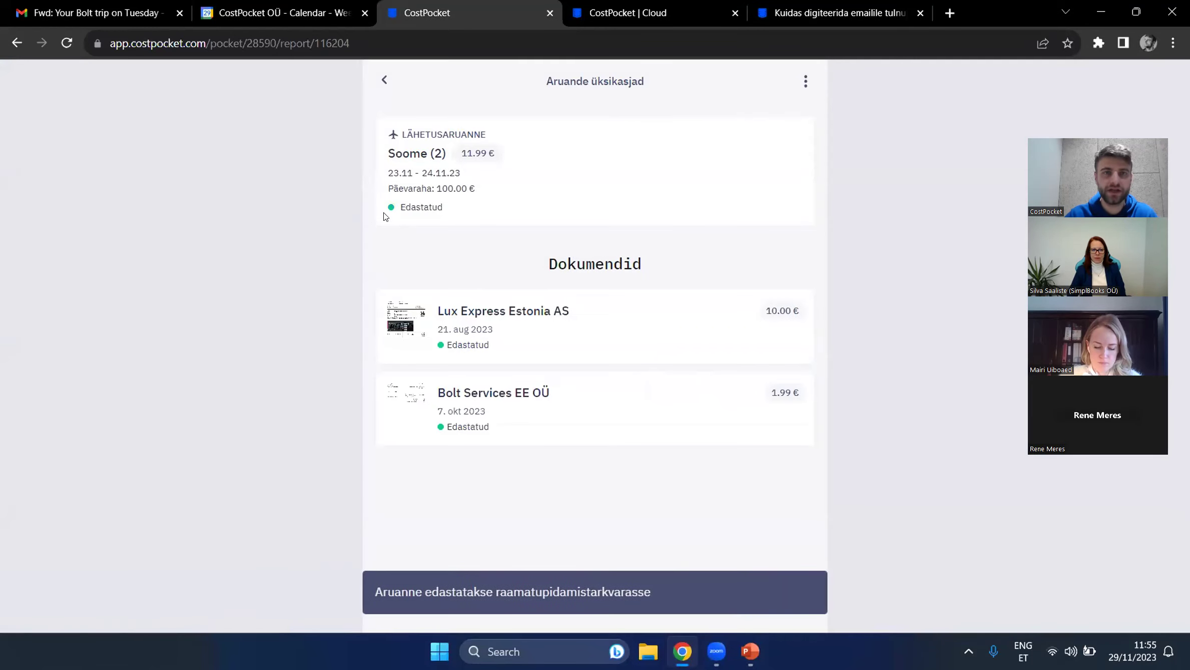
Step: Return to the reports list and create a mileage log (Sõidupäevik) named "November, 2023"
{"action": "left_click", "coordinate": [383, 81]}
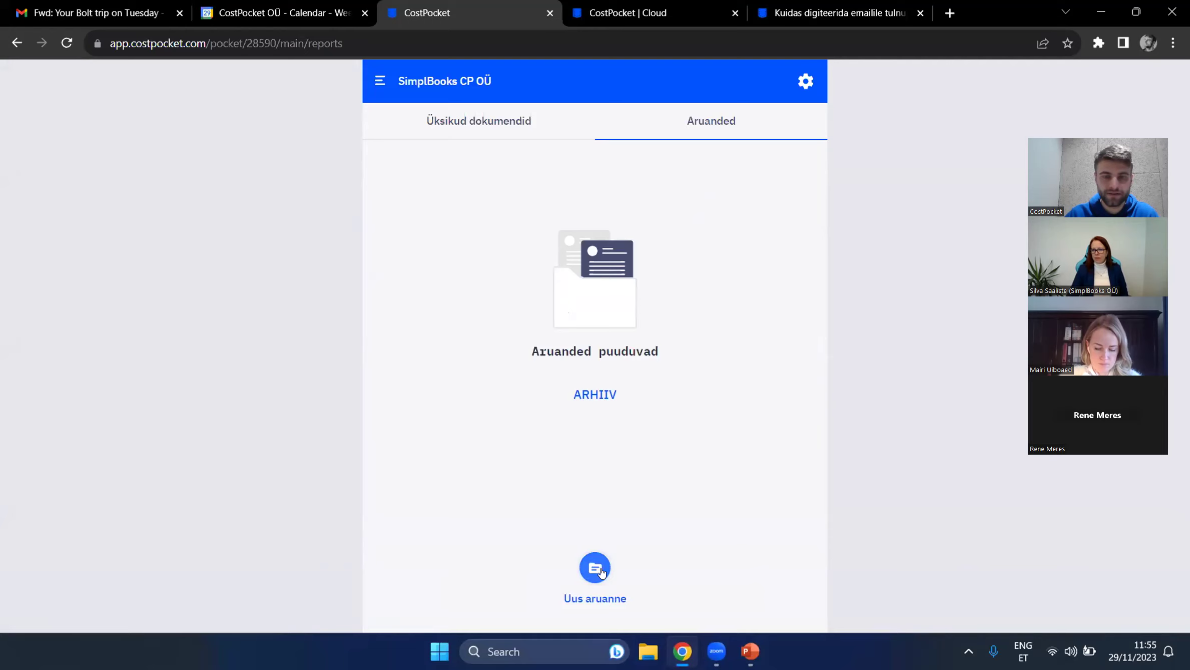
{"action": "left_click", "coordinate": [596, 571]}
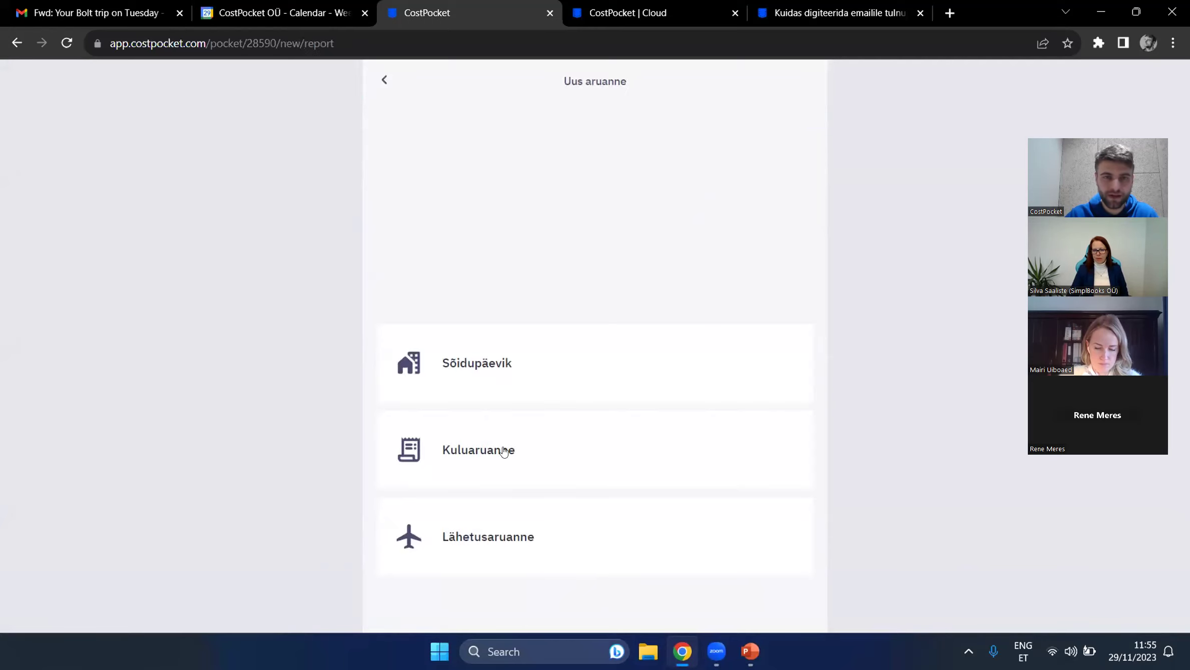
{"action": "left_click", "coordinate": [502, 366]}
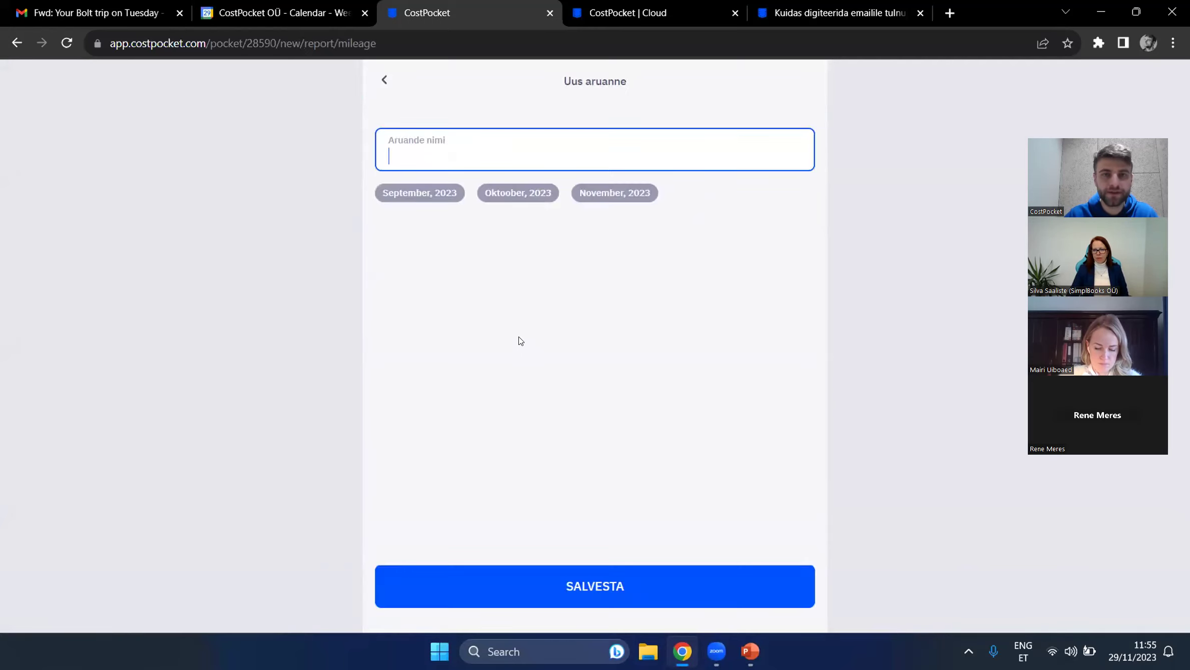
{"action": "left_click", "coordinate": [601, 198]}
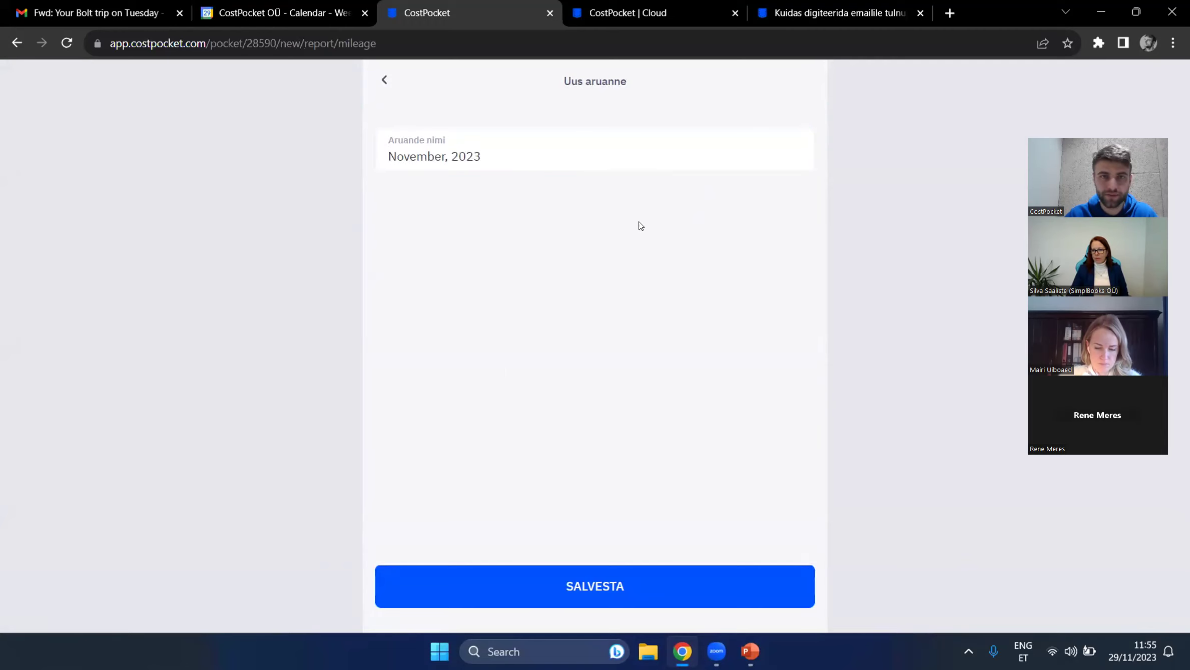
{"action": "left_click", "coordinate": [661, 571]}
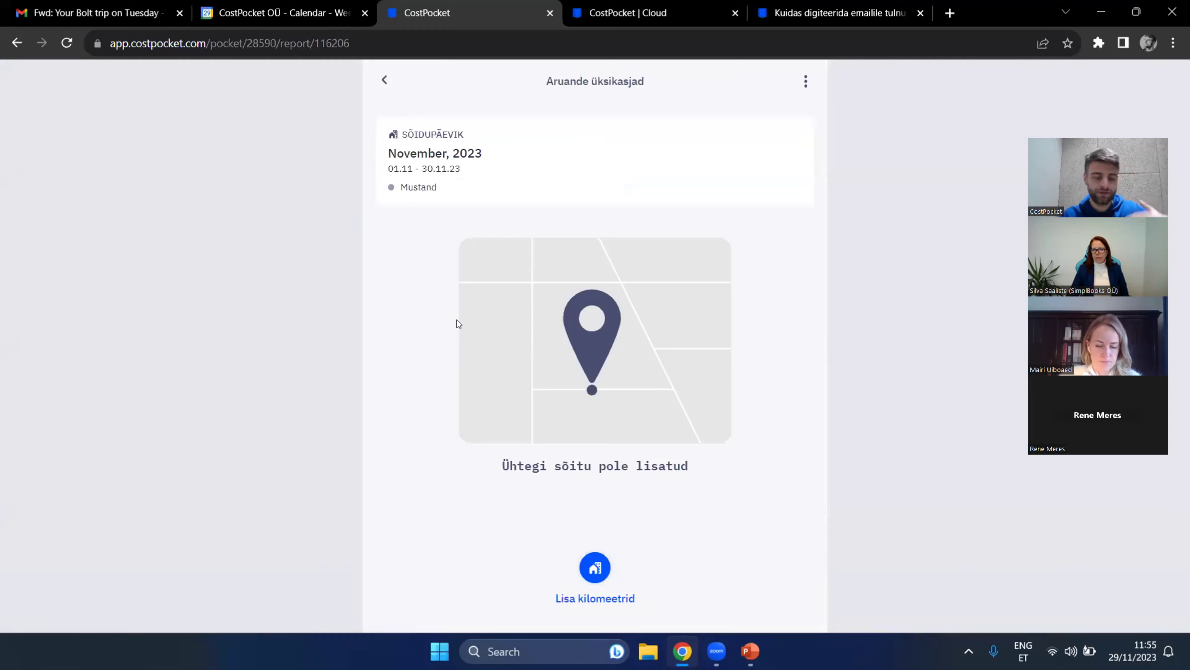
{"action": "left_click", "coordinate": [596, 567]}
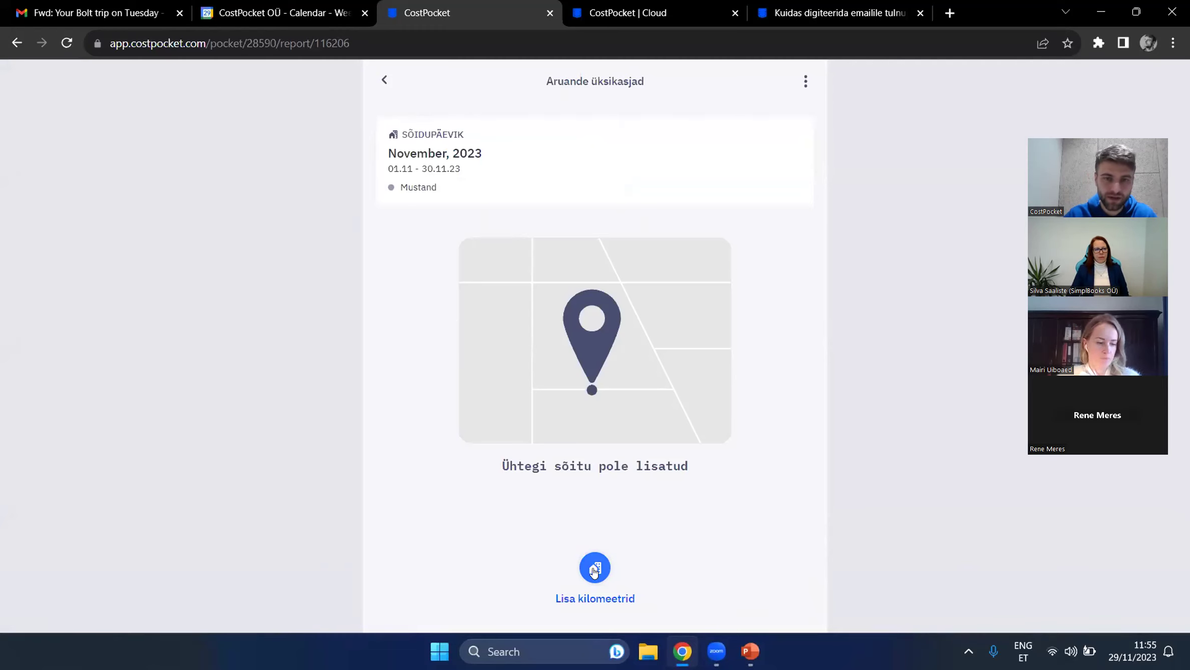
{"action": "left_click", "coordinate": [793, 180]}
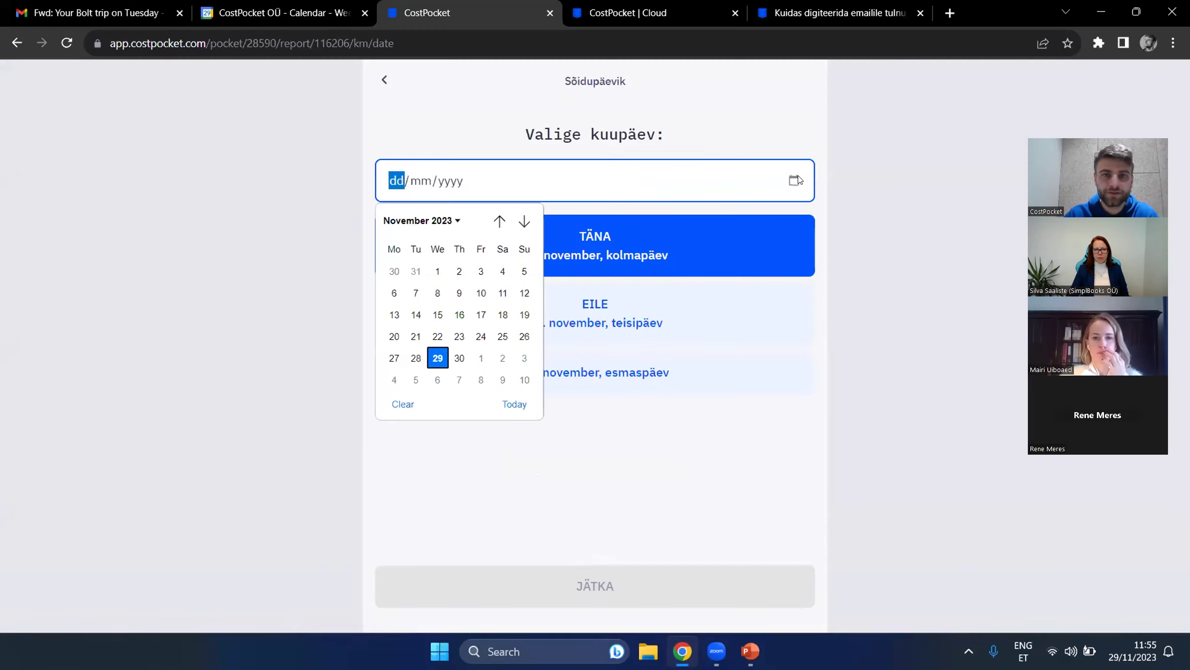
{"action": "left_click", "coordinate": [454, 293]}
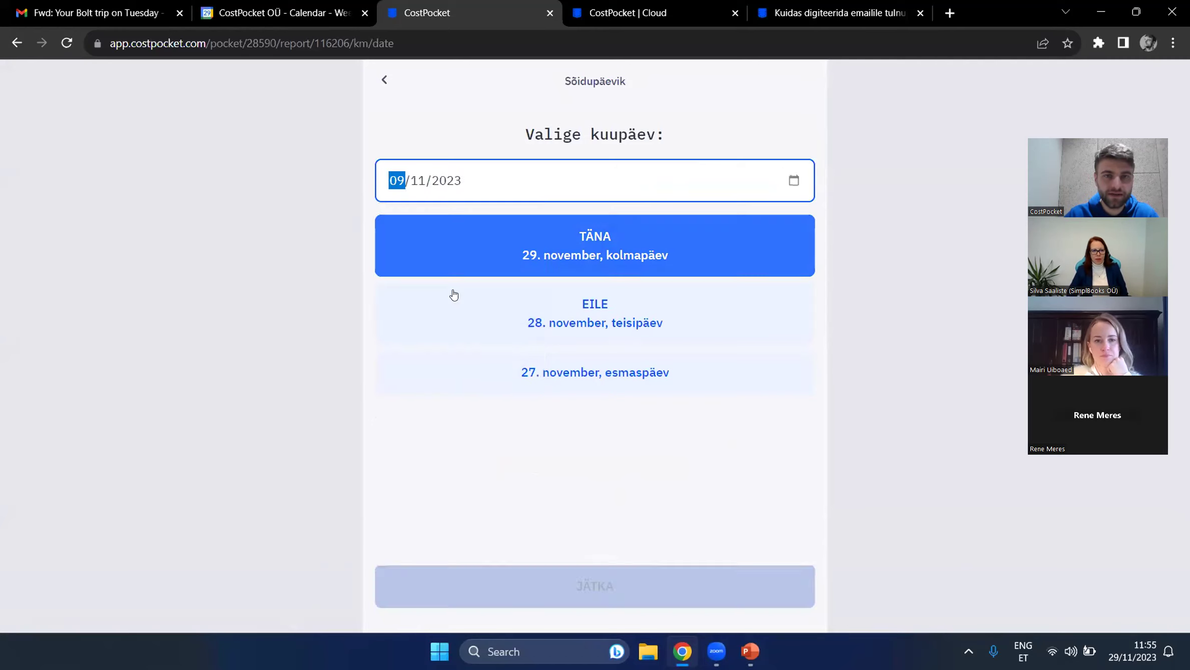
{"action": "key", "text": "Return"}
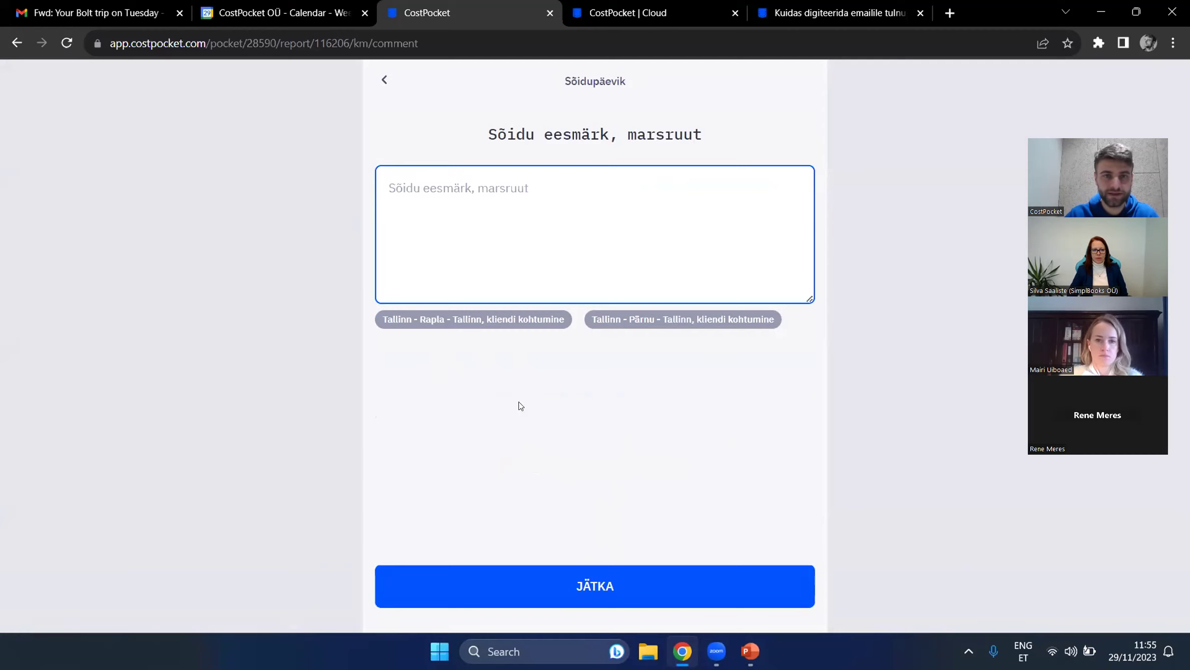
{"action": "left_click", "coordinate": [446, 326]}
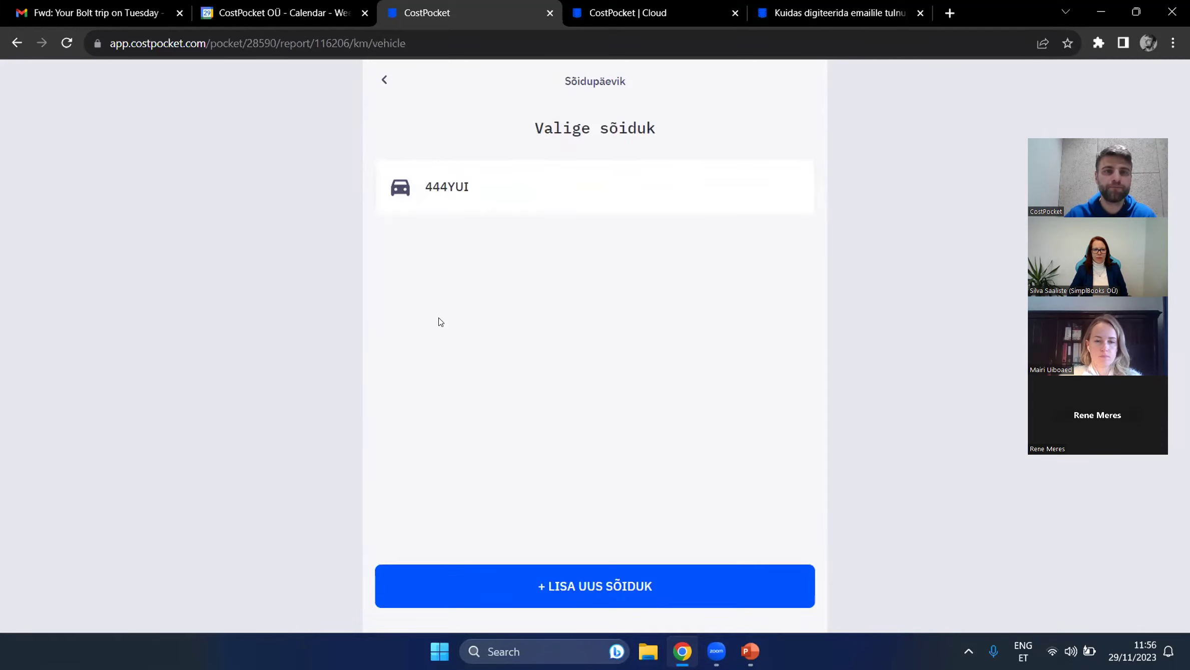
{"action": "left_click", "coordinate": [462, 195]}
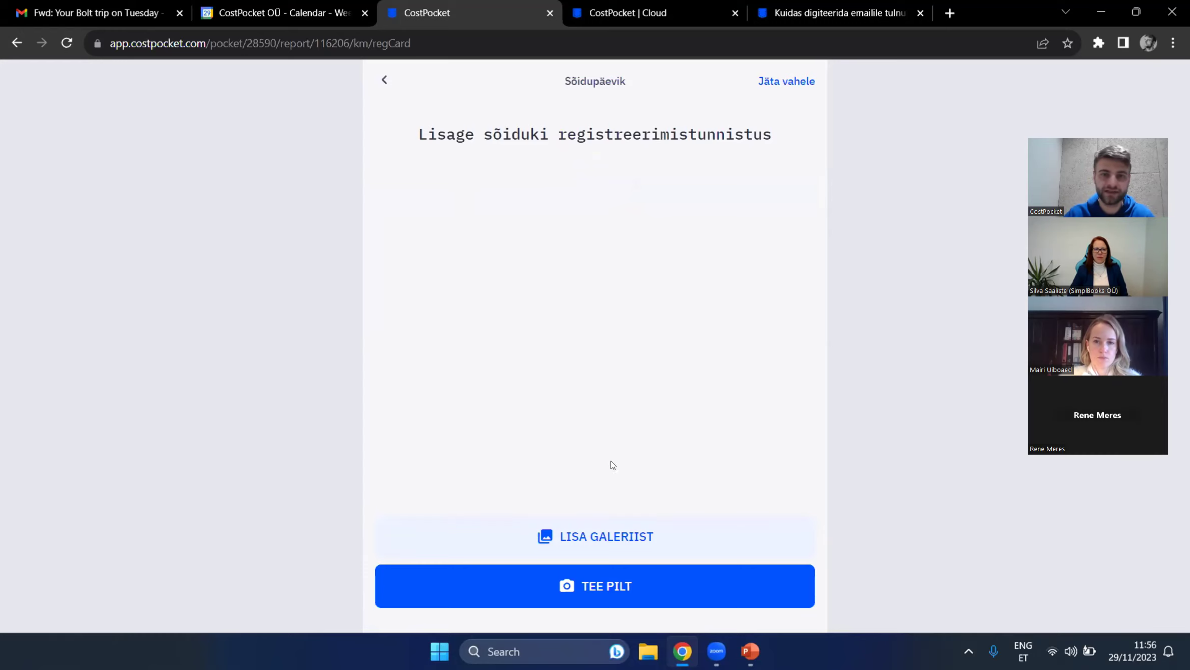
Step: Upload Autopass.jpg from Downloads as the vehicle's registration certificate
{"action": "left_click", "coordinate": [607, 537]}
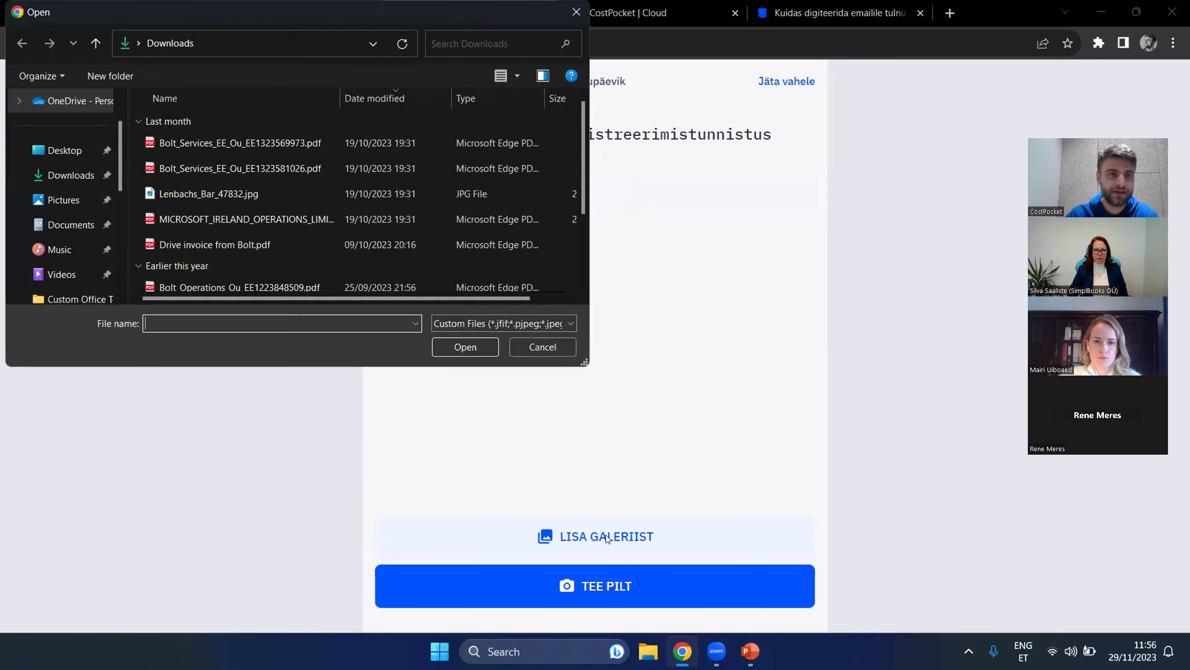
{"action": "left_click", "coordinate": [210, 244]}
{"action": "scroll", "coordinate": [210, 240], "scroll_direction": "down", "scroll_amount": 2}
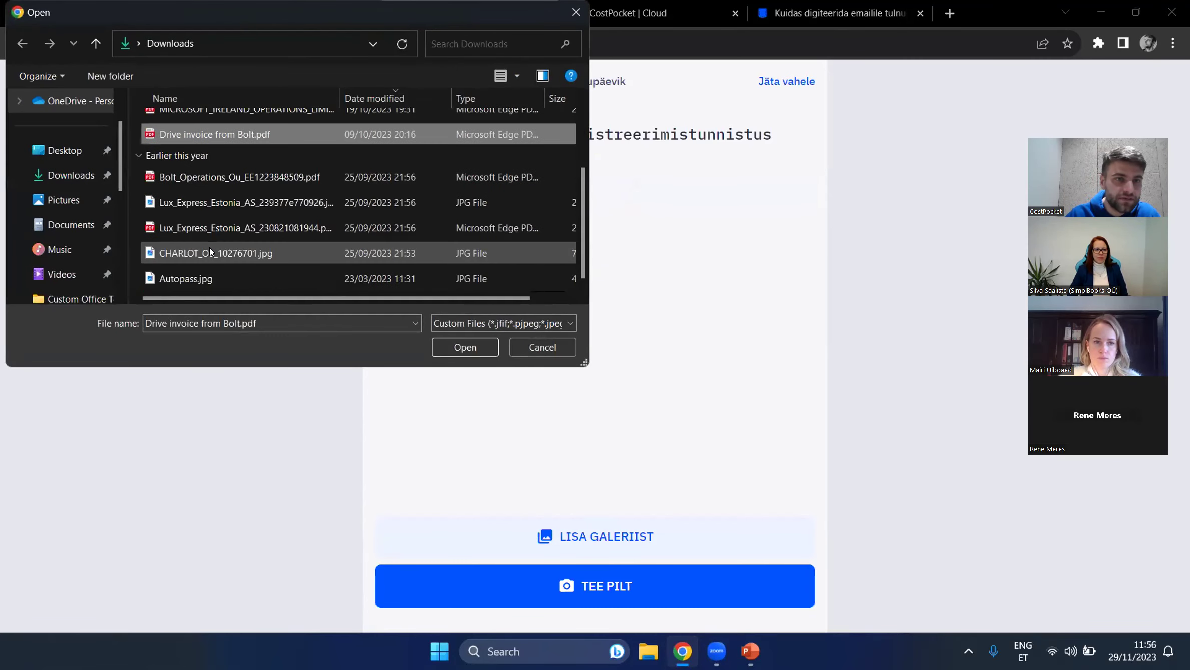
{"action": "left_click", "coordinate": [210, 277]}
{"action": "left_click", "coordinate": [477, 347]}
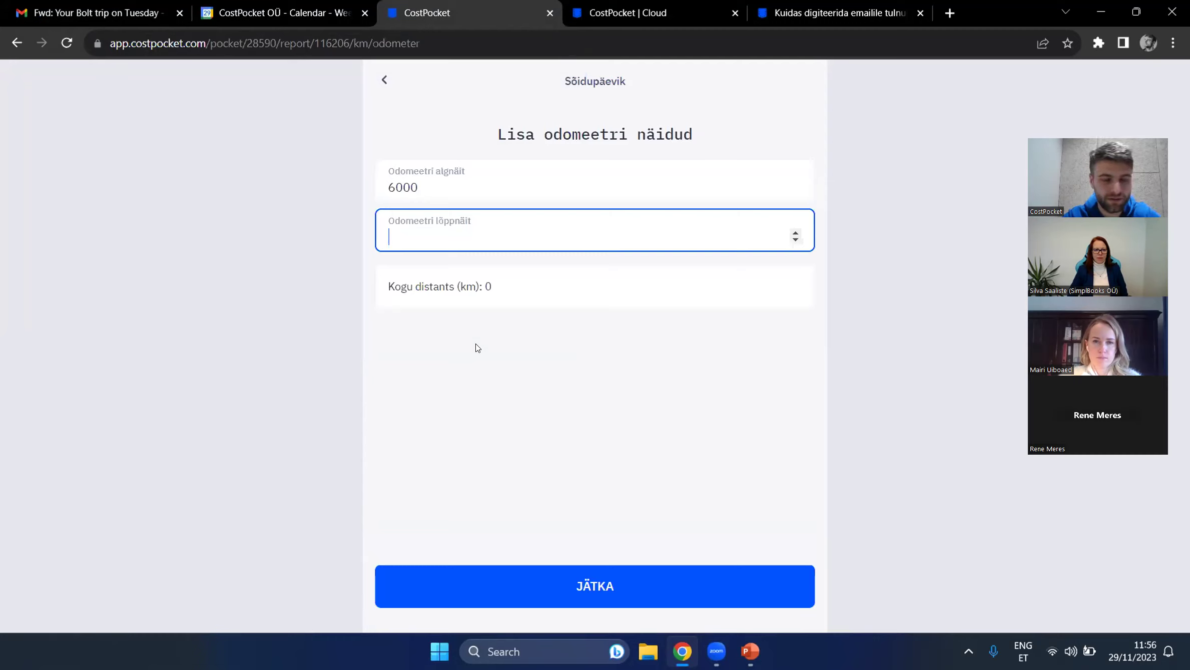
Step: Set the trip's final odometer reading to 6150 and submit the trip to the mileage log
{"action": "type", "text": "6150"}
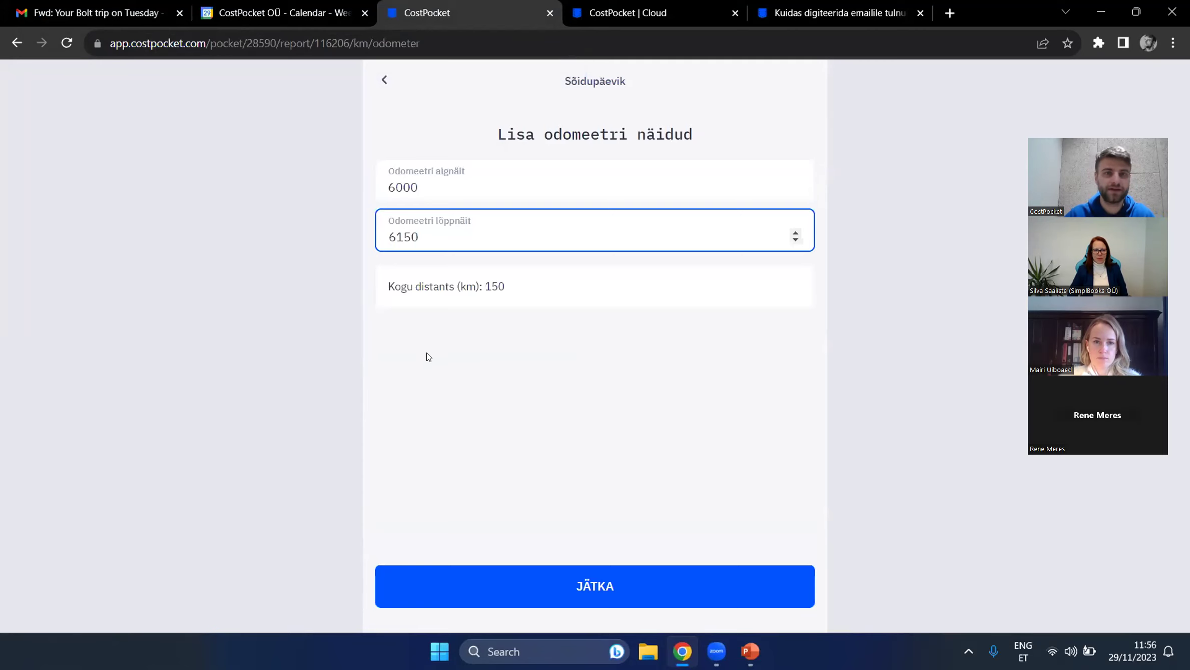
{"action": "left_click", "coordinate": [621, 573]}
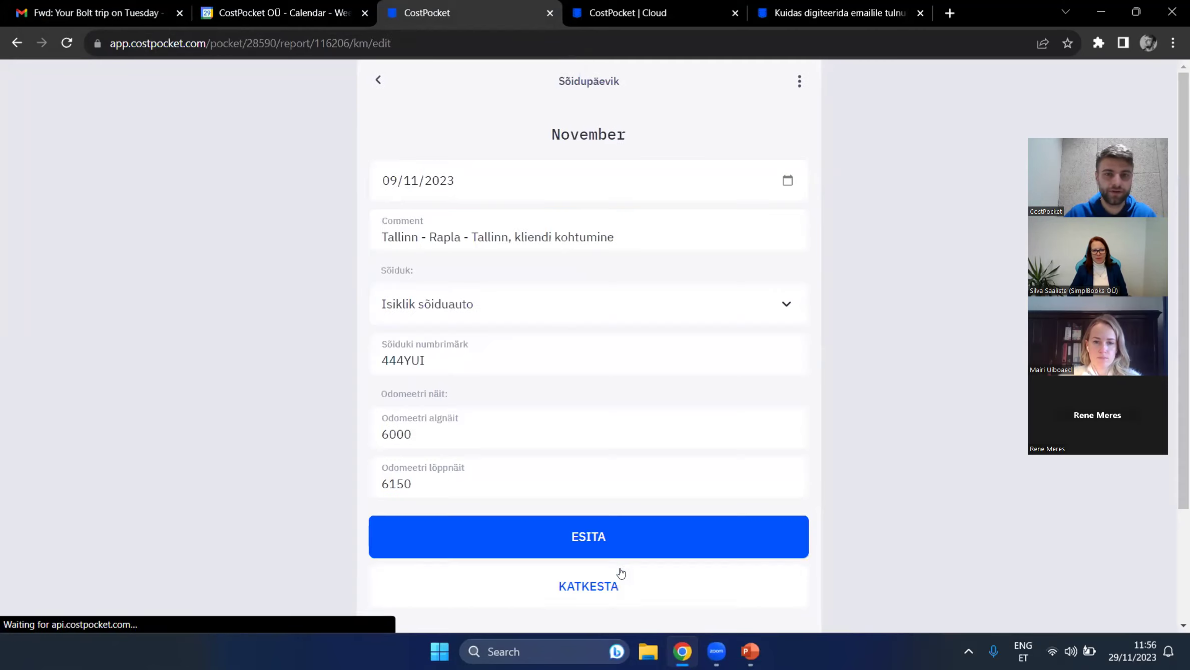
{"action": "left_click", "coordinate": [589, 532]}
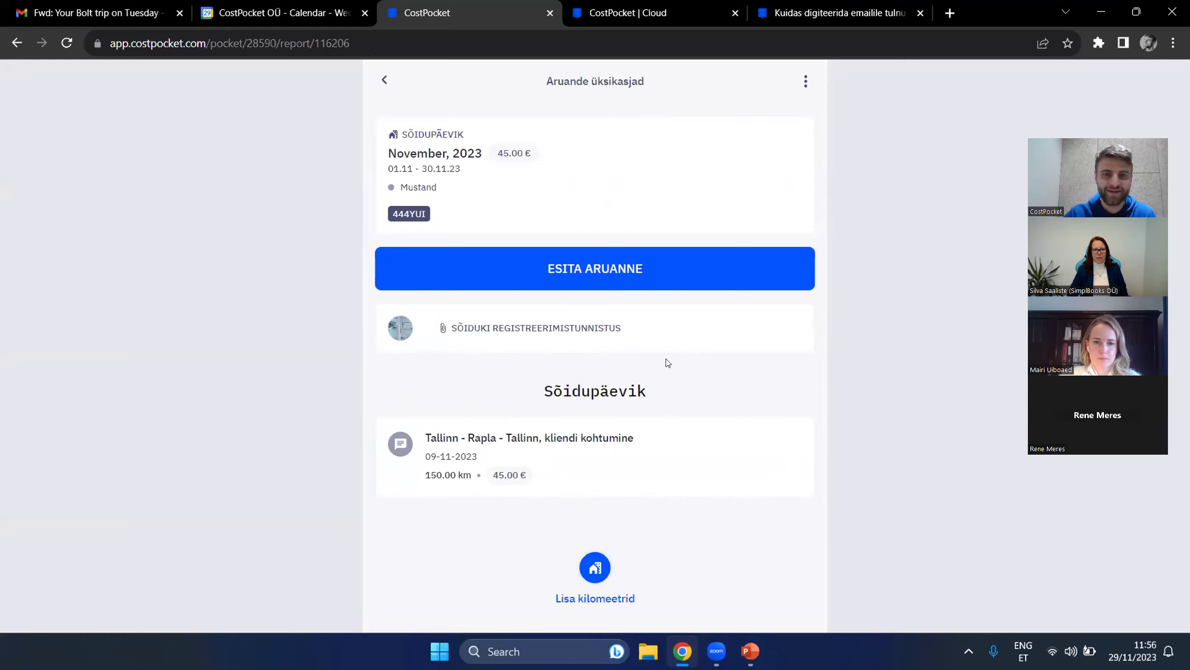
Step: Start another trip in the mileage log, dated 29 November (today)
{"action": "left_click", "coordinate": [595, 569]}
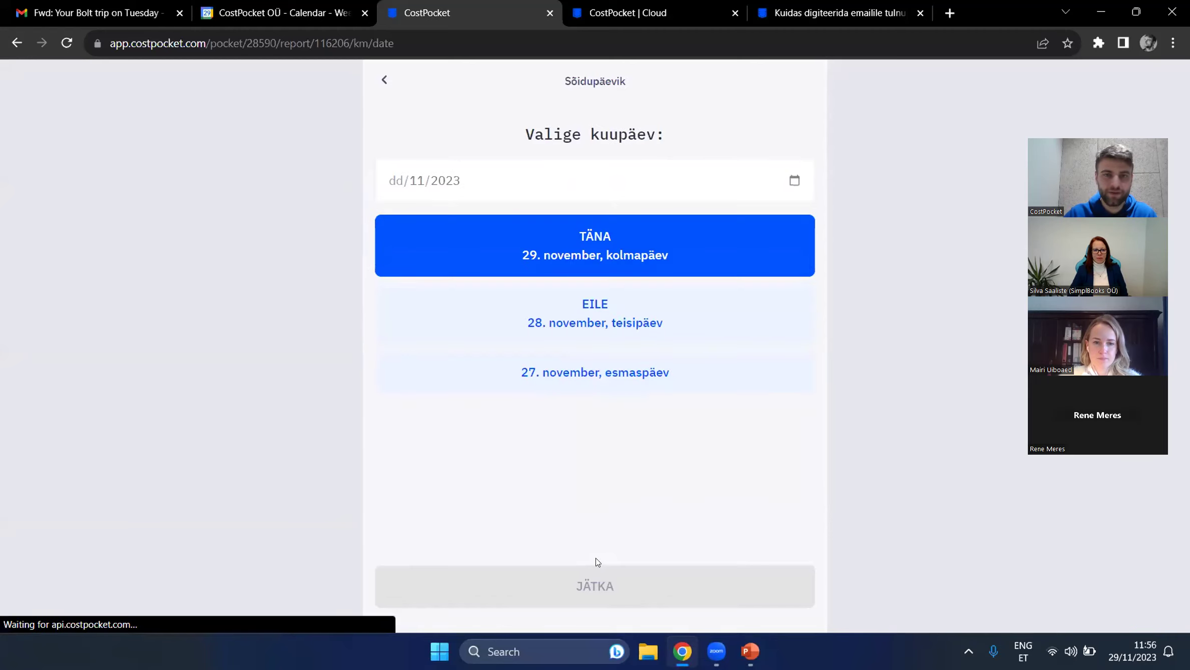
{"action": "left_click", "coordinate": [572, 245]}
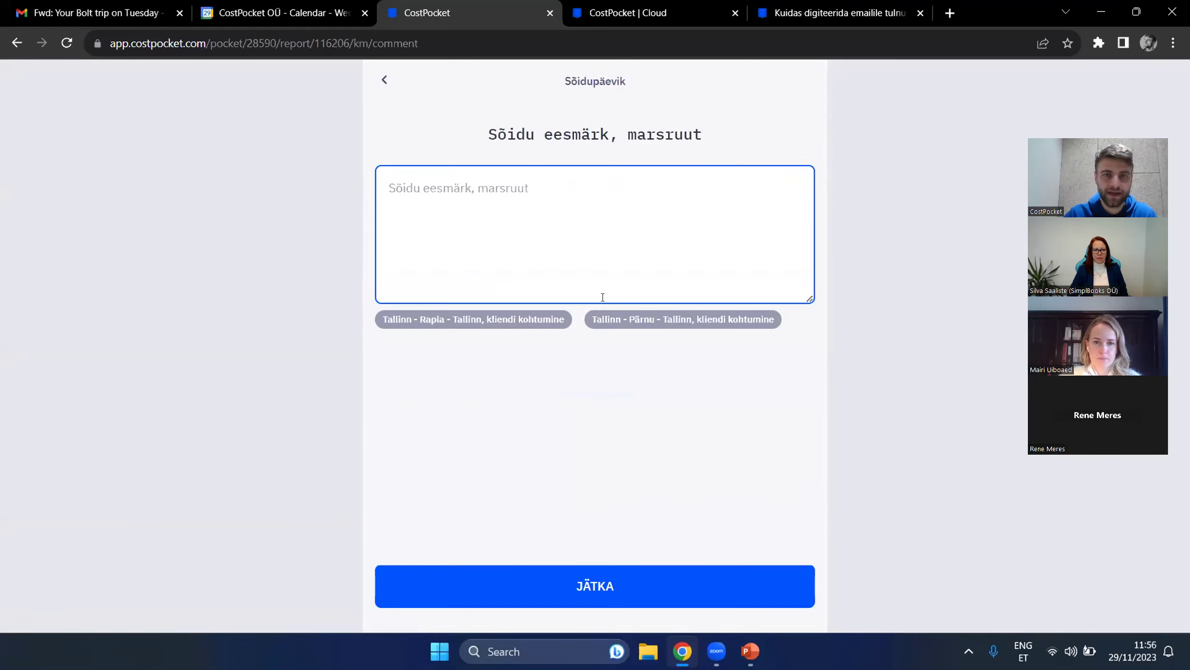
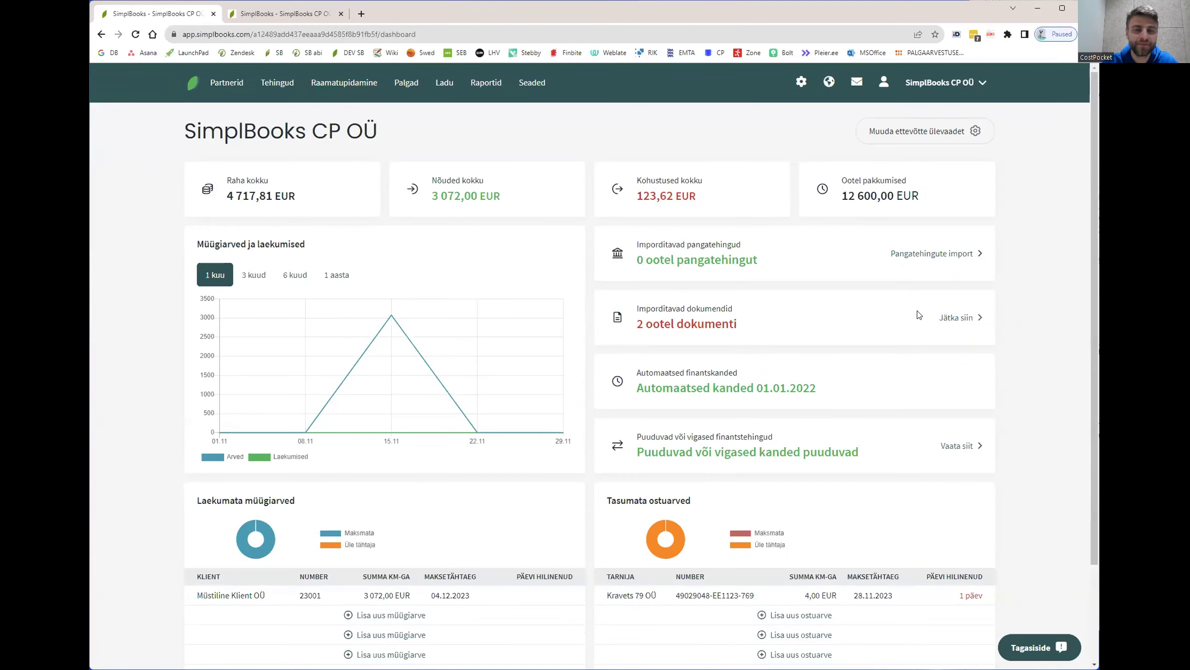
Step: Switch to SimplBooks and open the CostPocket travel report (Lähetusaruanne) from the imported documents
{"action": "left_click", "coordinate": [955, 317]}
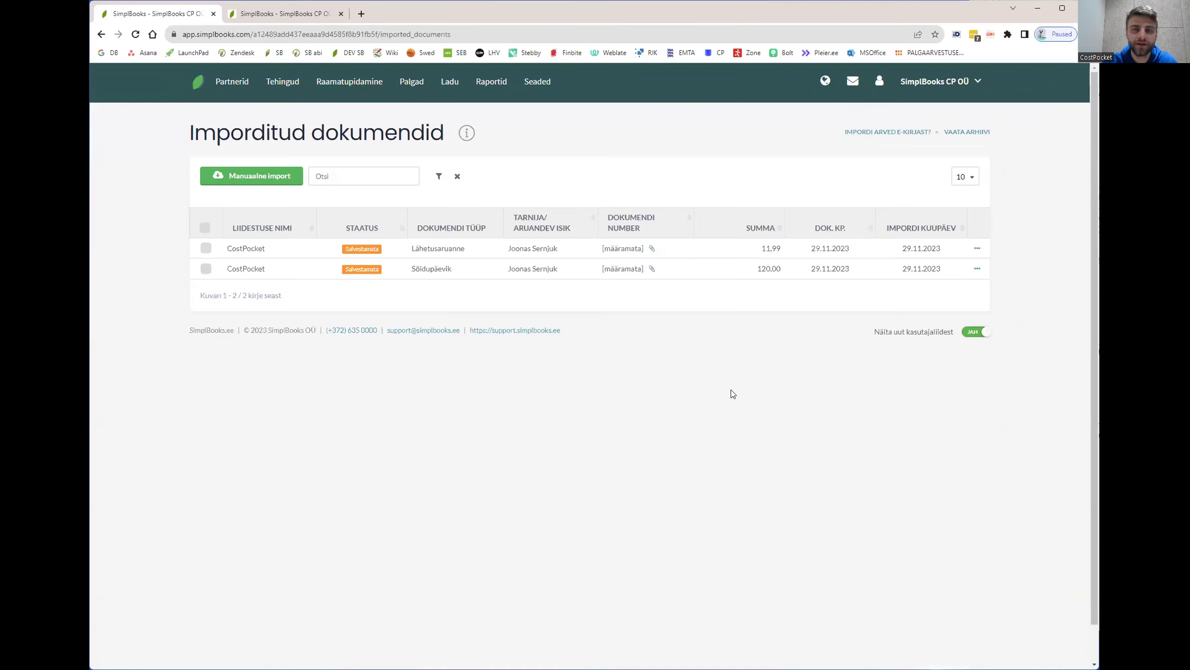
{"action": "left_click", "coordinate": [576, 250]}
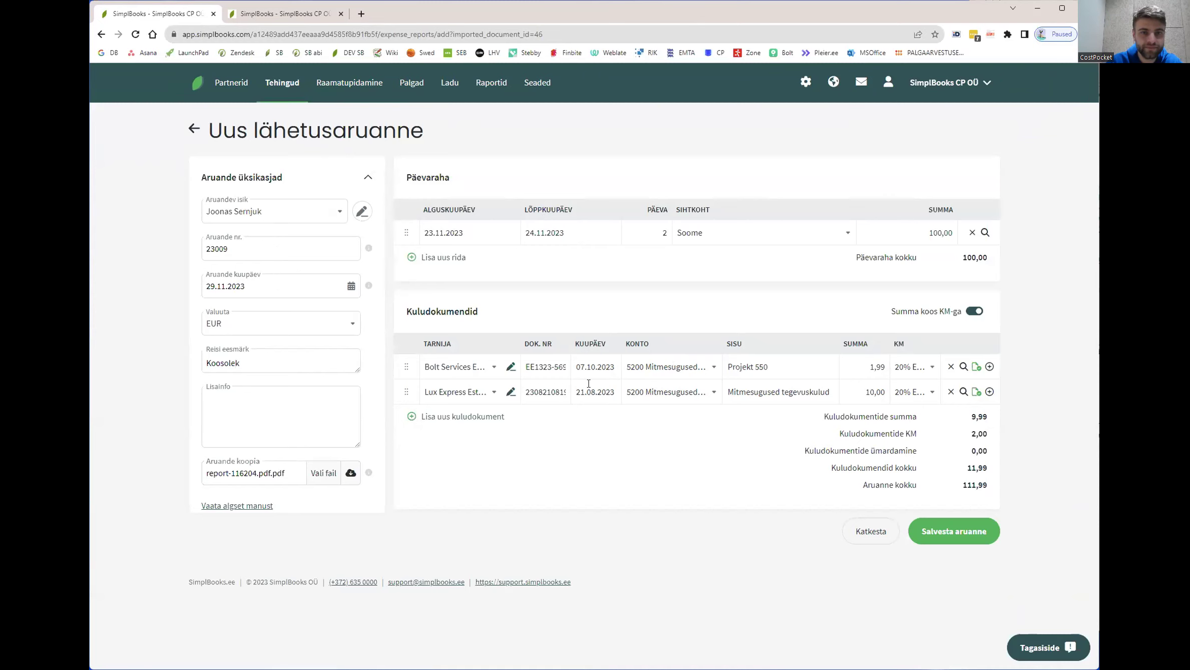
Step: Review the travel report's trip purpose and the daily rate and account details of the Soome per diem row
{"action": "left_click", "coordinate": [264, 363]}
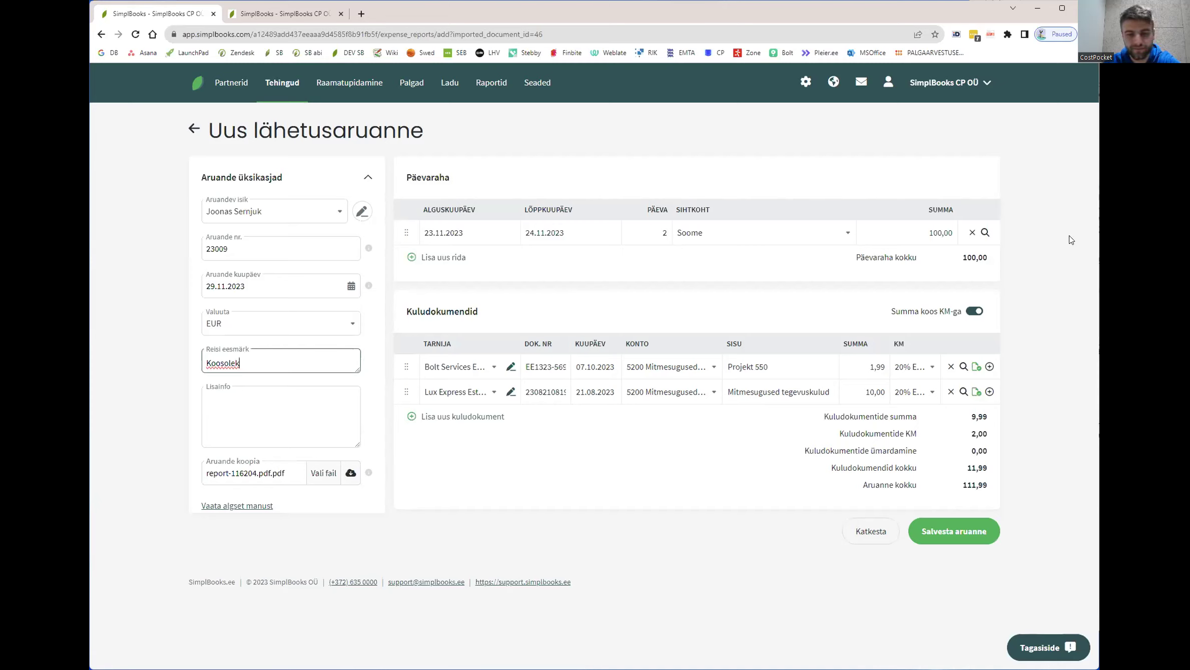
{"action": "left_click", "coordinate": [694, 264]}
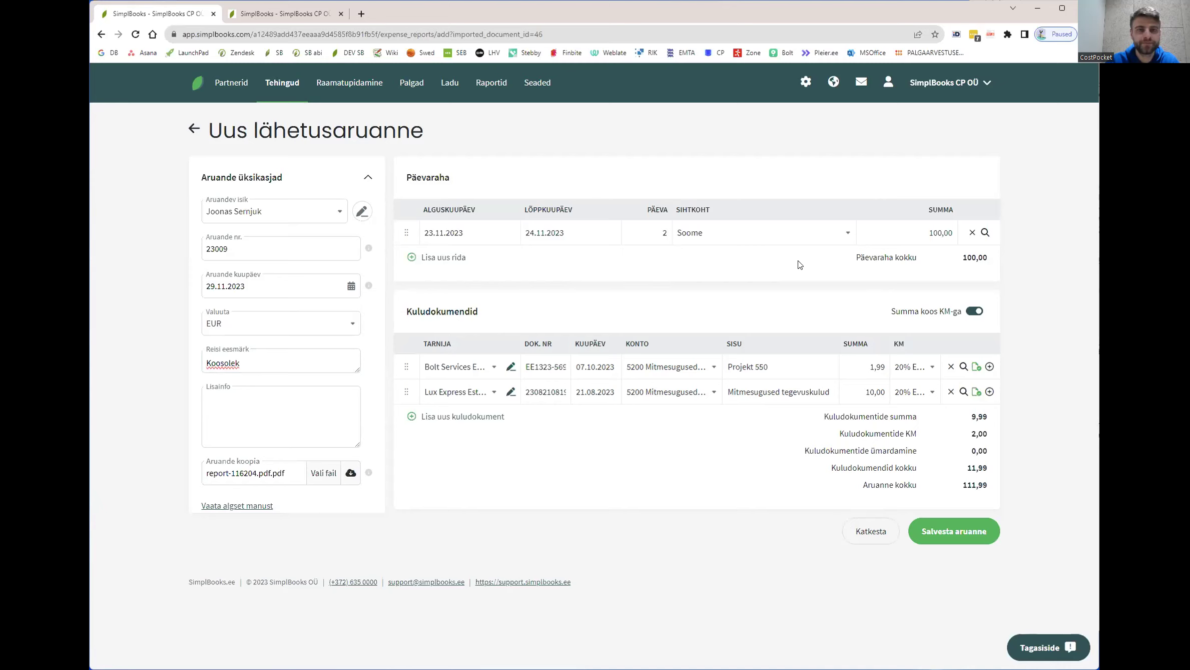
{"action": "left_click", "coordinate": [986, 234]}
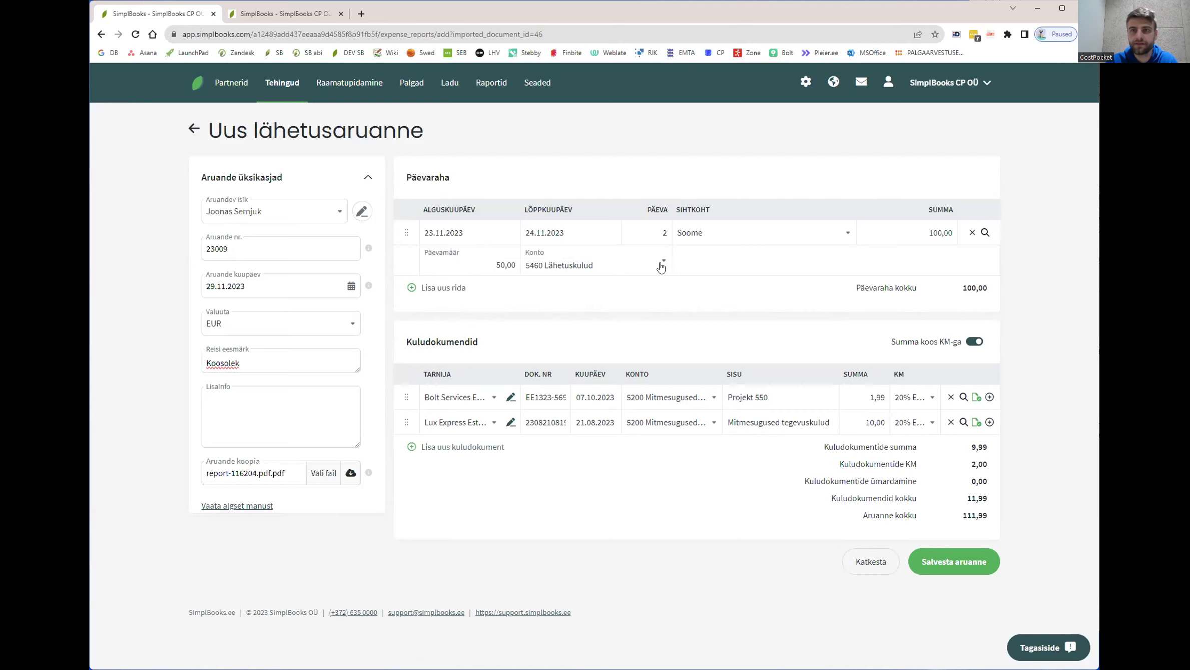
{"action": "left_click", "coordinate": [542, 97]}
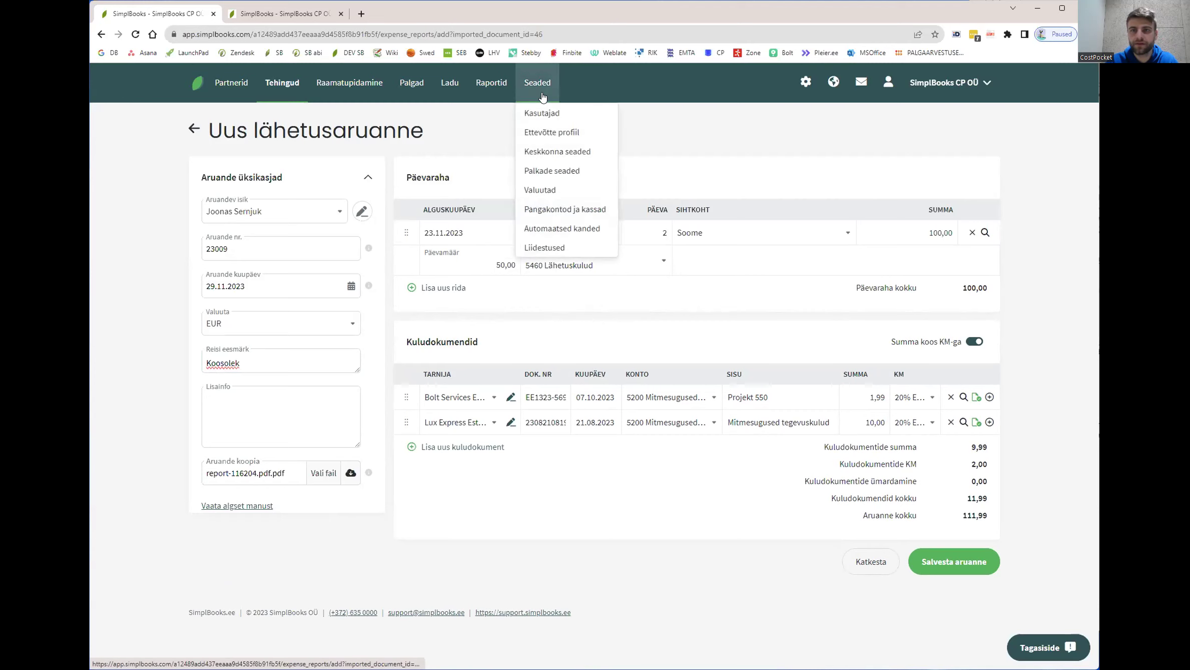
{"action": "left_click", "coordinate": [699, 303]}
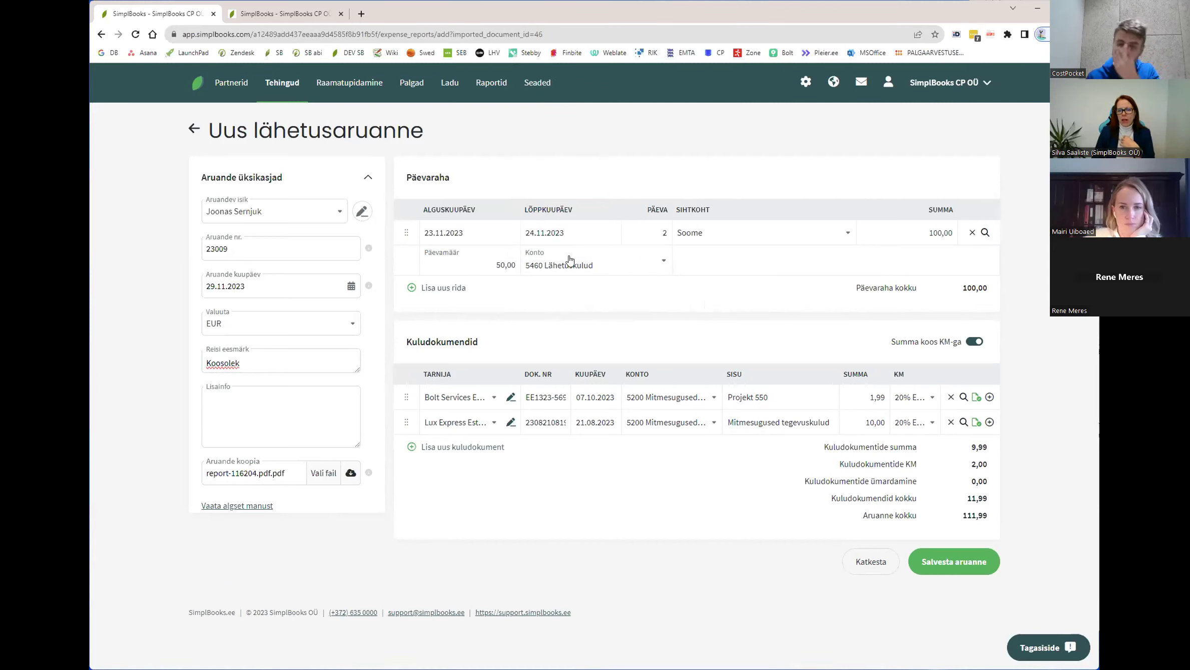
{"action": "left_click", "coordinate": [986, 232]}
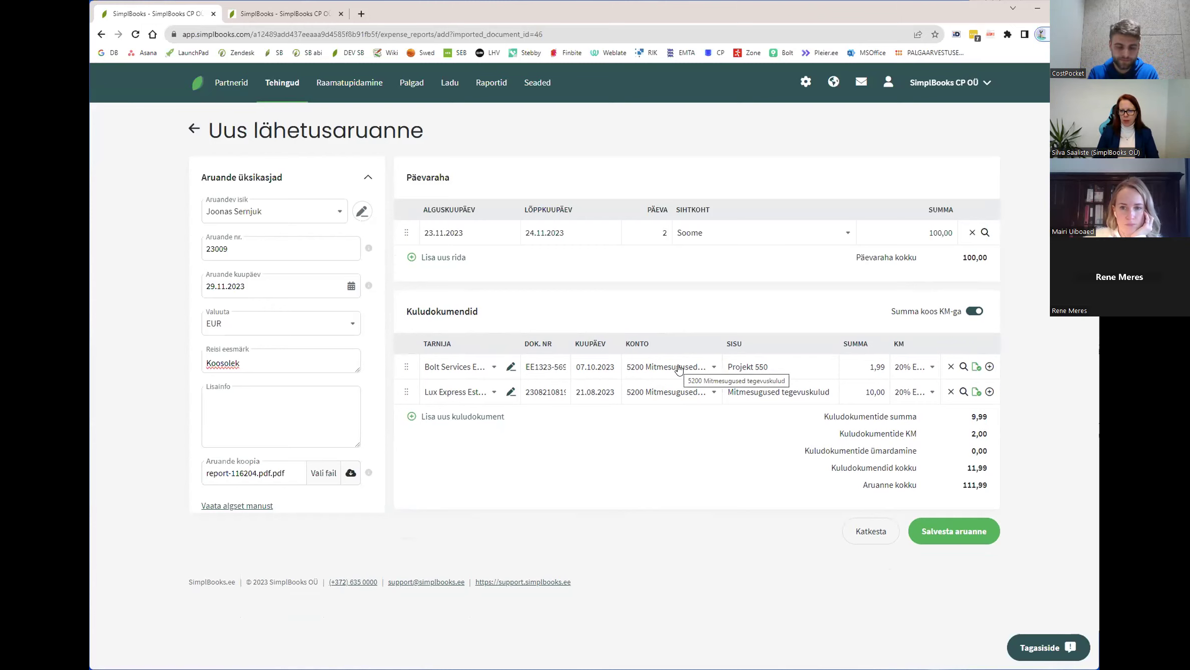
Step: Set the account of the Lux Express expense row to 5460 Lähetuskulud
{"action": "left_click", "coordinate": [647, 393]}
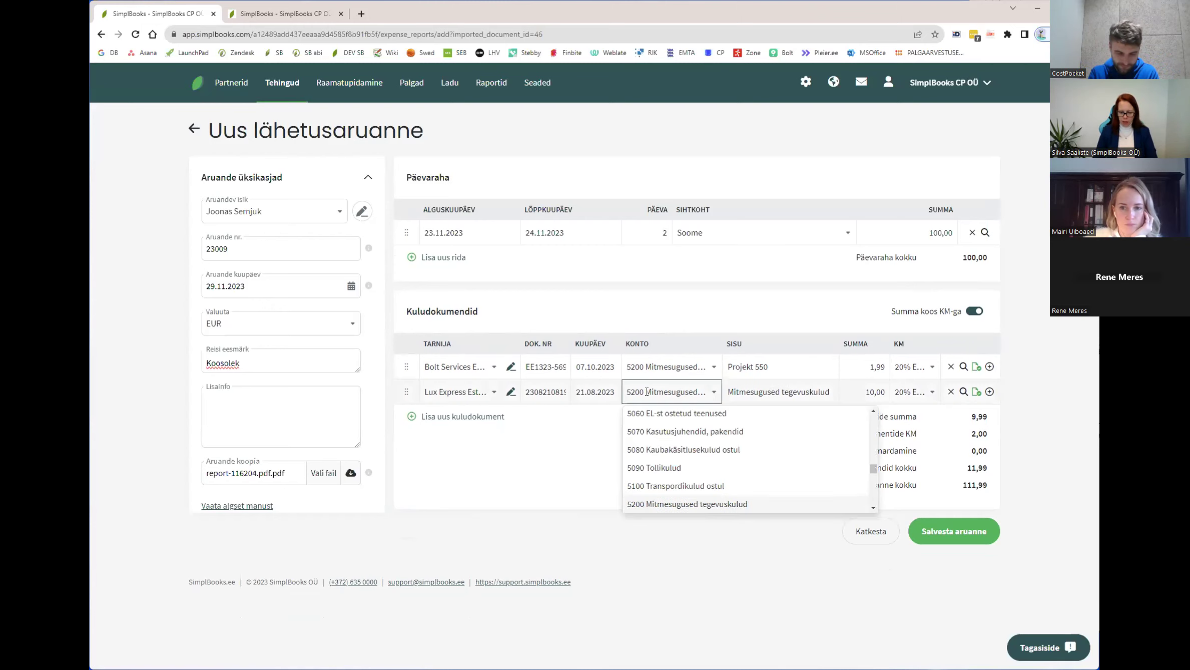
{"action": "type", "text": "lähe"}
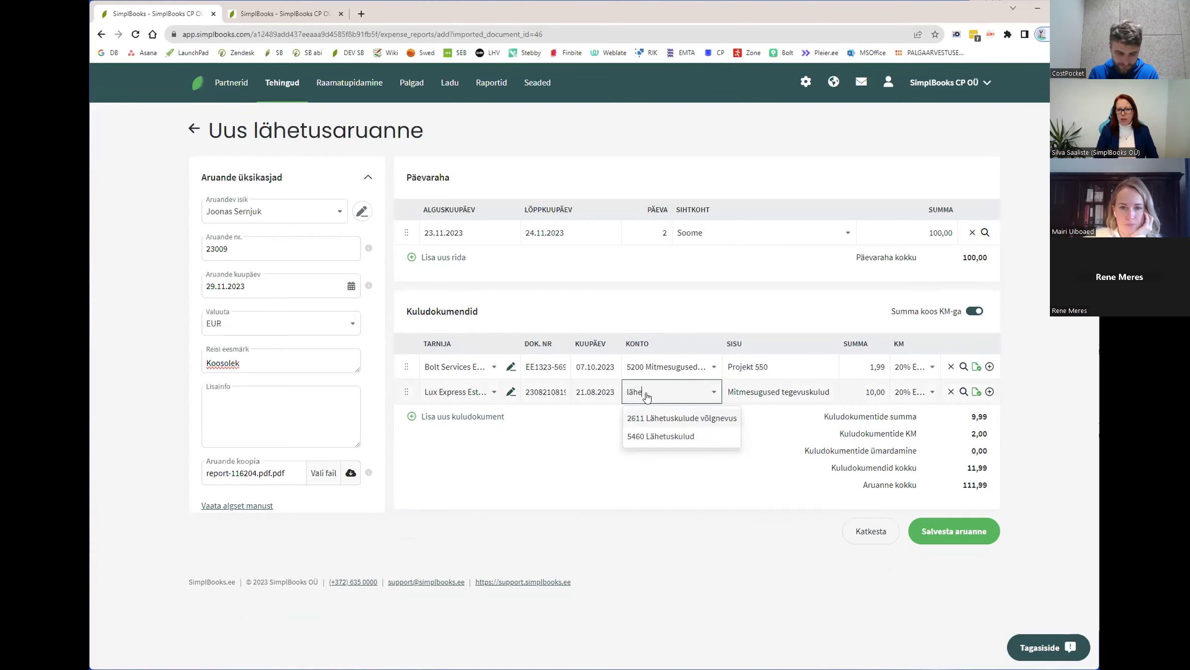
{"action": "left_click", "coordinate": [680, 437]}
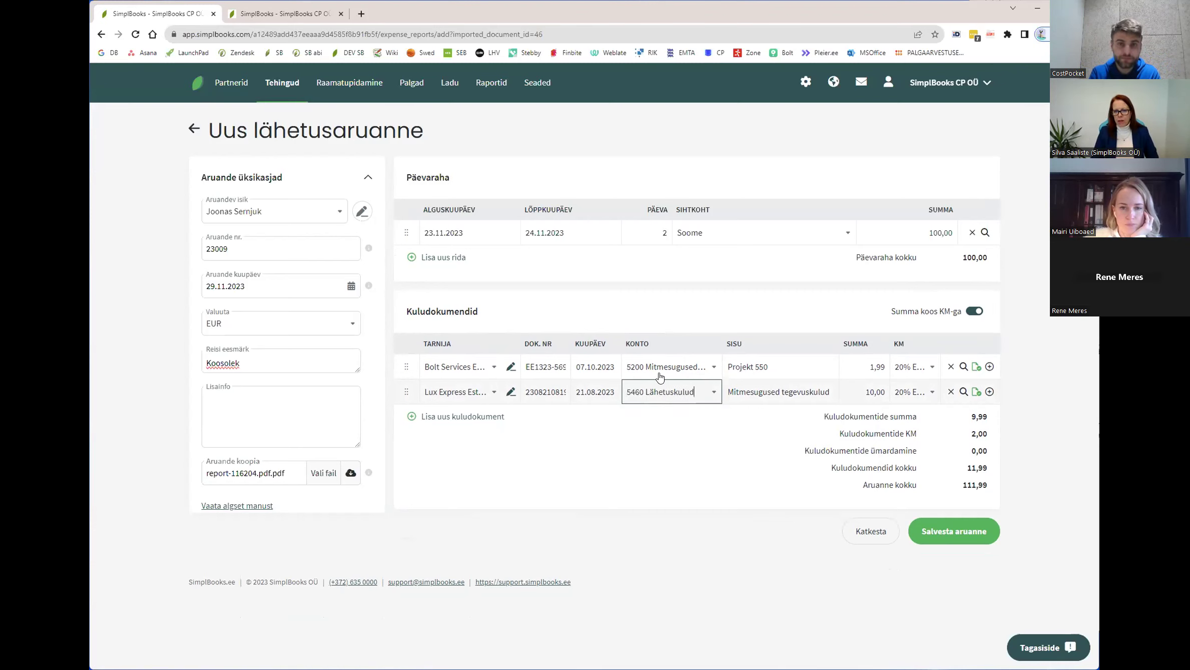
Step: Set the account of the Bolt Services expense row to 5460 Lähetuskulud and save the travel report
{"action": "left_click", "coordinate": [658, 365]}
{"action": "type", "text": "54"}
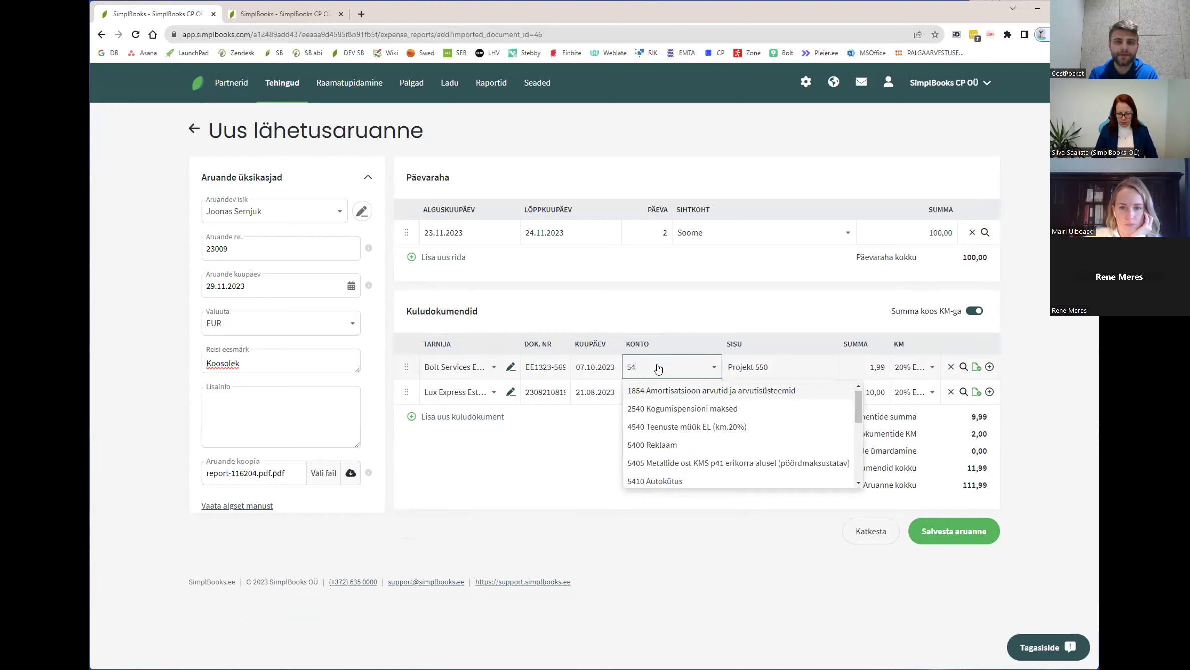
{"action": "key", "text": "BackSpace"}
{"action": "key", "text": "BackSpace"}
{"action": "type", "text": "läh"}
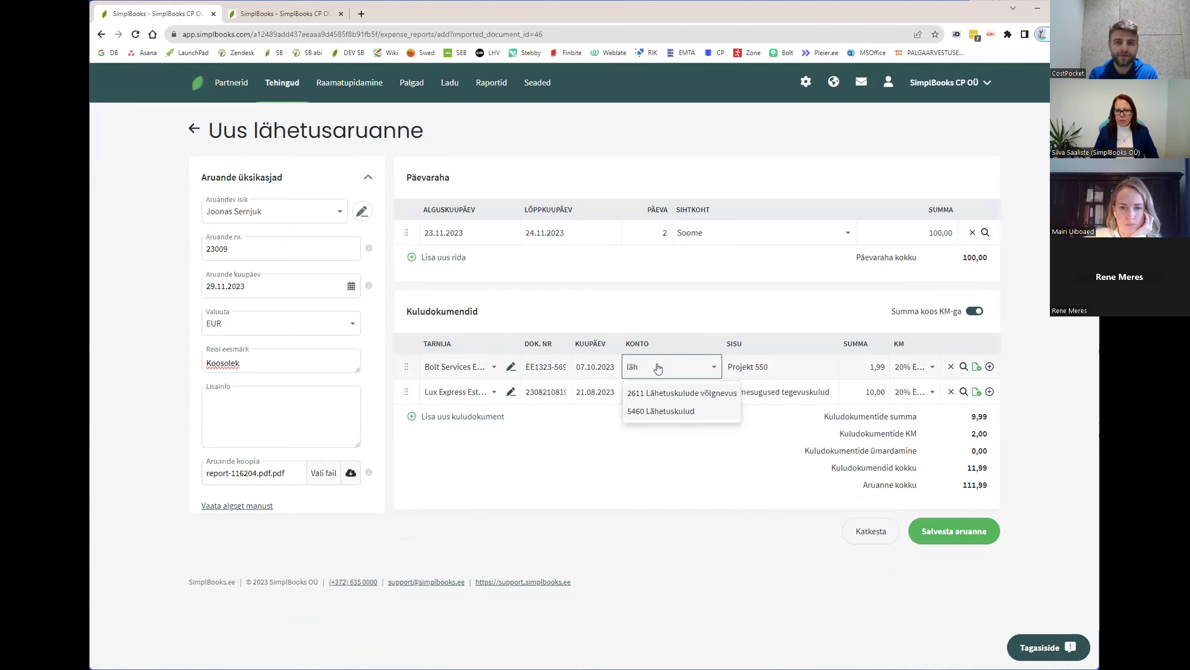
{"action": "left_click", "coordinate": [660, 411]}
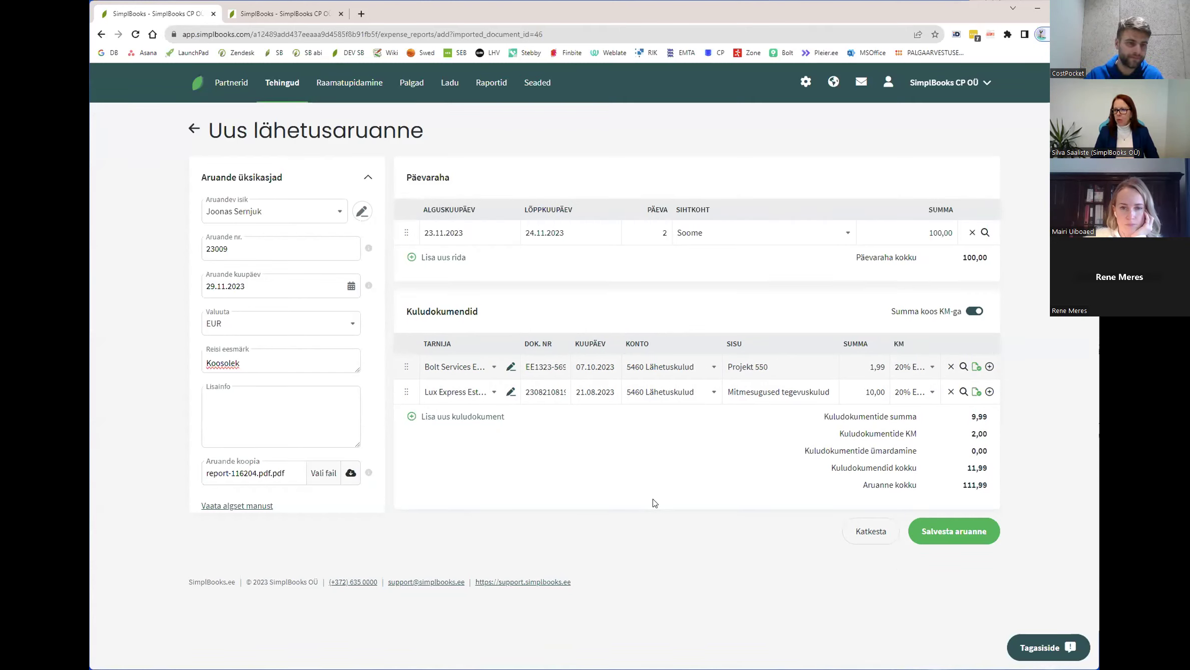
{"action": "left_click", "coordinate": [970, 531]}
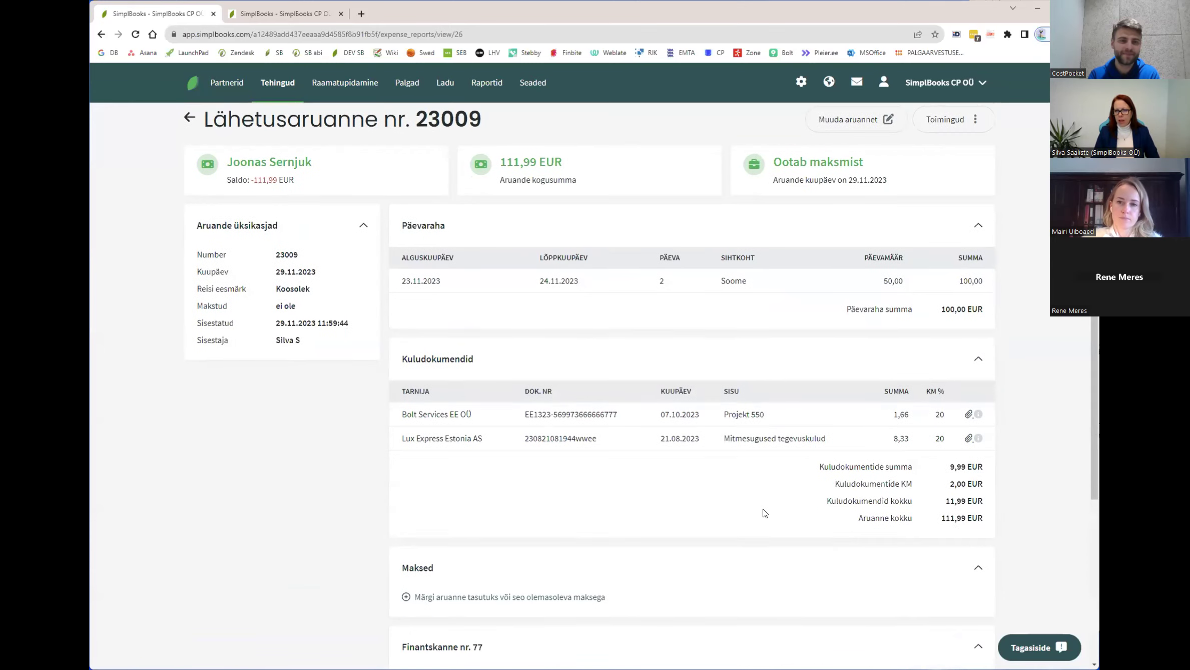
Step: View the saved travel report's PDF copy, then return to the report and examine its expense documents and financial entry
{"action": "left_click", "coordinate": [954, 123]}
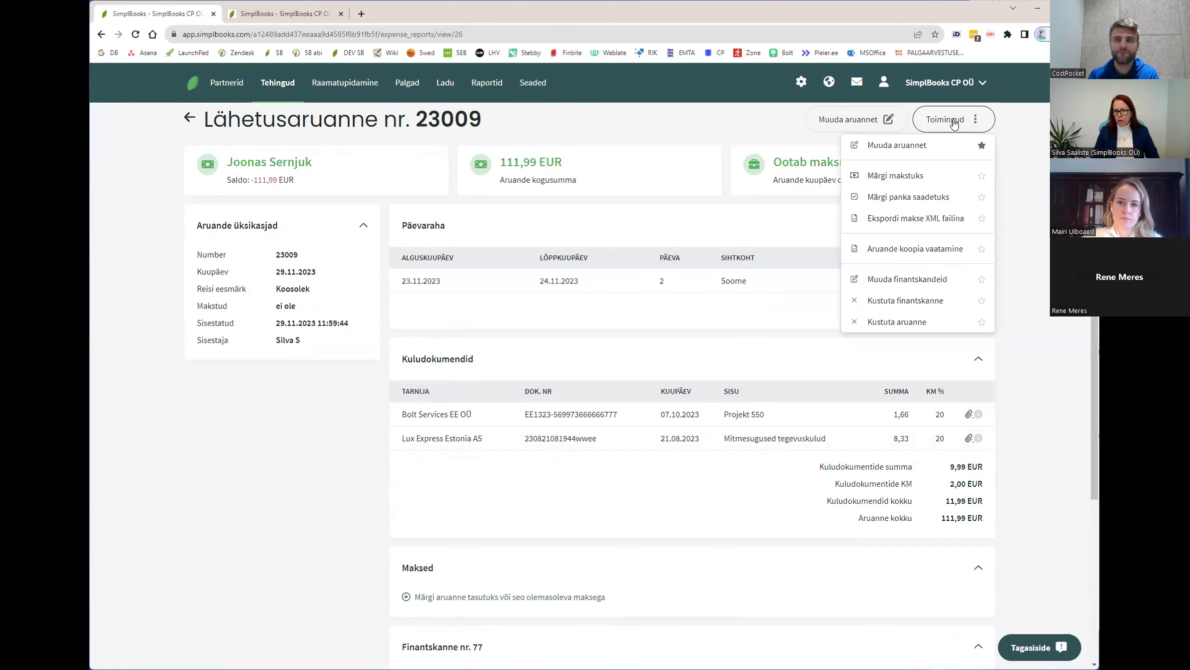
{"action": "left_click", "coordinate": [928, 248]}
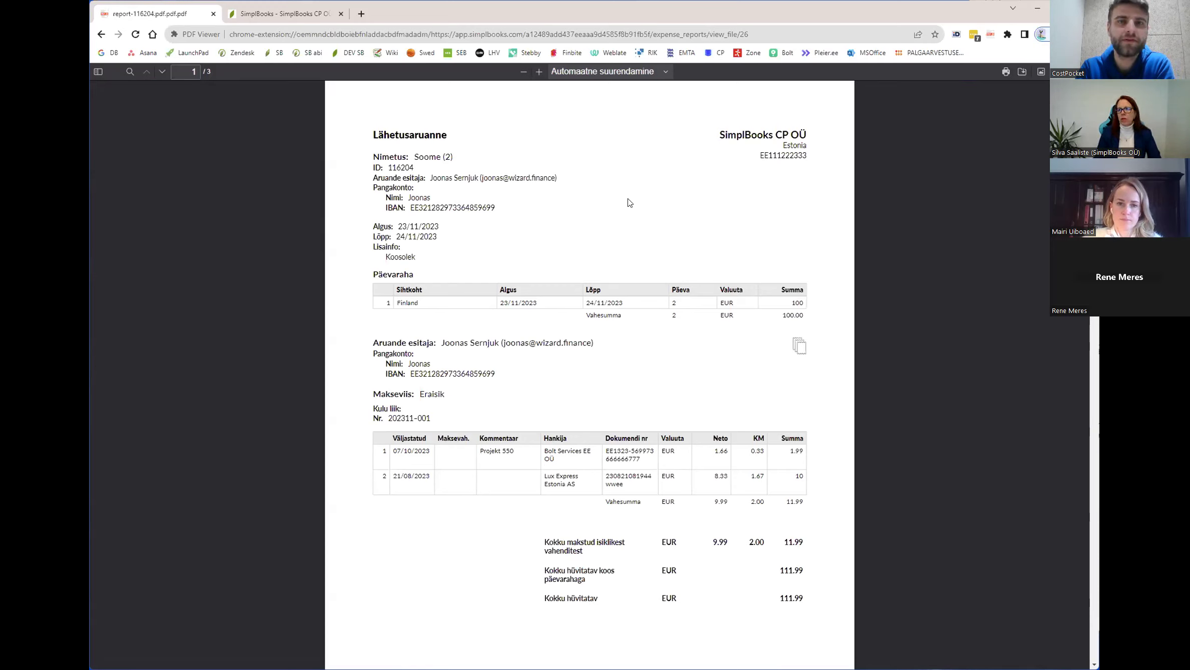
{"action": "left_click", "coordinate": [100, 35]}
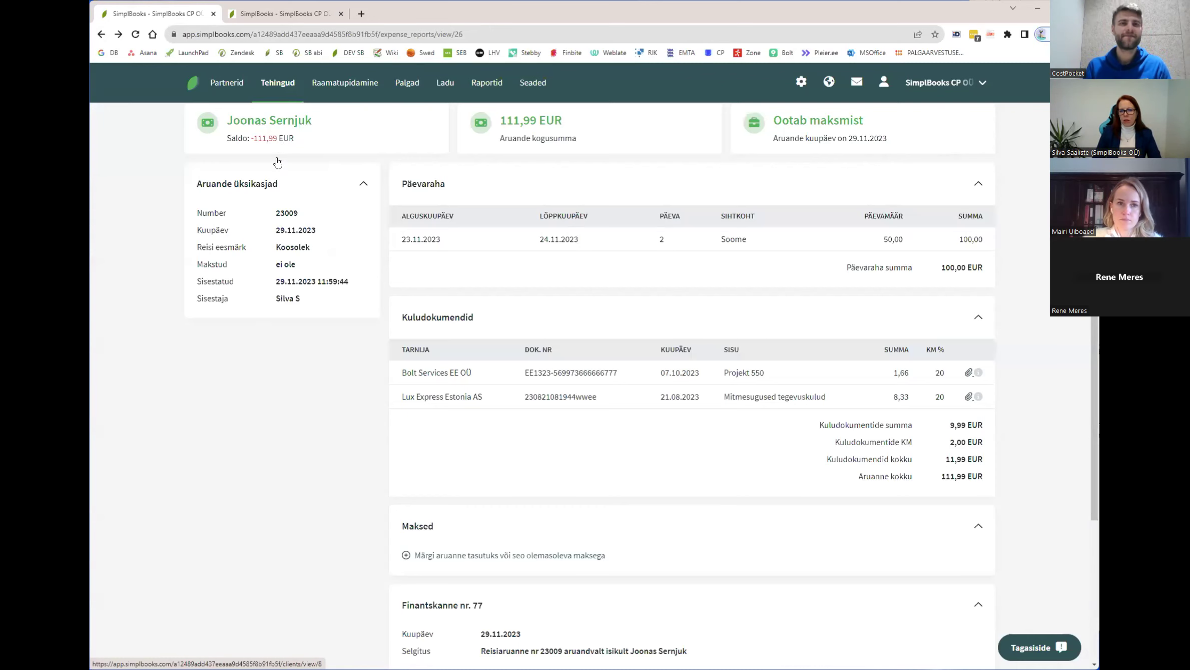
{"action": "scroll", "coordinate": [640, 469], "scroll_direction": "down", "scroll_amount": 2}
{"action": "scroll", "coordinate": [640, 469], "scroll_direction": "down", "scroll_amount": 3}
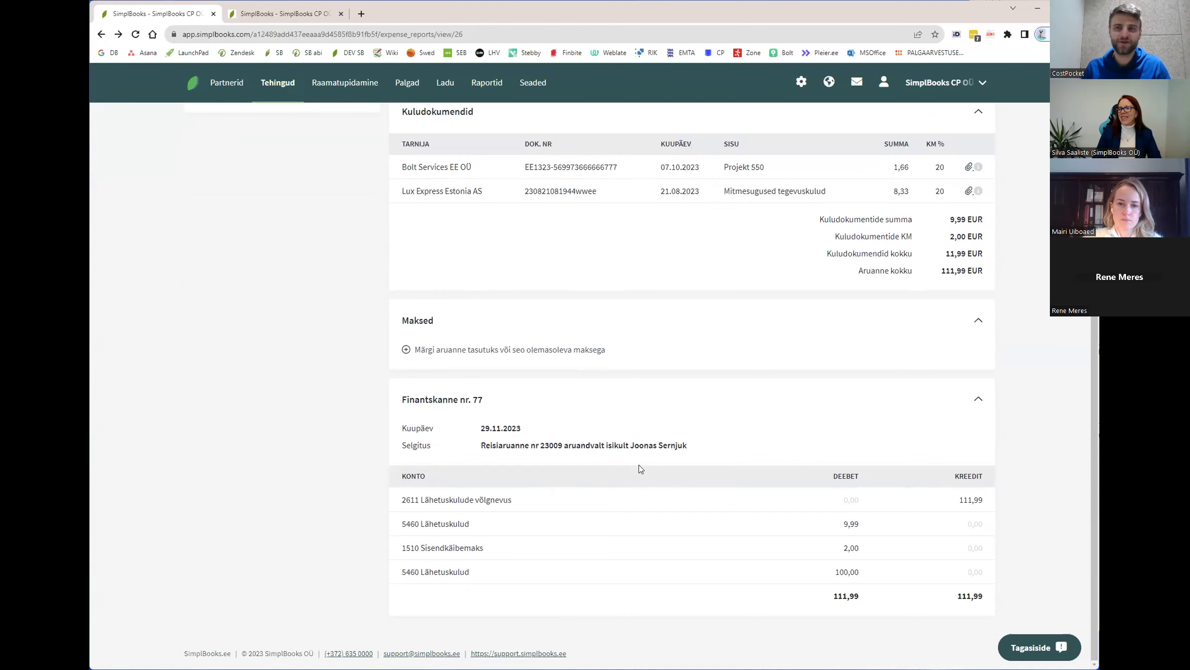
{"action": "scroll", "coordinate": [640, 468], "scroll_direction": "up", "scroll_amount": 1}
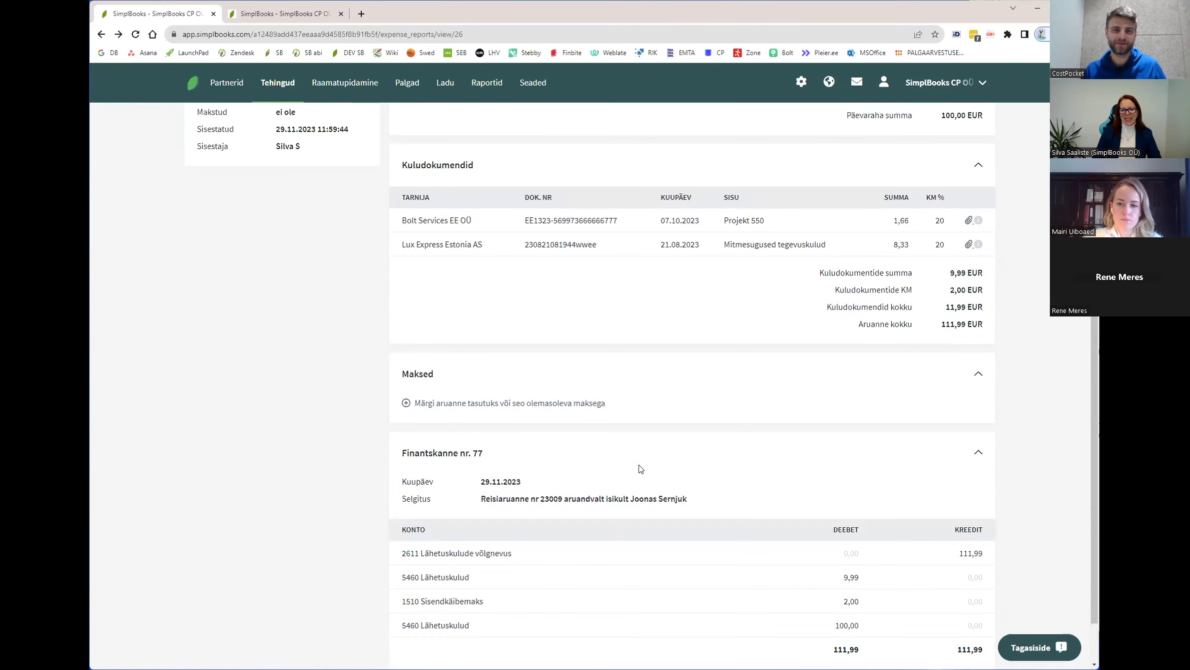
Step: Mark the Märgi makstuks action of the travel report as a favourite and look over the report
{"action": "scroll", "coordinate": [640, 468], "scroll_direction": "up", "scroll_amount": 4}
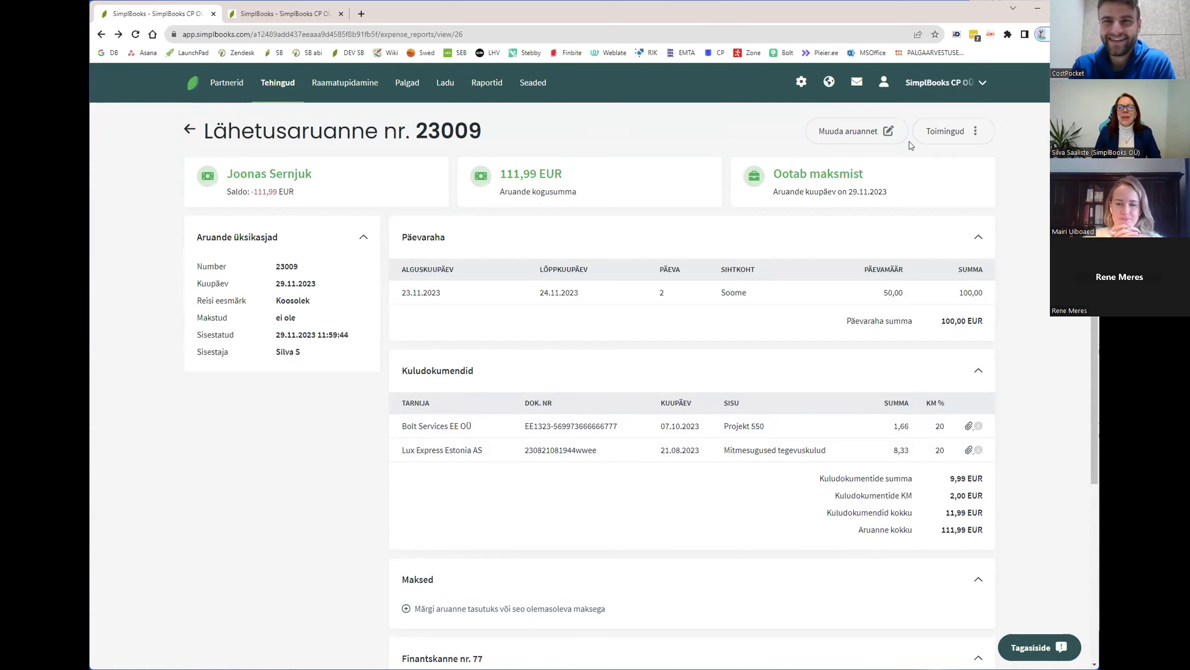
{"action": "left_click", "coordinate": [953, 134]}
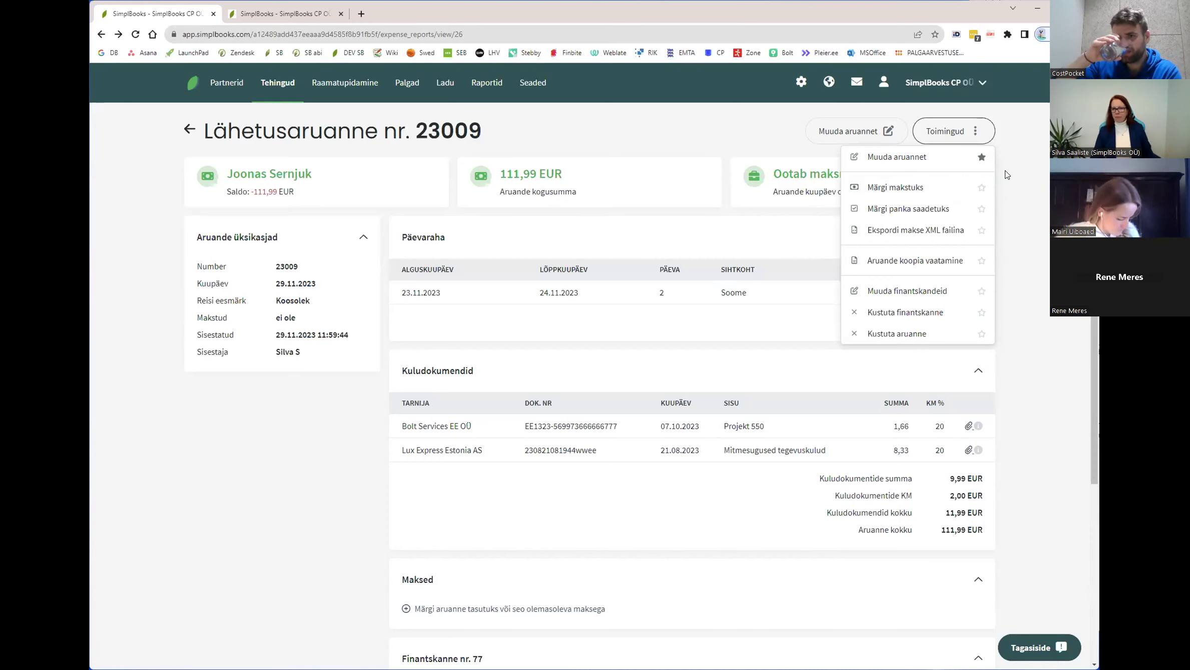
{"action": "left_click", "coordinate": [982, 190]}
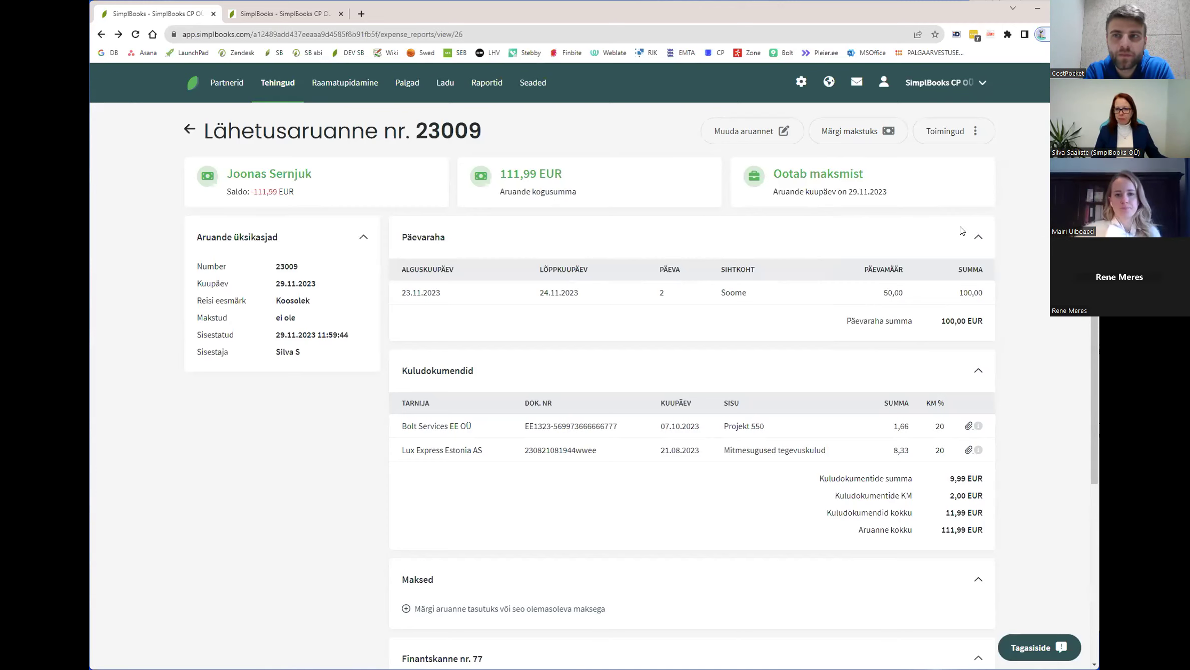
{"action": "scroll", "coordinate": [969, 229], "scroll_direction": "down", "scroll_amount": 5}
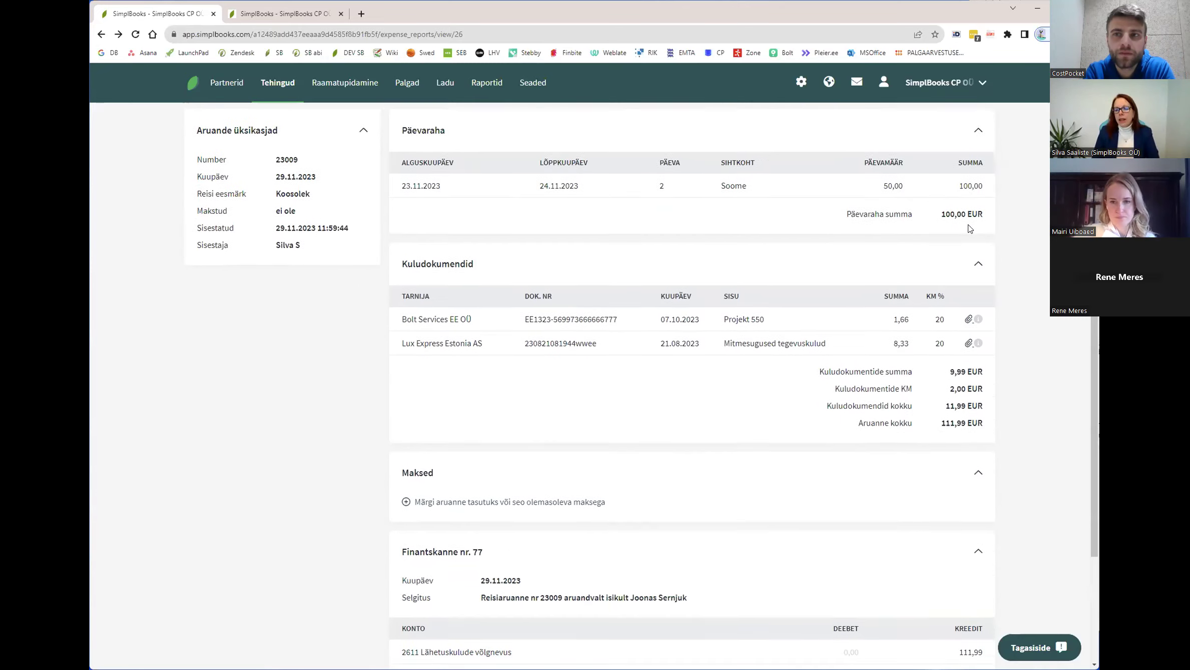
{"action": "scroll", "coordinate": [969, 229], "scroll_direction": "up", "scroll_amount": 5}
Step: Go from the company overview to the imported documents and open the CostPocket mileage log (Sõidupäevik) awaiting import
{"action": "left_click", "coordinate": [196, 95]}
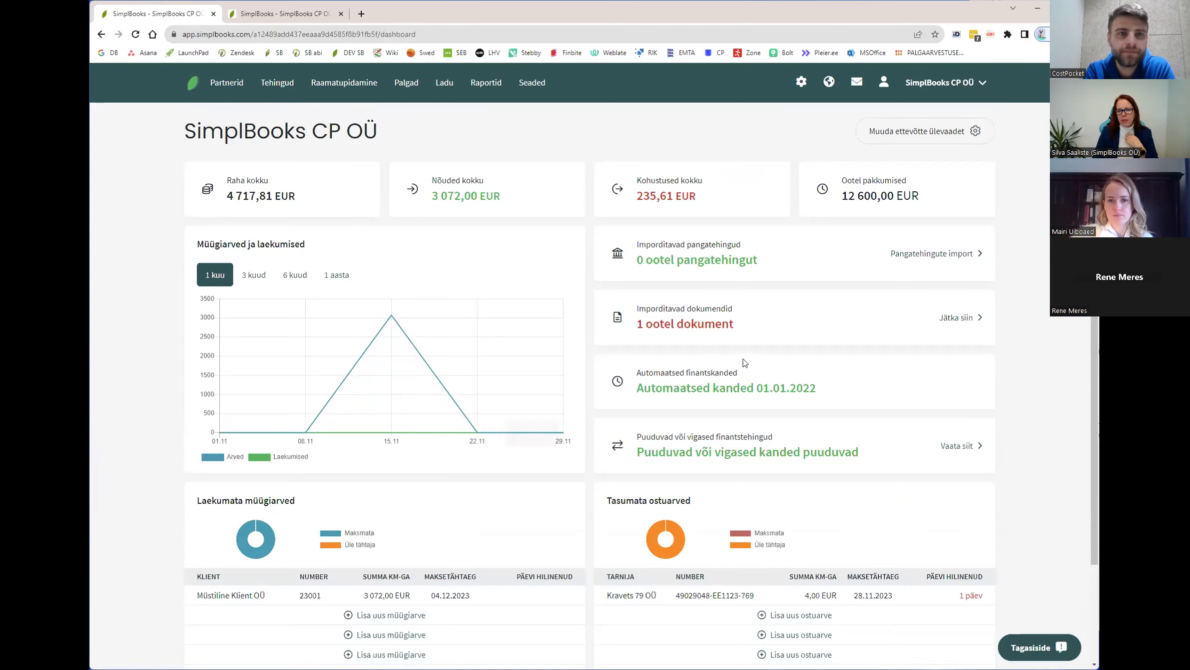
{"action": "left_click", "coordinate": [950, 318]}
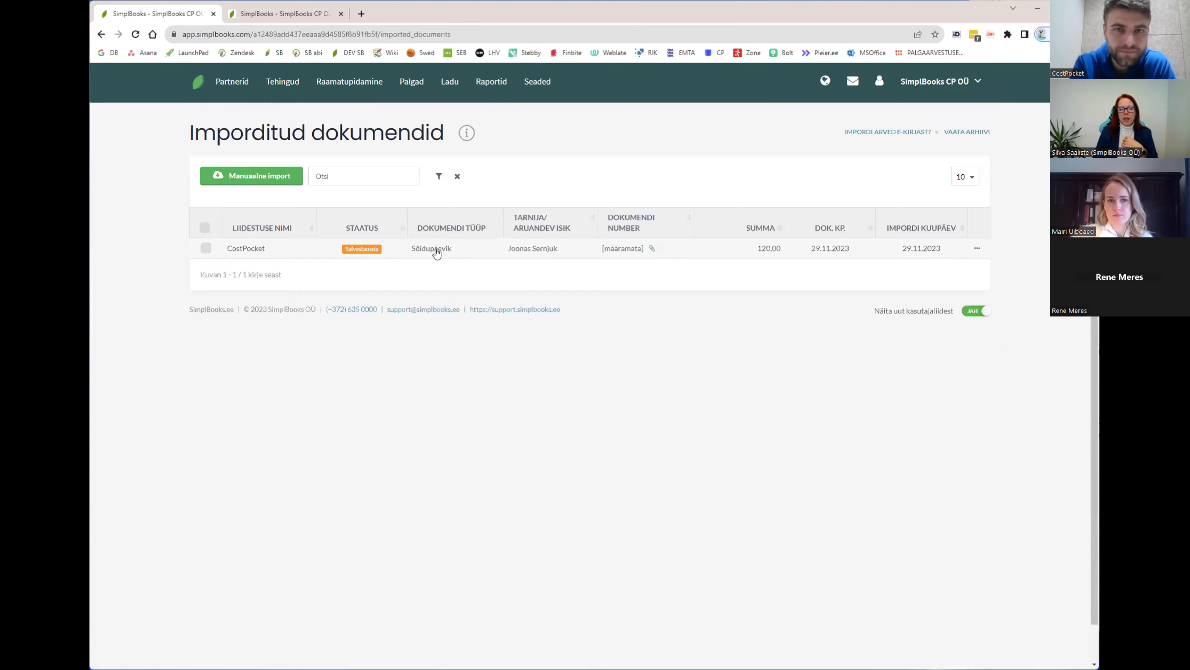
{"action": "left_click", "coordinate": [642, 254]}
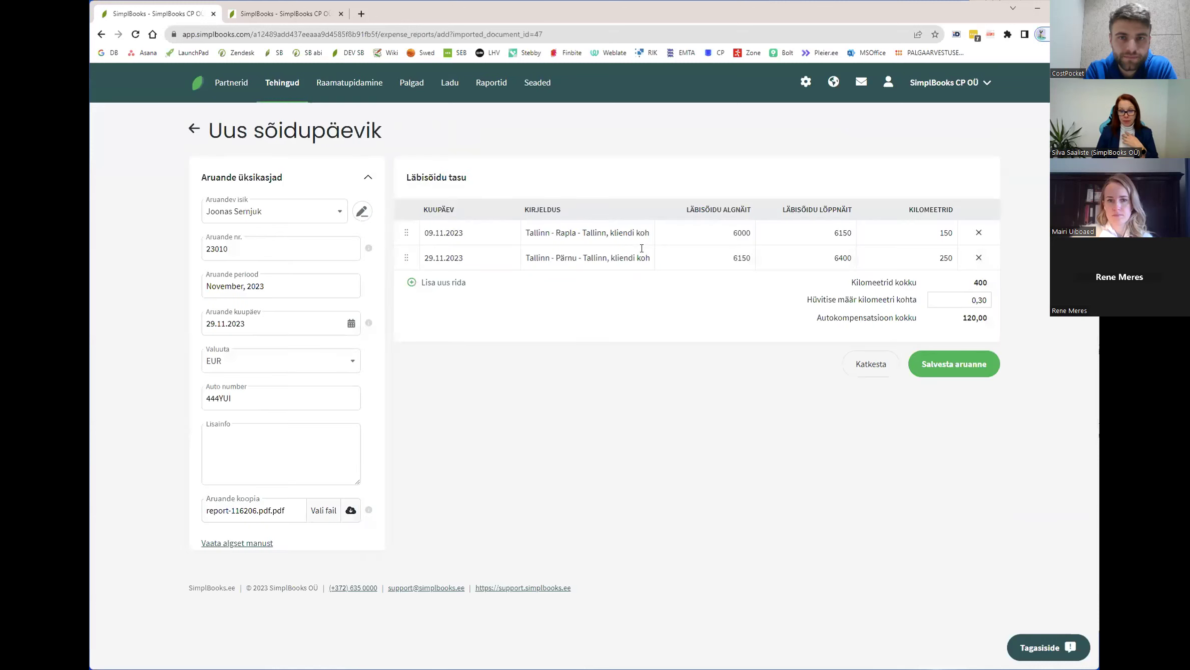
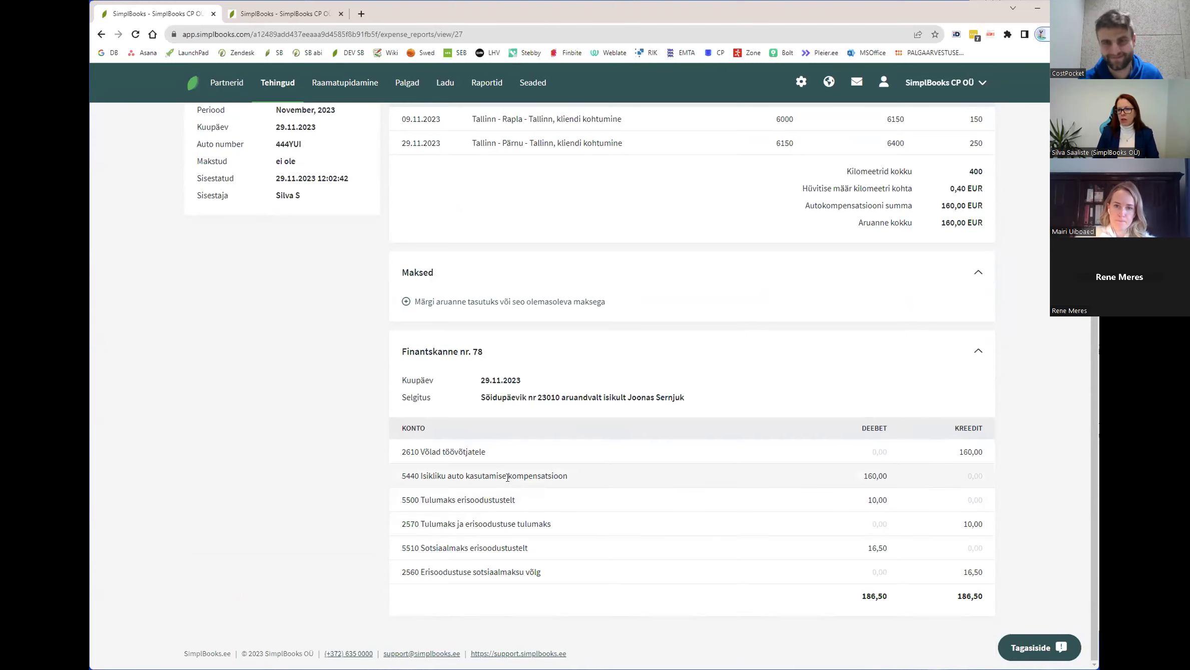
Step: Edit the saved mileage report, set its compensation rate per kilometre to 0,30 and save it
{"action": "scroll", "coordinate": [941, 476], "scroll_direction": "up", "scroll_amount": 5}
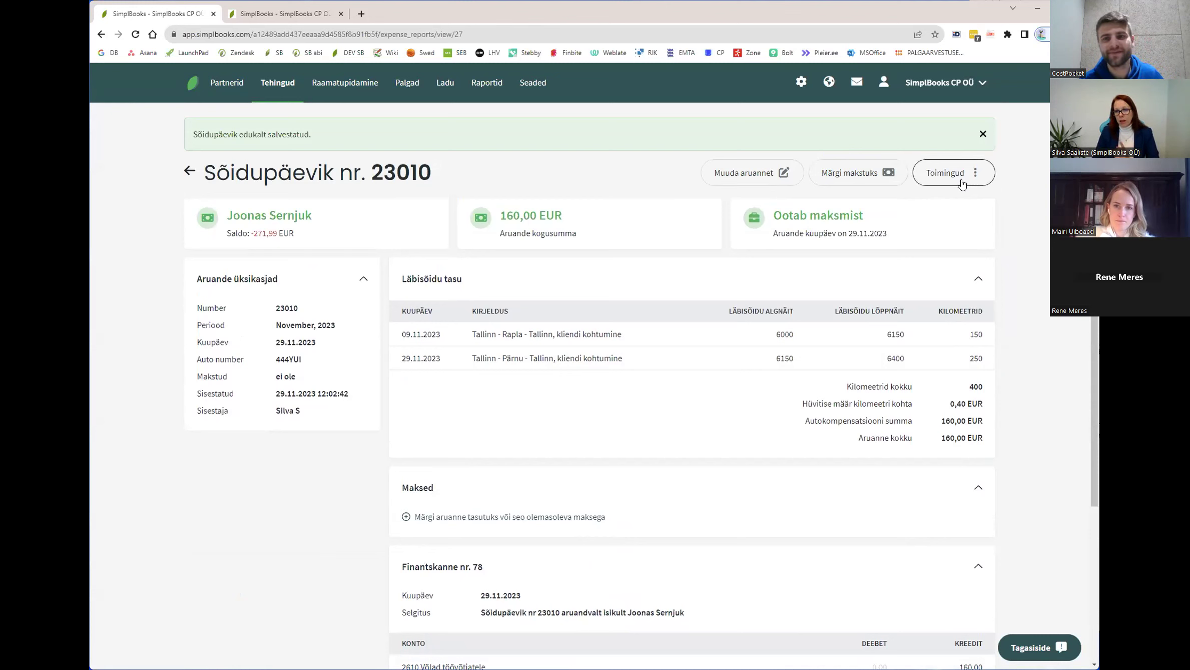
{"action": "left_click", "coordinate": [977, 176]}
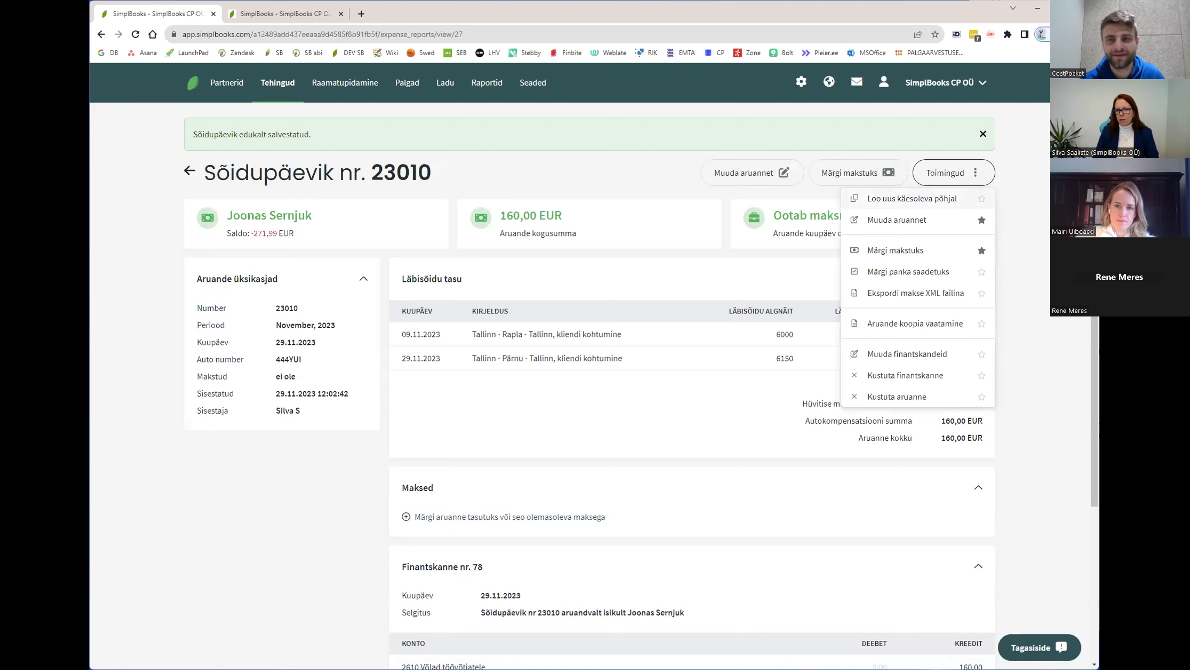
{"action": "left_click", "coordinate": [896, 220]}
{"action": "left_click", "coordinate": [980, 301]}
{"action": "key", "text": "BackSpace"}
{"action": "type", "text": "30"}
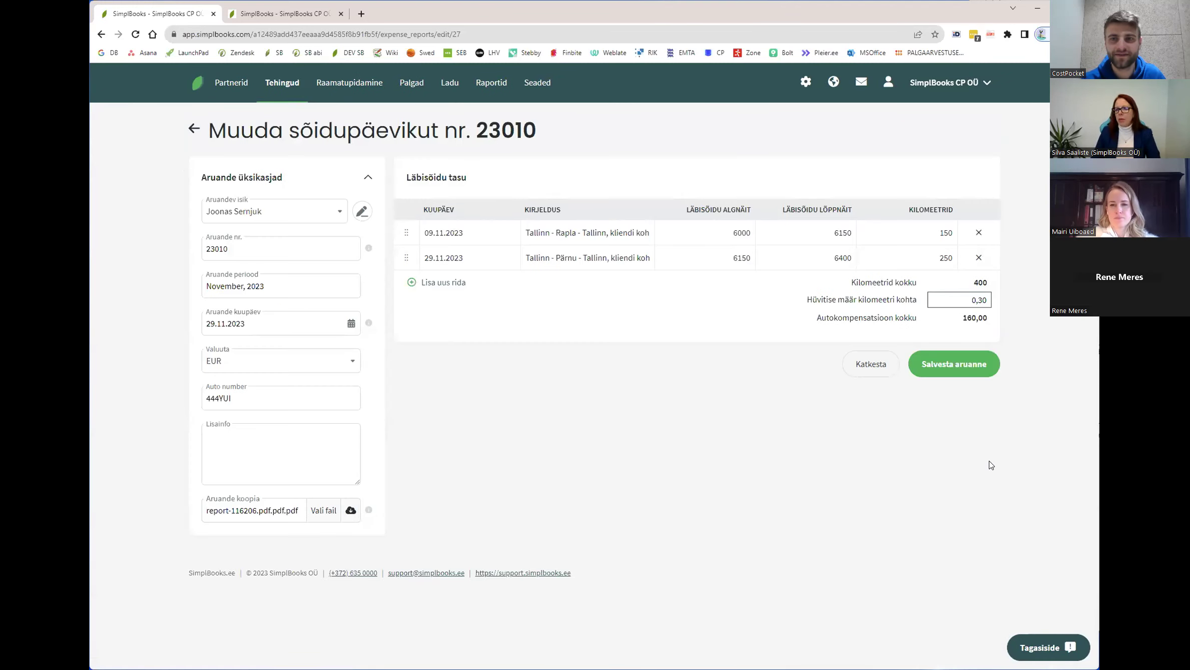
{"action": "left_click", "coordinate": [954, 364]}
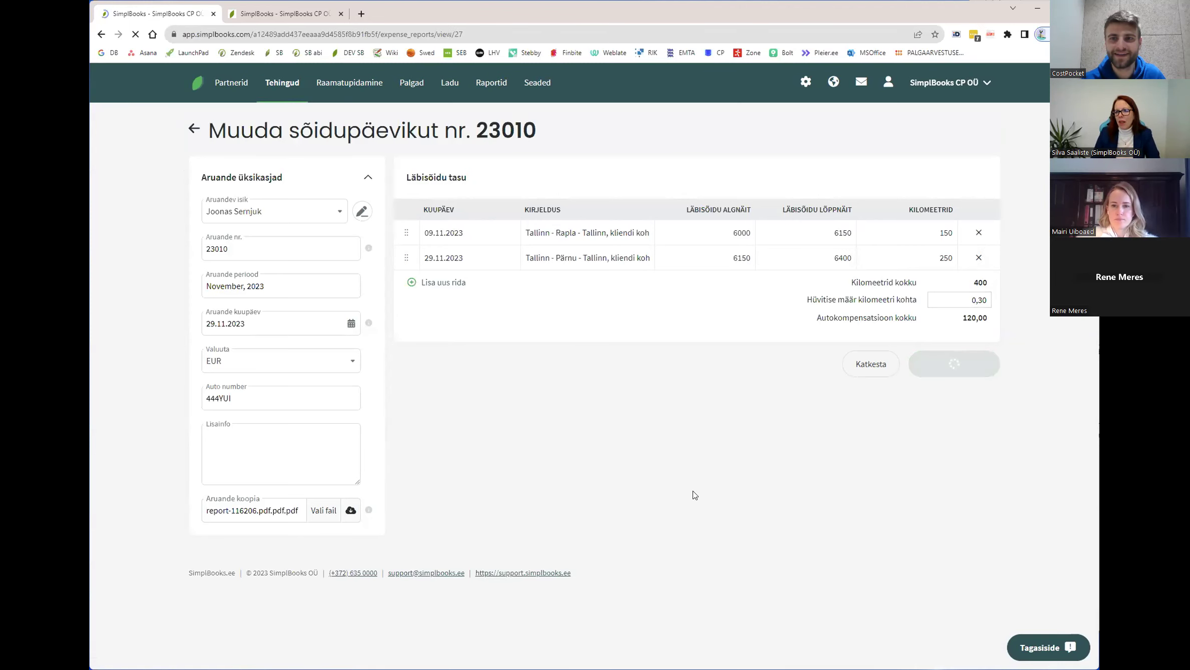
Step: Review the updated mileage report's compensation and financial entry, and view the reporting persons report (Aruandvad isikud)
{"action": "scroll", "coordinate": [708, 486], "scroll_direction": "down", "scroll_amount": 2}
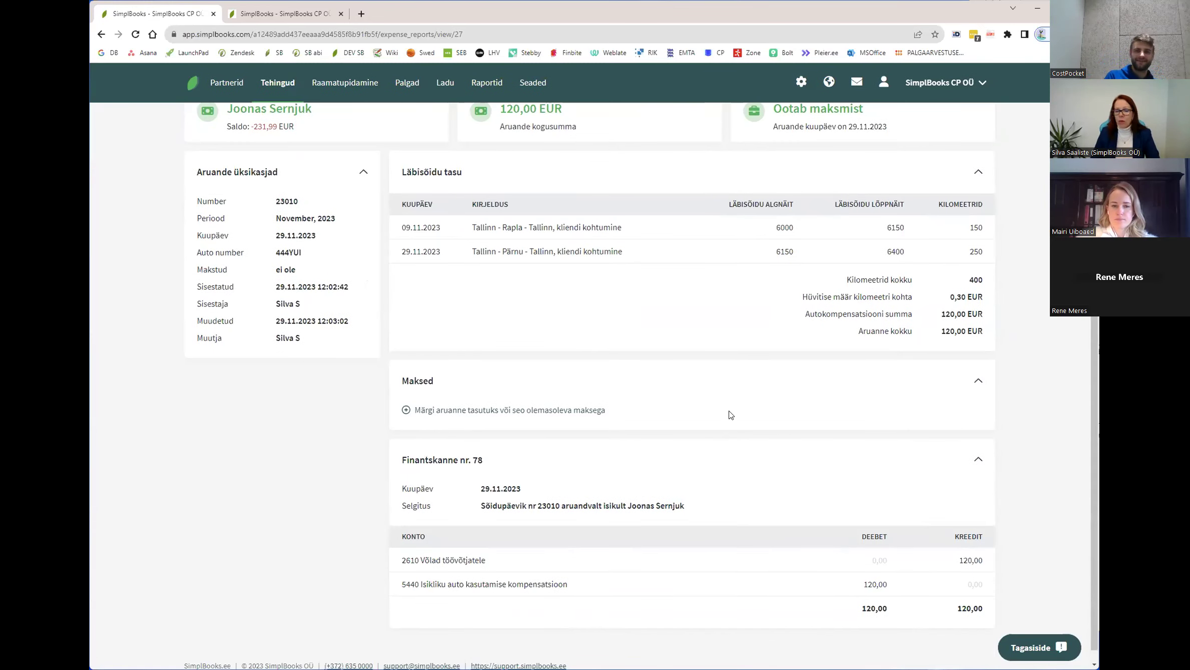
{"action": "scroll", "coordinate": [746, 426], "scroll_direction": "down", "scroll_amount": 1}
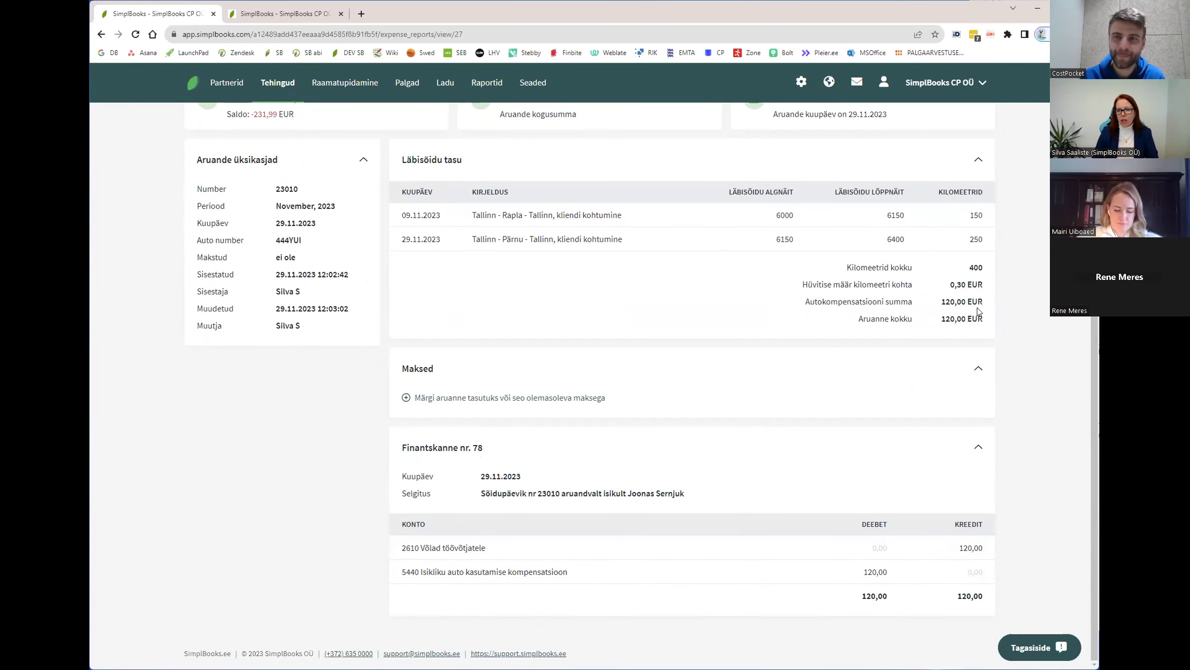
{"action": "scroll", "coordinate": [974, 303], "scroll_direction": "up", "scroll_amount": 3}
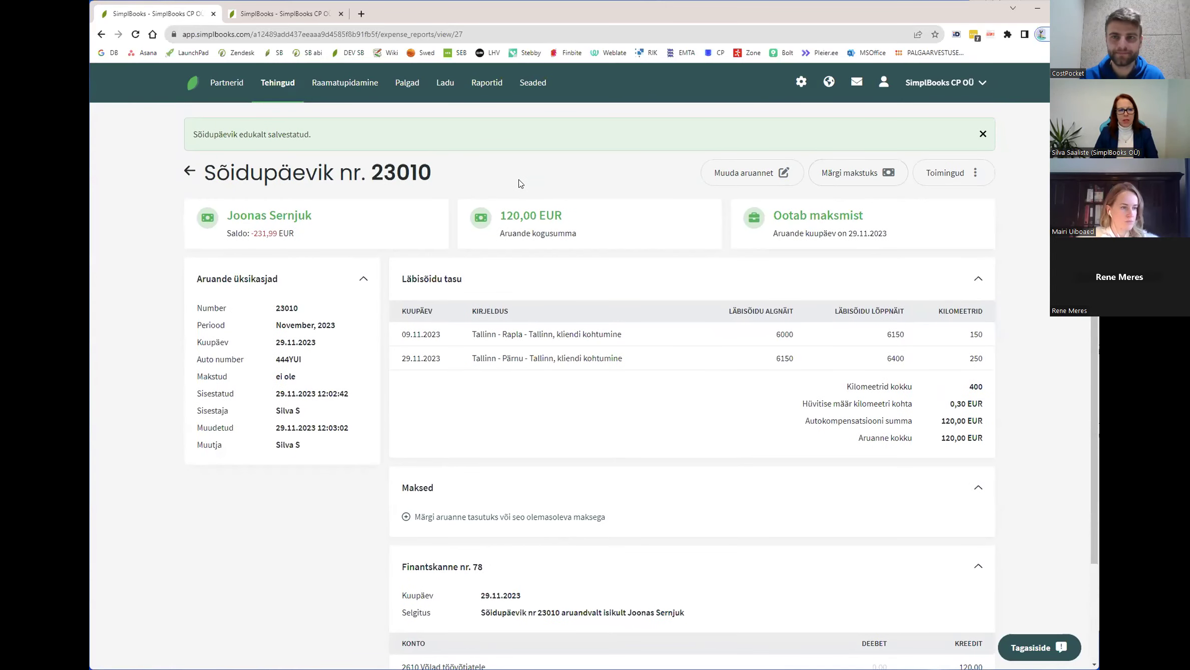
{"action": "mouse_move", "coordinate": [487, 85]}
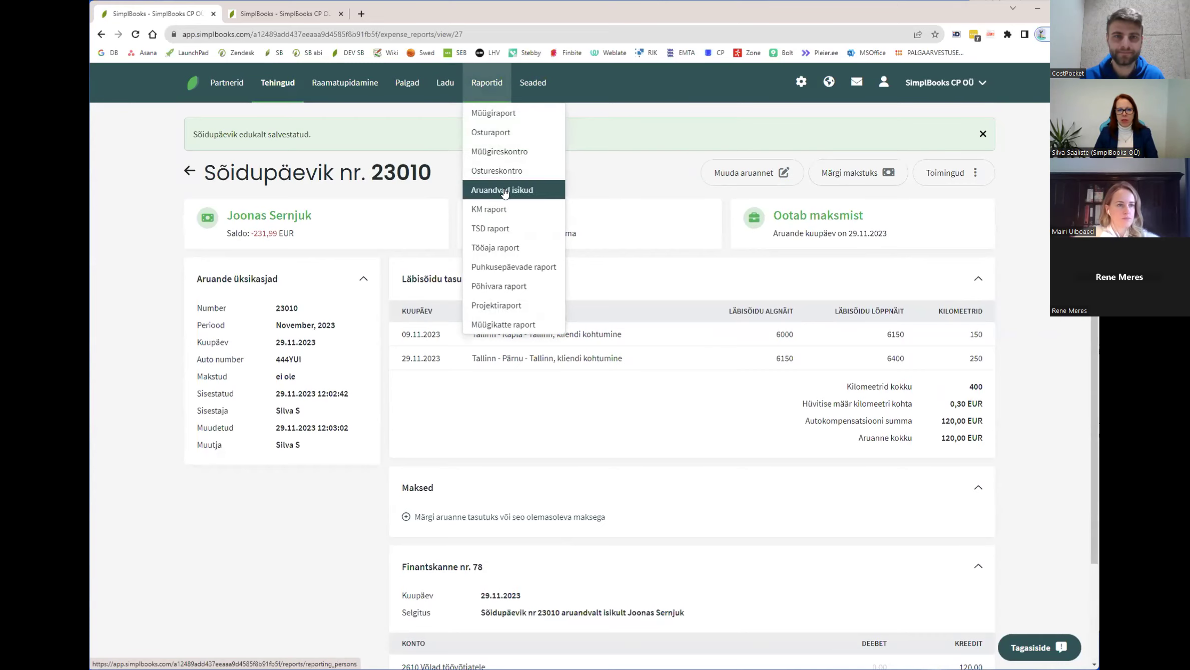
{"action": "left_click", "coordinate": [505, 193]}
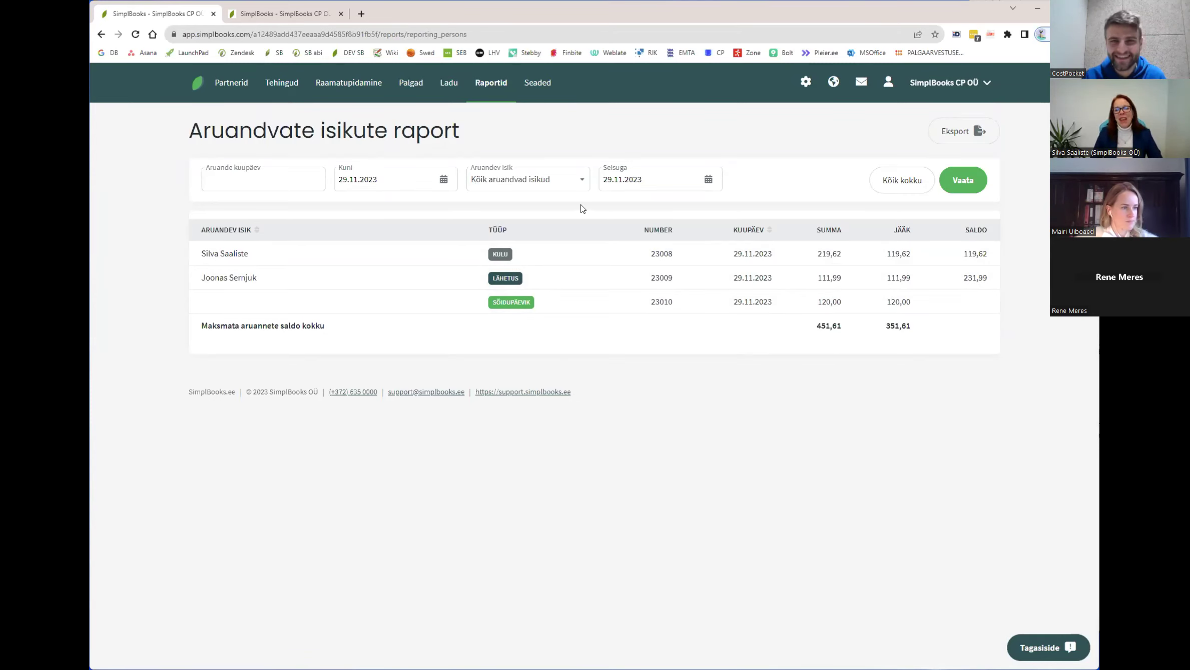
Step: Return to the company overview, open the Kulu- ja lähetusaruanded list and start adding a new report
{"action": "left_click", "coordinate": [239, 94]}
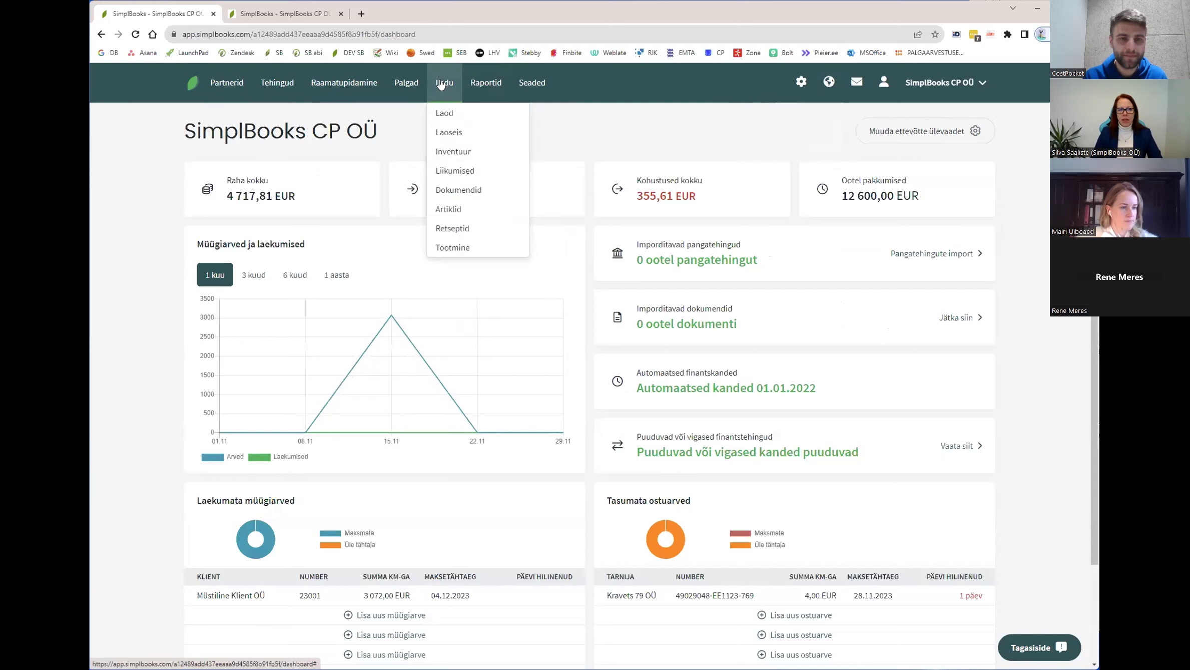
{"action": "mouse_move", "coordinate": [367, 88]}
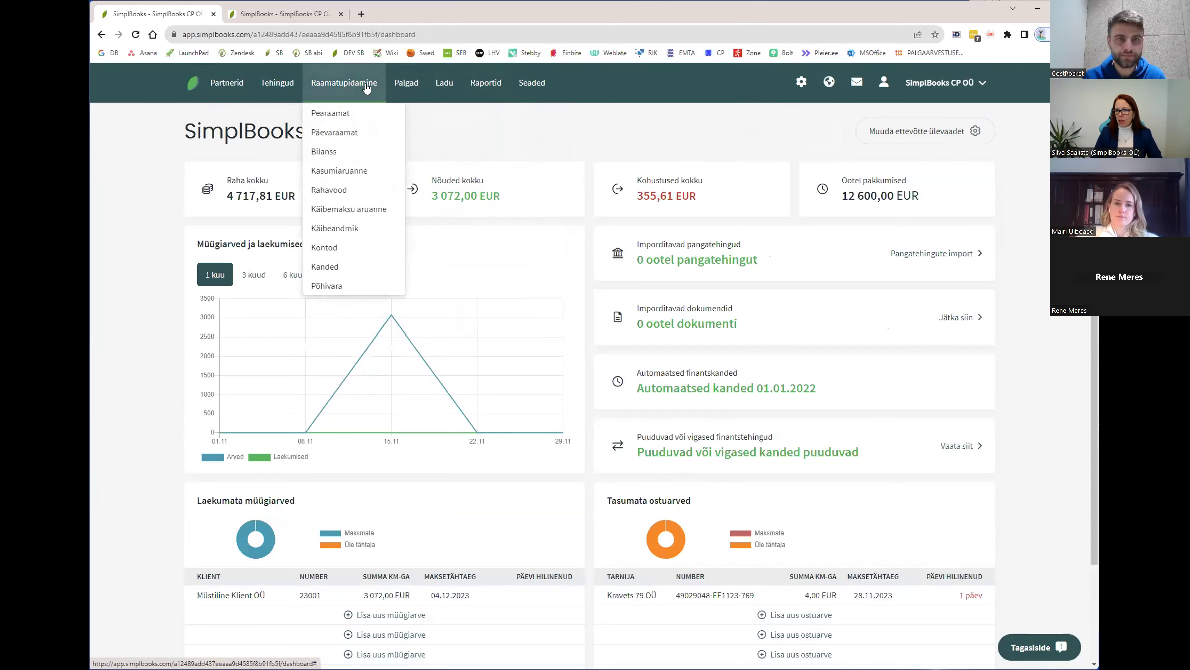
{"action": "mouse_move", "coordinate": [289, 86]}
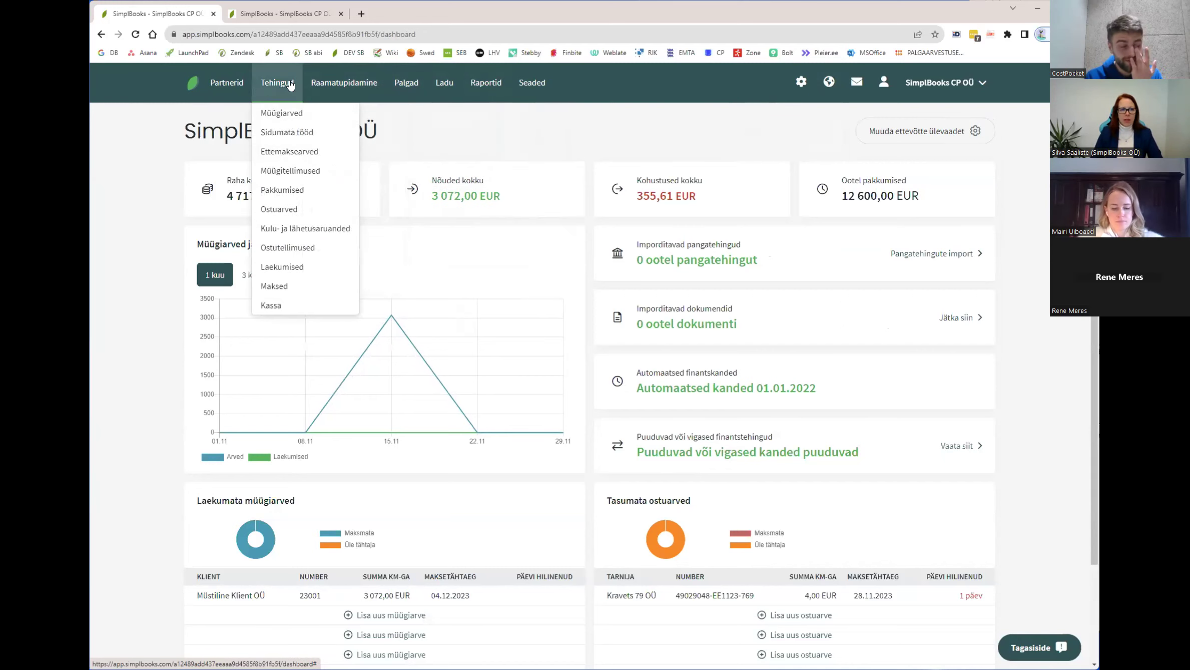
{"action": "left_click", "coordinate": [307, 230]}
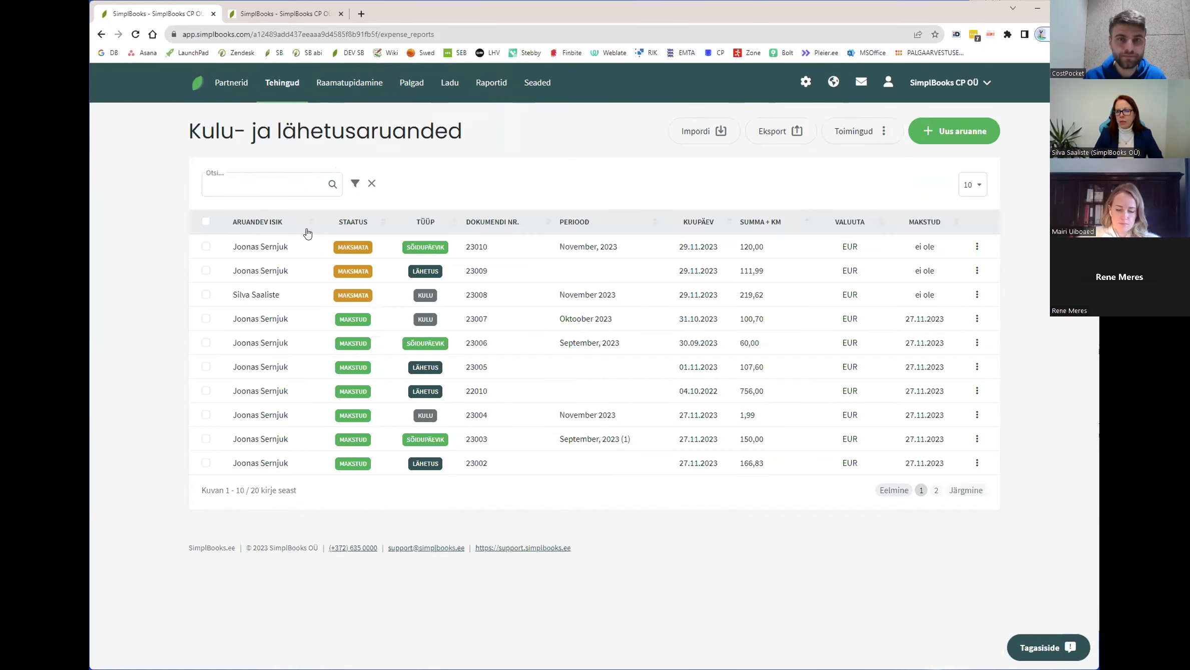
{"action": "left_click", "coordinate": [941, 133]}
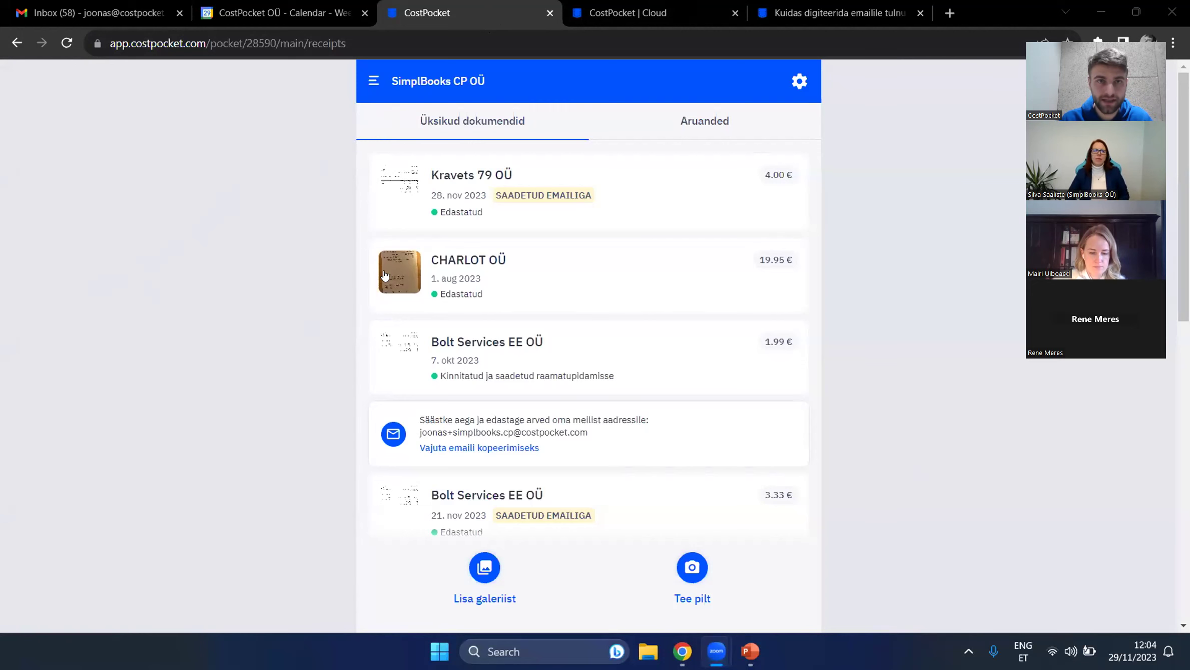
Step: Glance at the CostPocket Cloud document list, return to the CostPocket web app and open its Kinnitusring settings under Muud teenused
{"action": "left_click", "coordinate": [616, 11]}
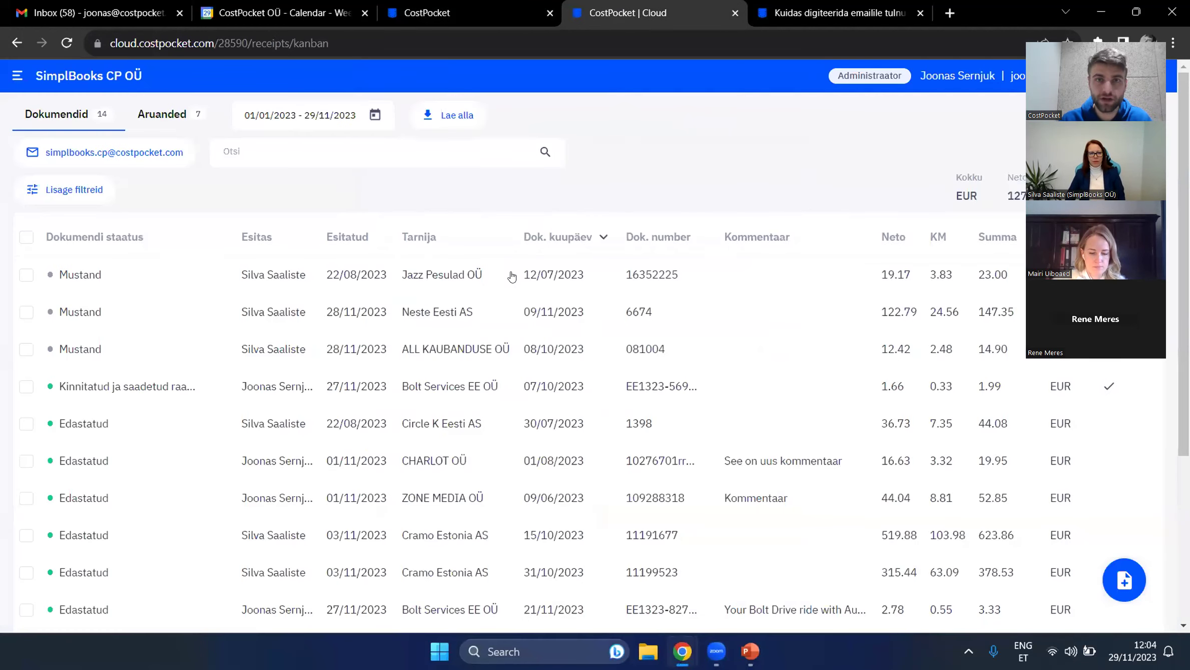
{"action": "left_click", "coordinate": [411, 11]}
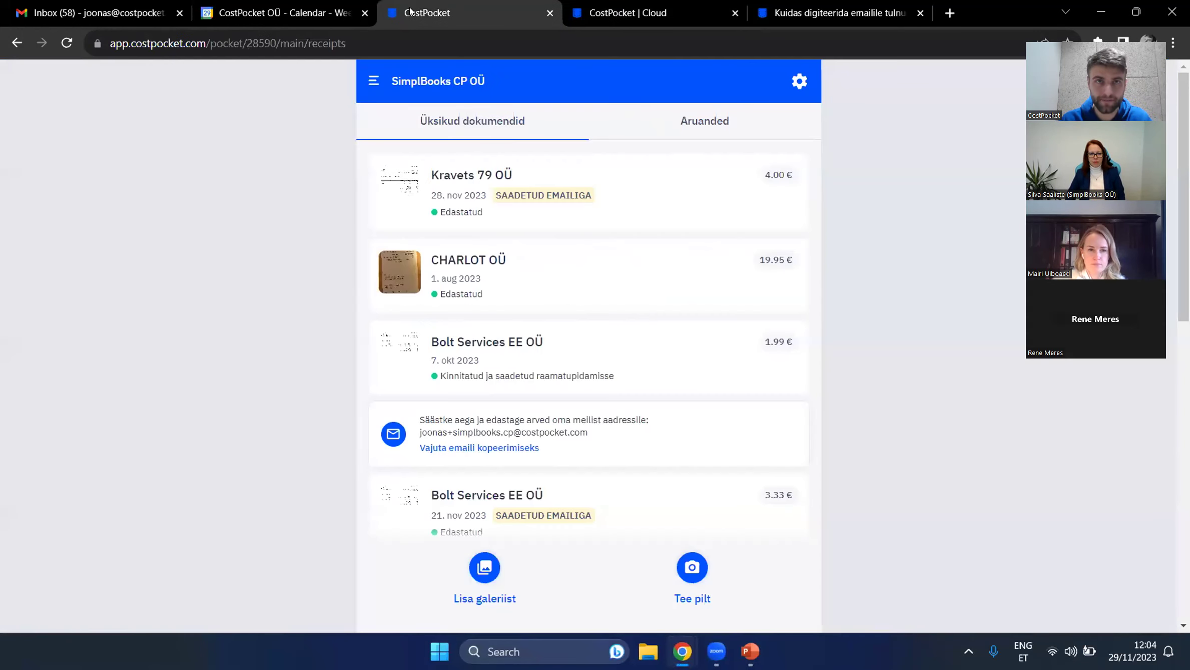
{"action": "left_click", "coordinate": [799, 80]}
{"action": "scroll", "coordinate": [579, 247], "scroll_direction": "down", "scroll_amount": 3}
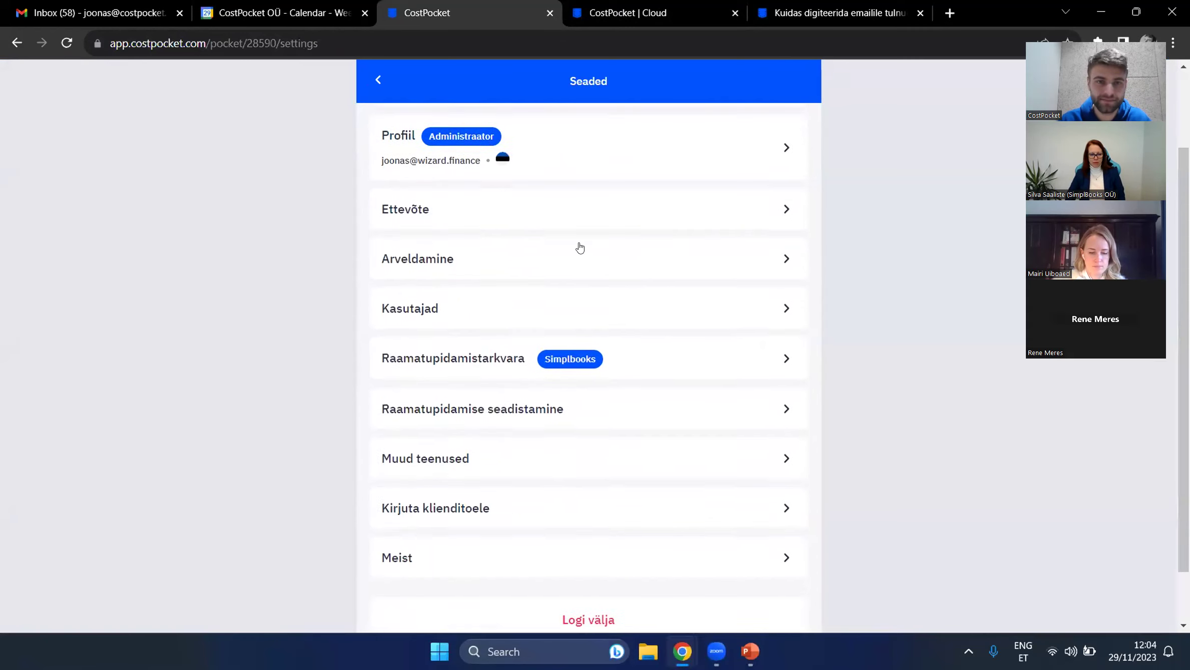
{"action": "left_click", "coordinate": [450, 413]}
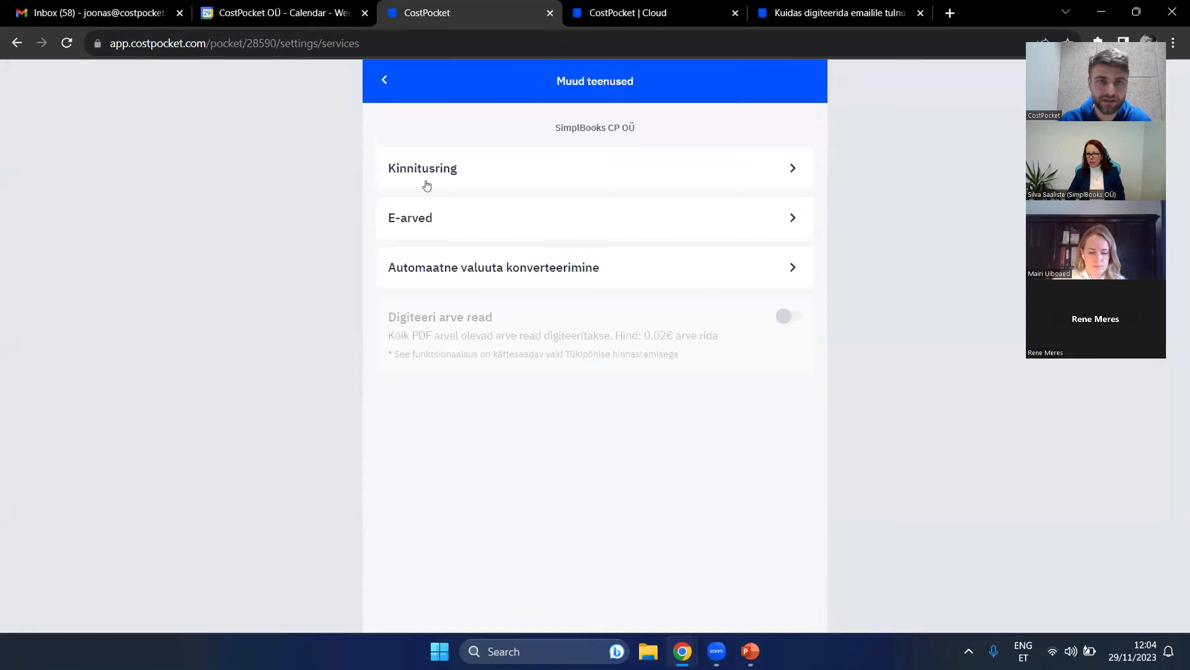
{"action": "left_click", "coordinate": [481, 169]}
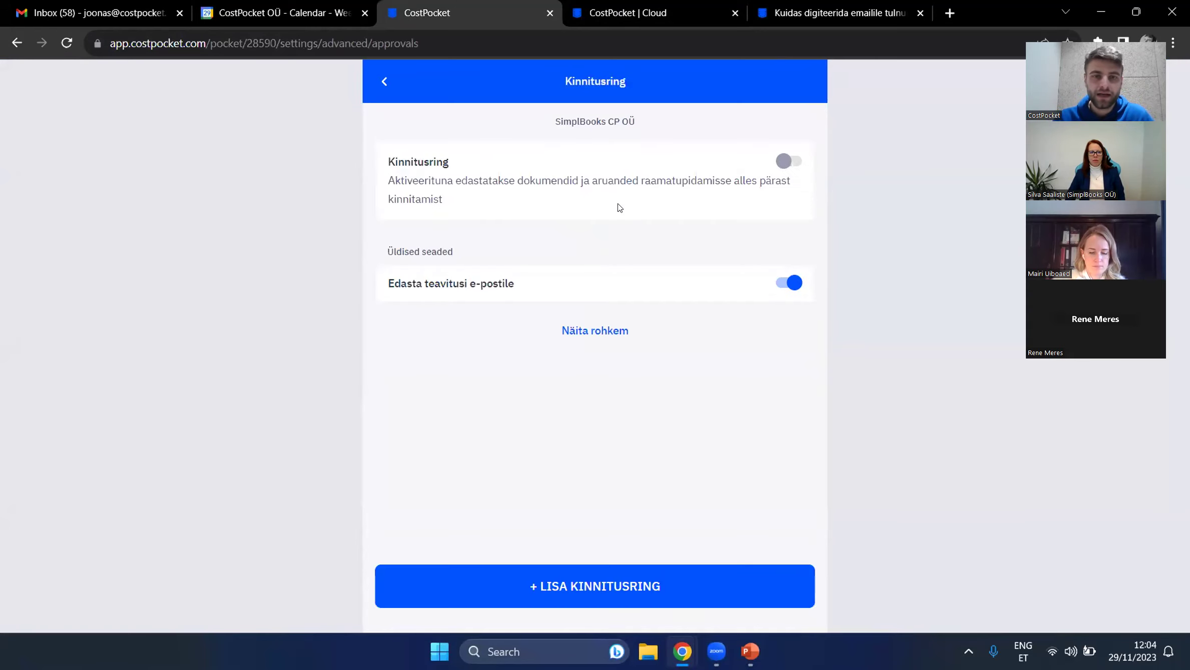
Step: Add an approval workflow with the second listed individual user as round 1 approver, save it and review its settings
{"action": "left_click", "coordinate": [603, 566]}
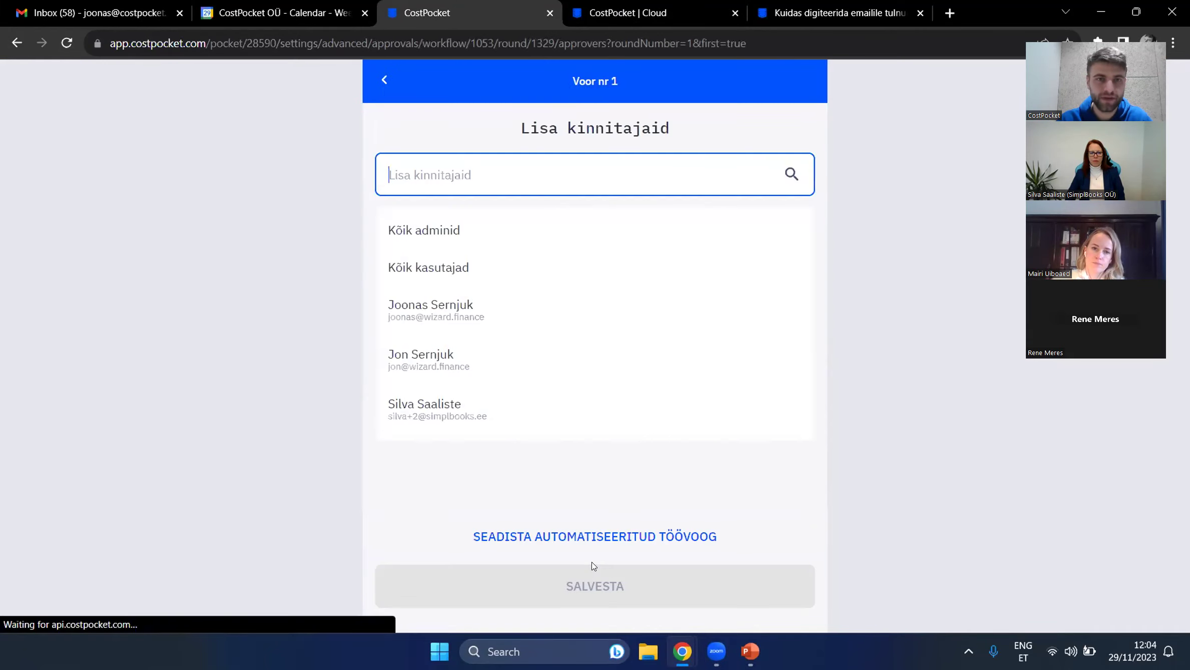
{"action": "left_click", "coordinate": [477, 367]}
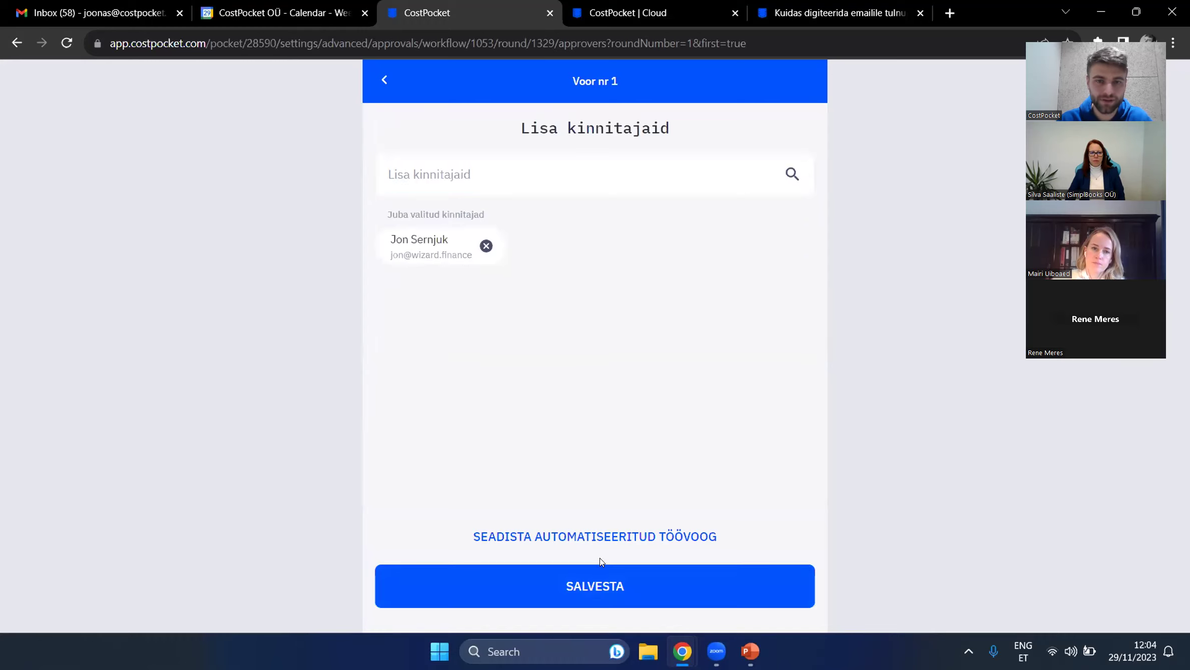
{"action": "left_click", "coordinate": [601, 573]}
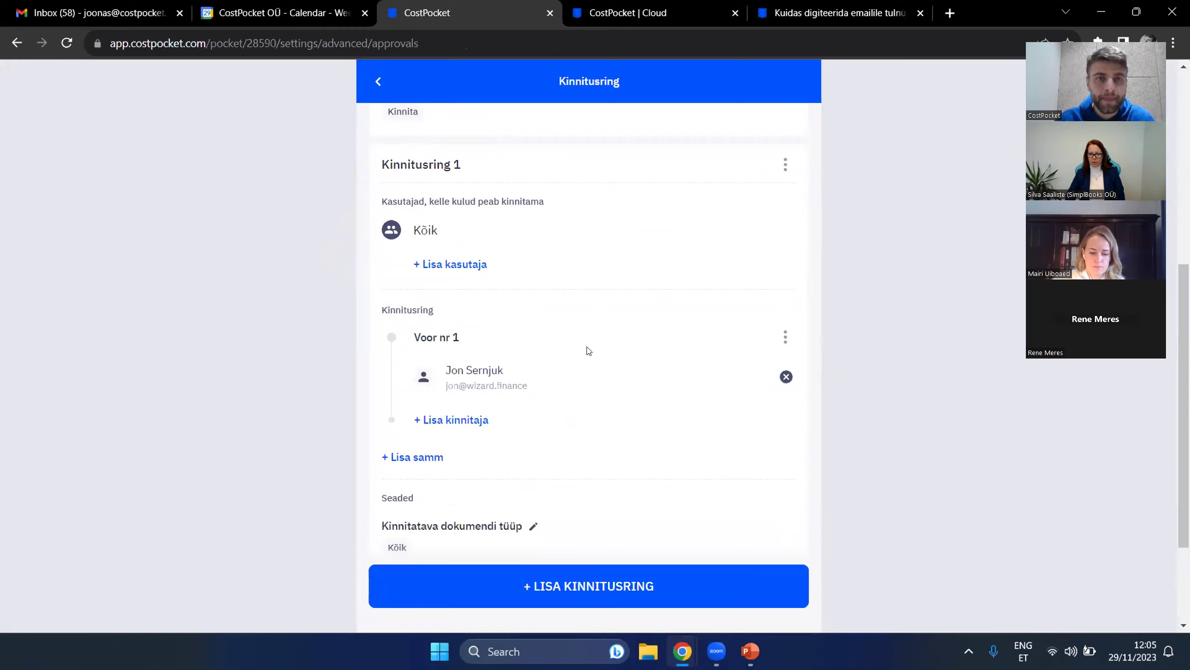
{"action": "scroll", "coordinate": [587, 335], "scroll_direction": "down", "scroll_amount": 1}
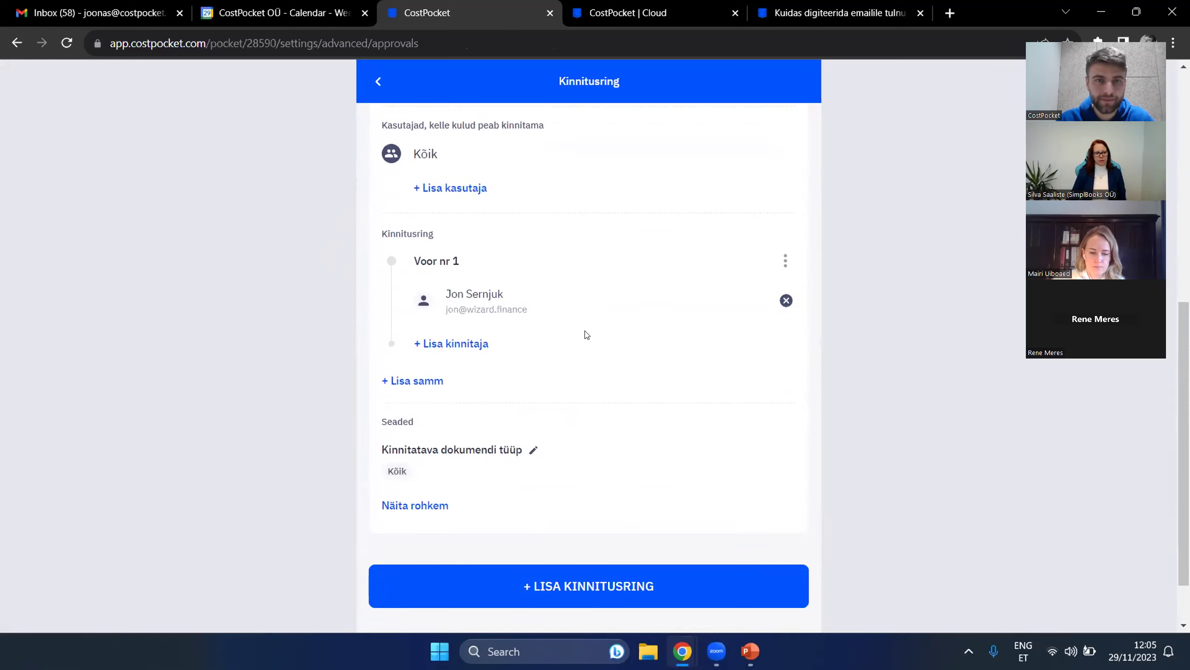
{"action": "scroll", "coordinate": [587, 335], "scroll_direction": "up", "scroll_amount": 1}
{"action": "scroll", "coordinate": [587, 334], "scroll_direction": "down", "scroll_amount": 3}
{"action": "scroll", "coordinate": [586, 334], "scroll_direction": "up", "scroll_amount": 3}
{"action": "scroll", "coordinate": [587, 335], "scroll_direction": "down", "scroll_amount": 3}
{"action": "scroll", "coordinate": [586, 335], "scroll_direction": "up", "scroll_amount": 3}
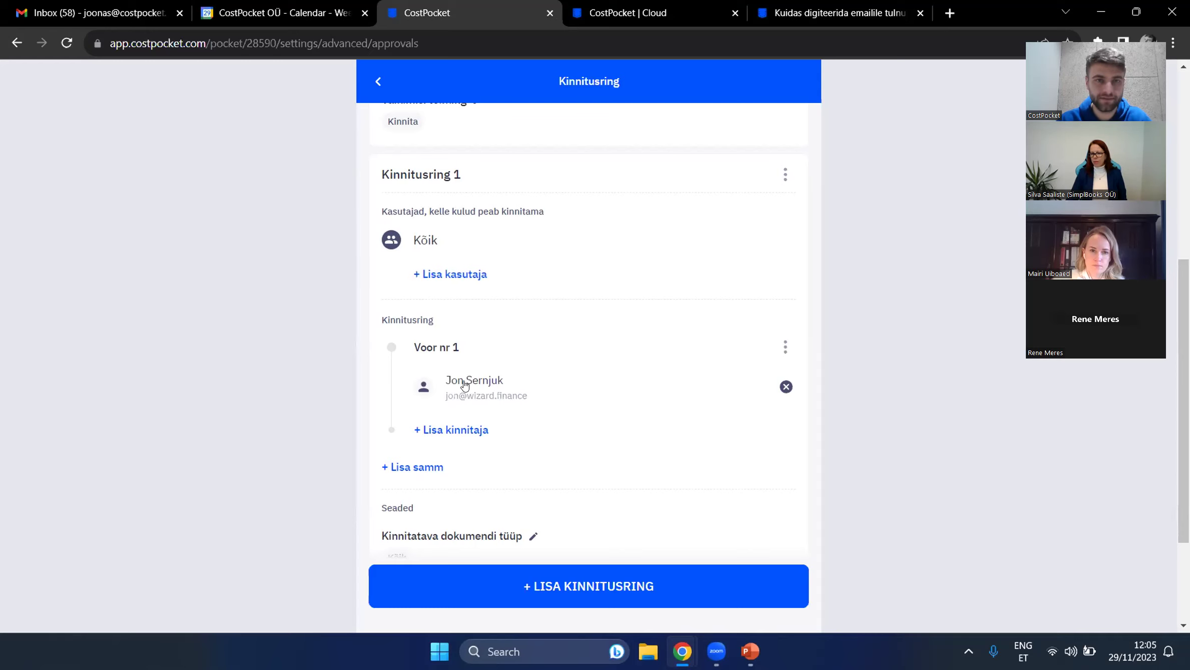
Step: Add another approval workflow with the last listed user as round 1 approver and save it
{"action": "scroll", "coordinate": [465, 384], "scroll_direction": "down", "scroll_amount": 3}
{"action": "left_click", "coordinate": [621, 576]}
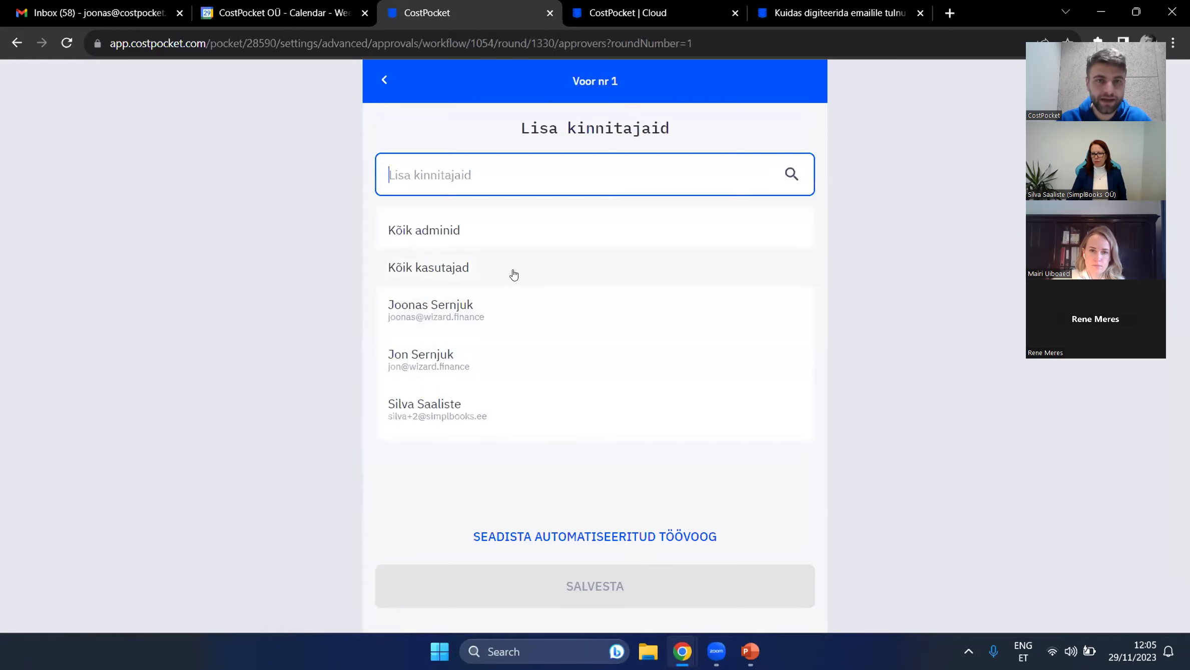
{"action": "left_click", "coordinate": [456, 407]}
{"action": "left_click", "coordinate": [593, 575]}
Step: Delete the Kinnitusring 2 approval workflow
{"action": "scroll", "coordinate": [553, 388], "scroll_direction": "down", "scroll_amount": 6}
{"action": "scroll", "coordinate": [480, 301], "scroll_direction": "up", "scroll_amount": 2}
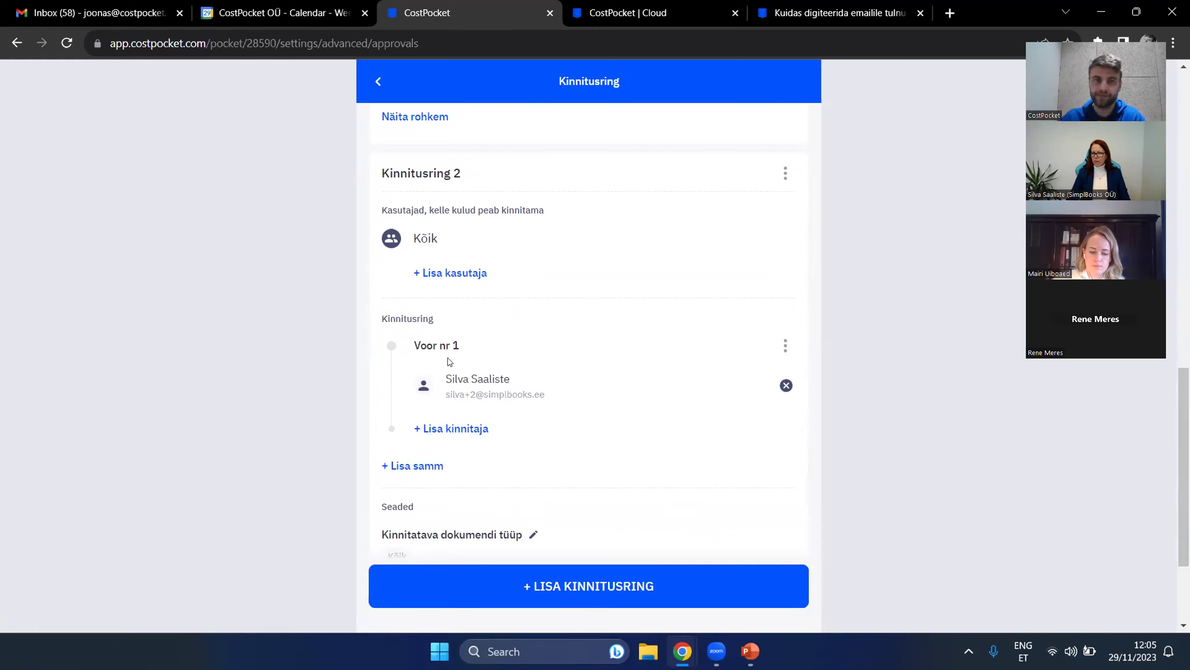
{"action": "left_click", "coordinate": [786, 172]}
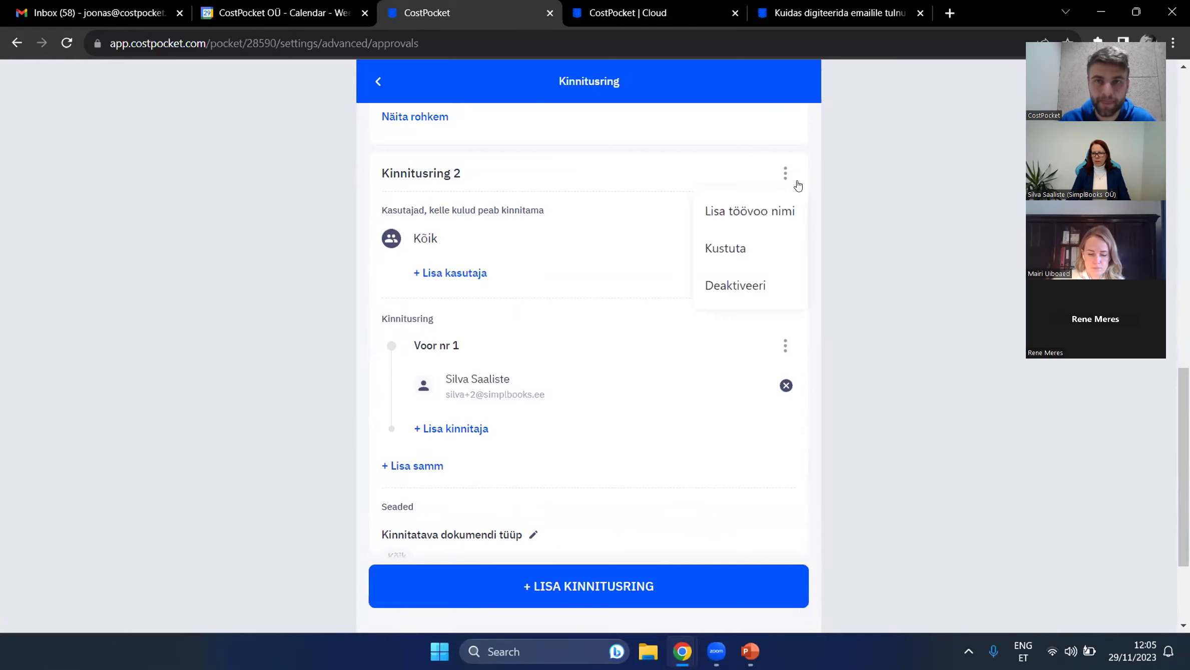
{"action": "left_click", "coordinate": [711, 250]}
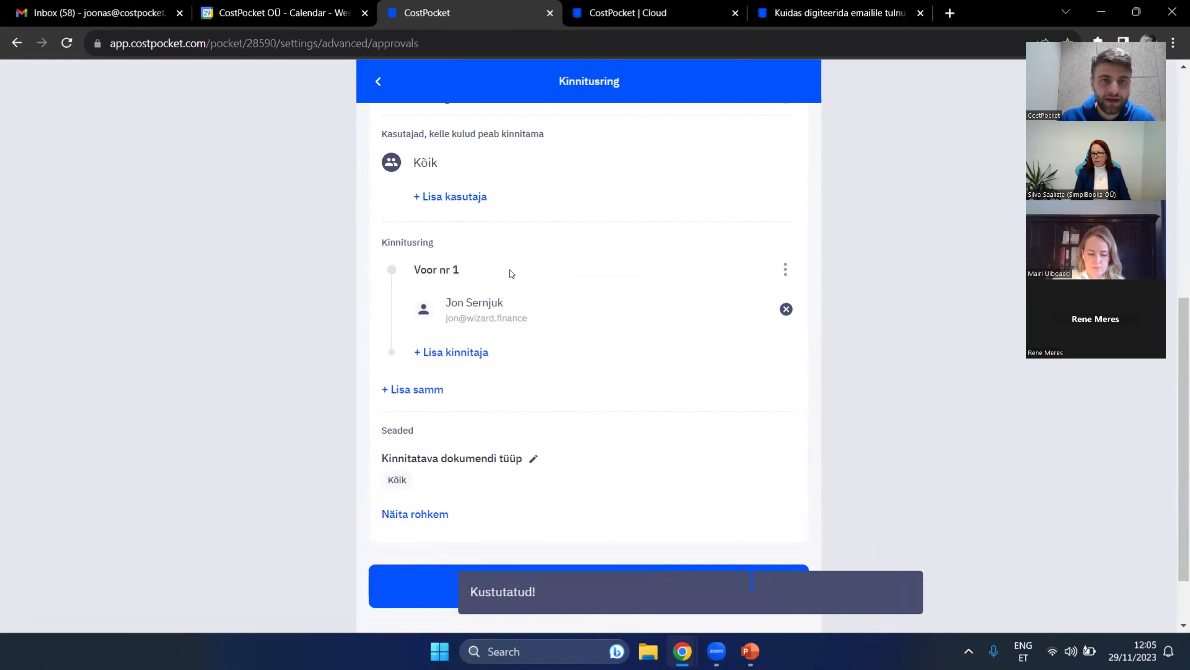
Step: Add the last listed user as a second approver in round 1 of Kinnitusring 1 and save
{"action": "left_click", "coordinate": [456, 432]}
{"action": "left_click", "coordinate": [472, 169]}
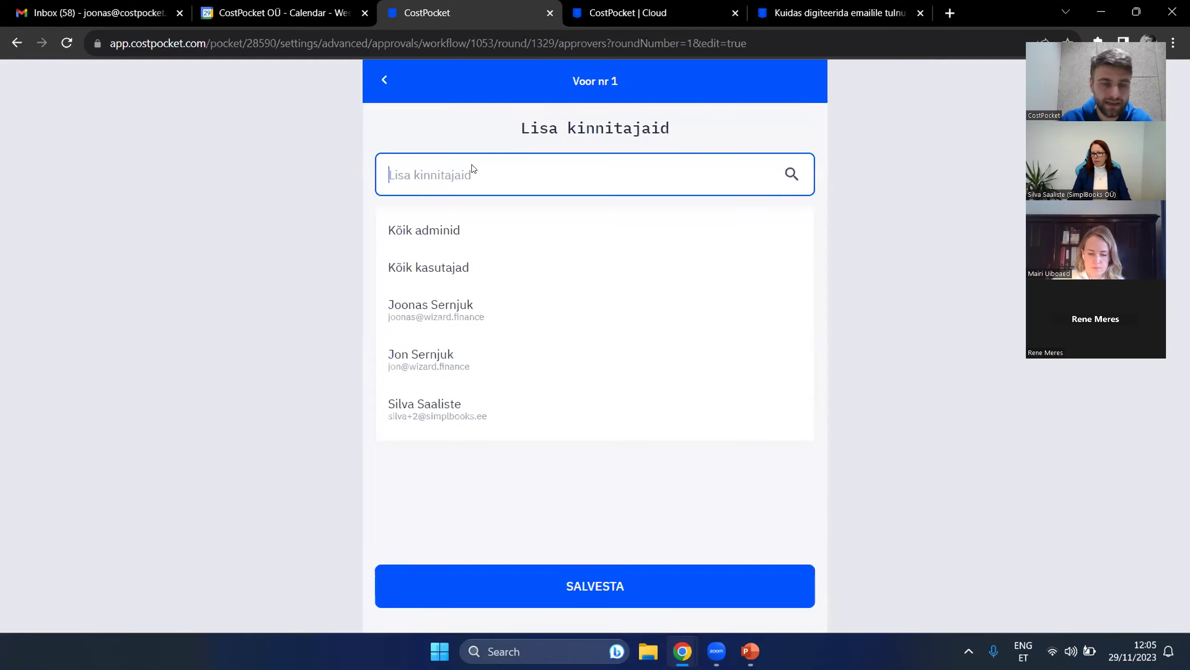
{"action": "left_click", "coordinate": [465, 413]}
{"action": "left_click", "coordinate": [620, 567]}
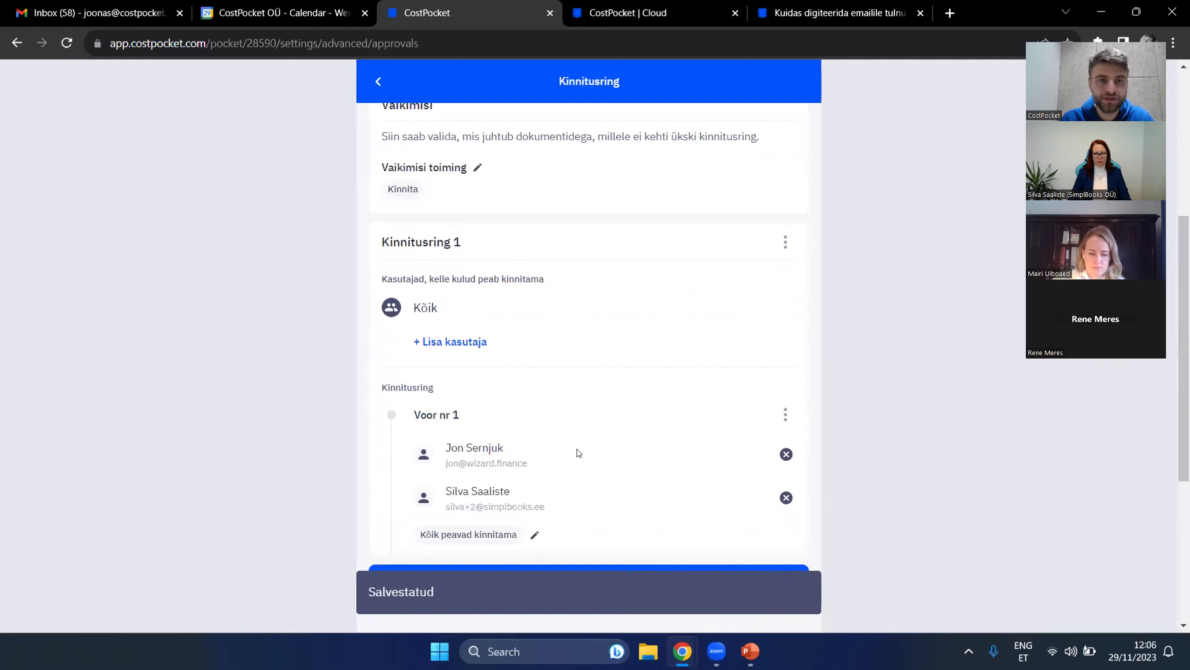
Step: Set the required number of approvals for round 1 of Kinnitusring 1 to 1 and return to the workflow overview
{"action": "scroll", "coordinate": [578, 453], "scroll_direction": "down", "scroll_amount": 3}
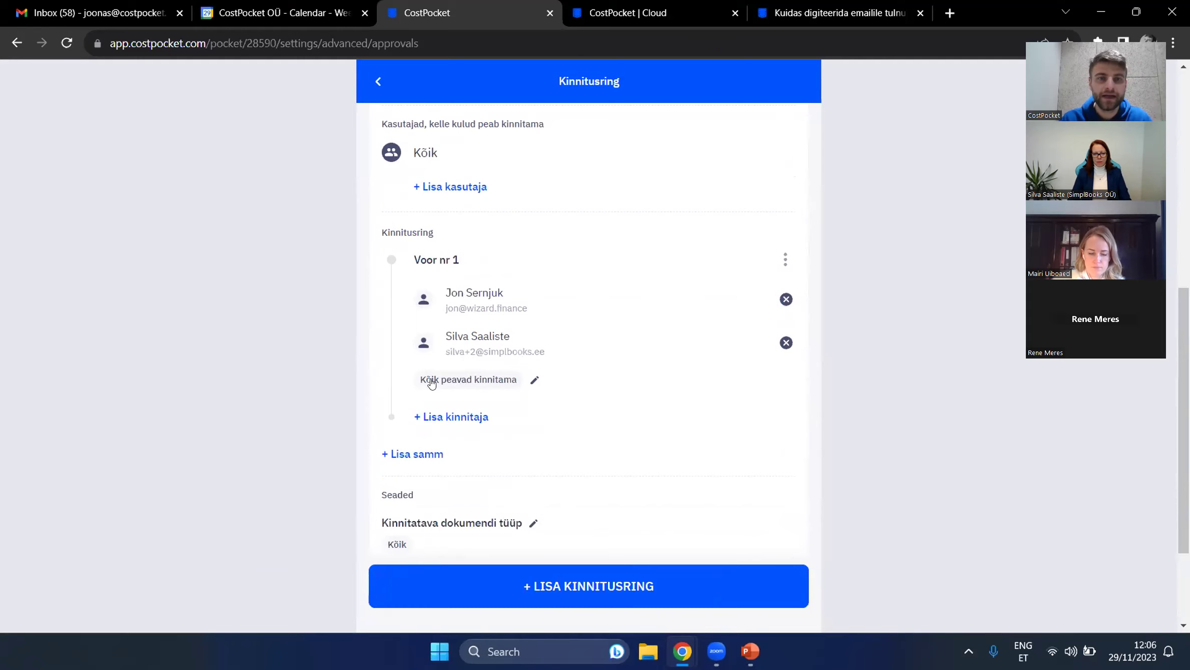
{"action": "left_click", "coordinate": [454, 384]}
{"action": "left_click", "coordinate": [424, 235]}
{"action": "type", "text": "1"}
{"action": "left_click", "coordinate": [481, 362]}
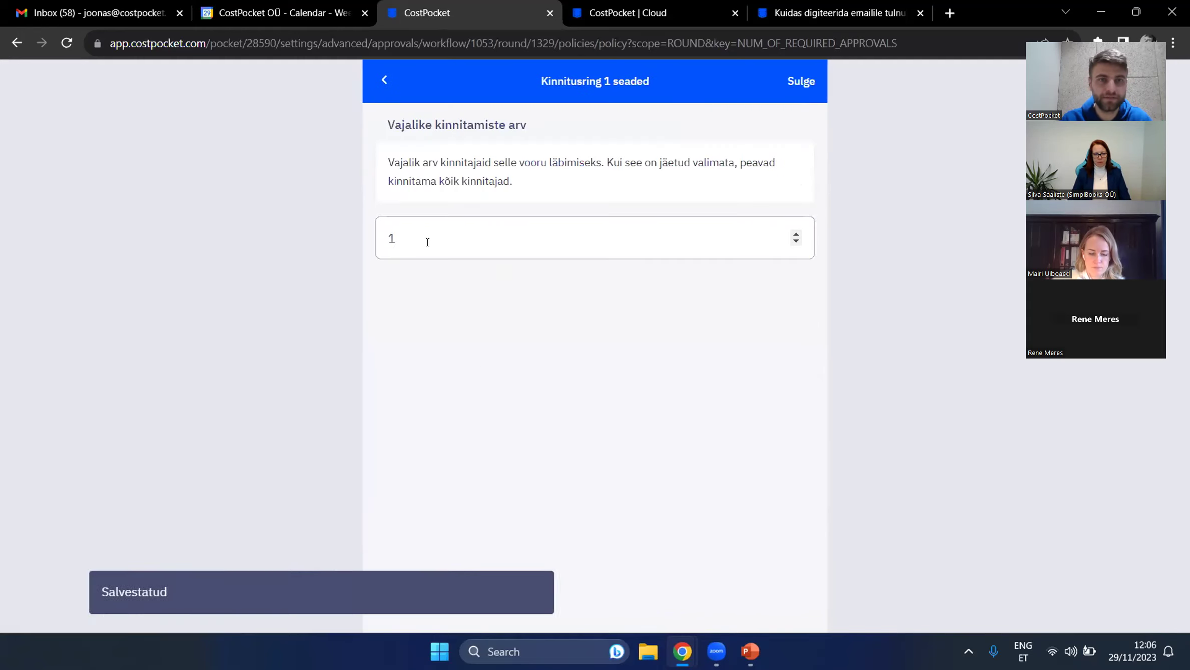
{"action": "left_click", "coordinate": [384, 82]}
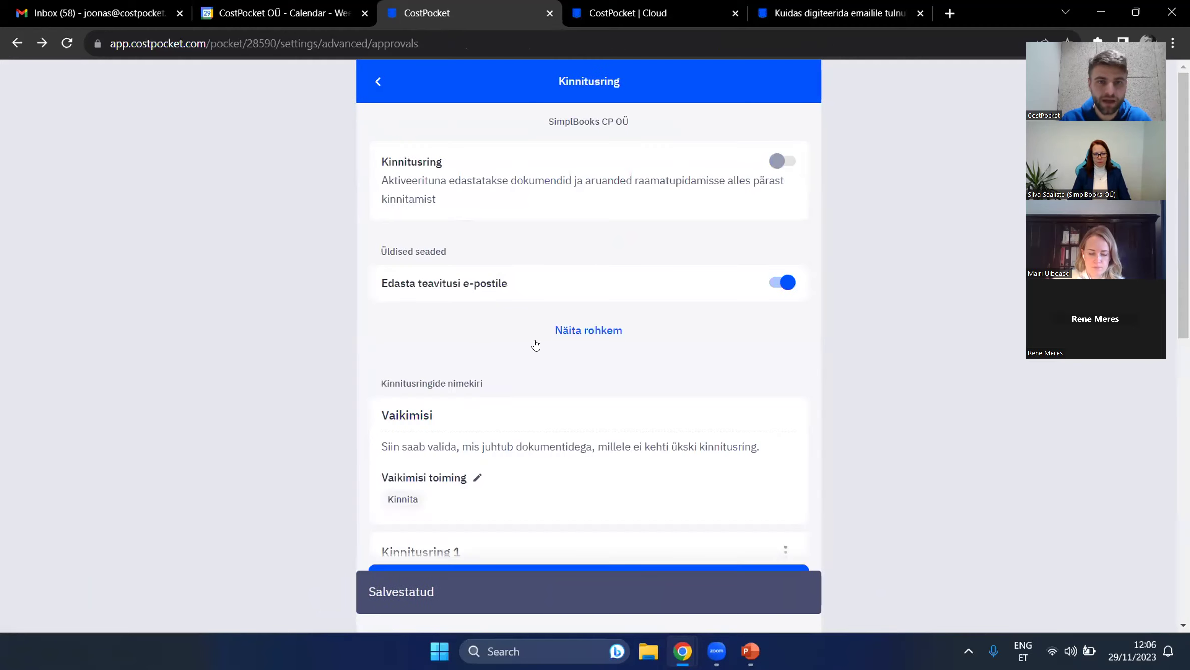
Step: Clear the required number of approvals for round 1 of Kinnitusring 1 and return to the workflow overview
{"action": "scroll", "coordinate": [531, 336], "scroll_direction": "down", "scroll_amount": 5}
{"action": "scroll", "coordinate": [516, 315], "scroll_direction": "down", "scroll_amount": 2}
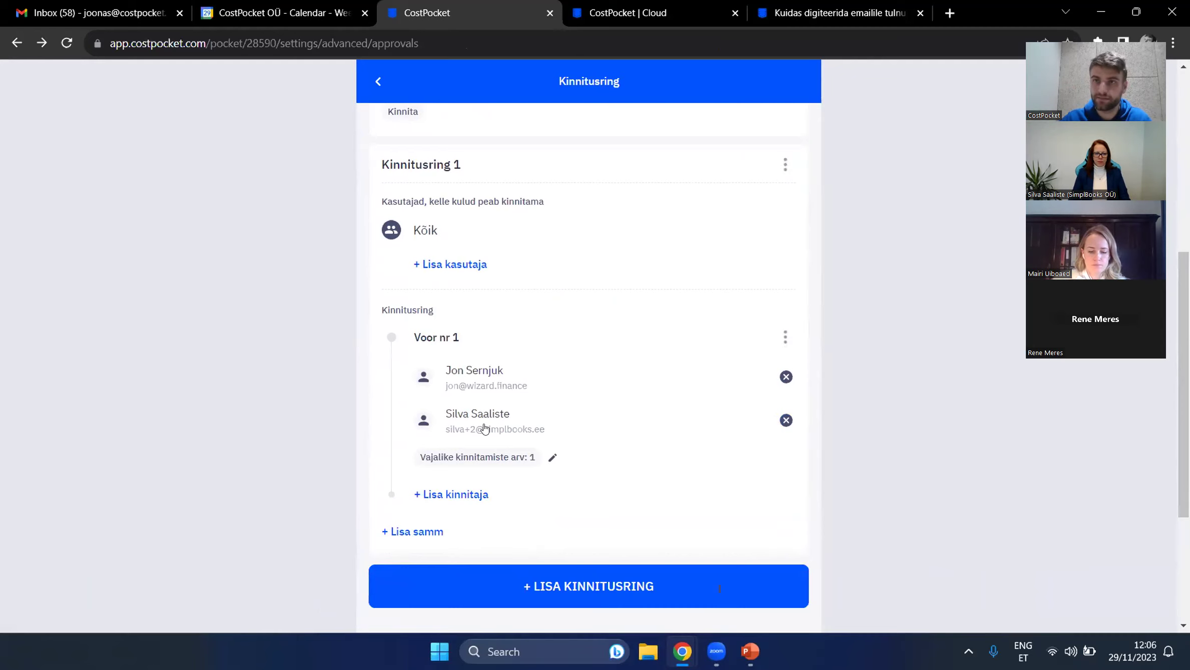
{"action": "left_click", "coordinate": [478, 456]}
{"action": "double_click", "coordinate": [436, 237]}
{"action": "key", "text": "BackSpace"}
{"action": "left_click", "coordinate": [384, 79]}
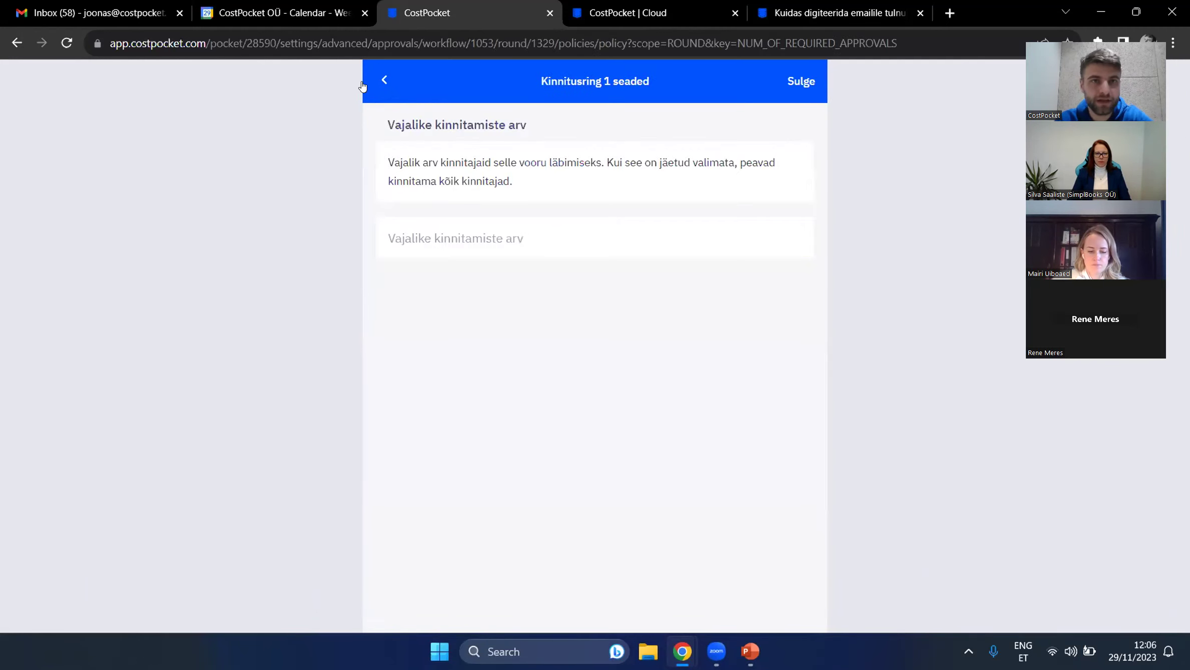
Step: Remove the second approver from round 1 of Kinnitusring 1
{"action": "scroll", "coordinate": [558, 457], "scroll_direction": "down", "scroll_amount": 8}
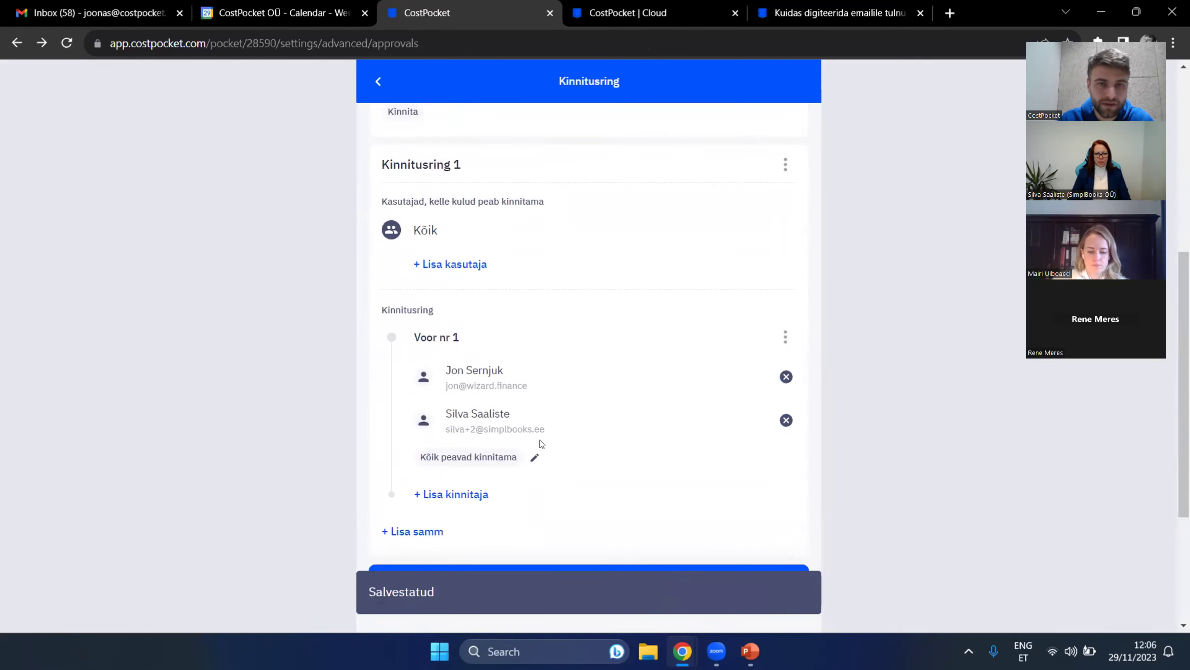
{"action": "left_click", "coordinate": [786, 422]}
{"action": "scroll", "coordinate": [551, 455], "scroll_direction": "down", "scroll_amount": 3}
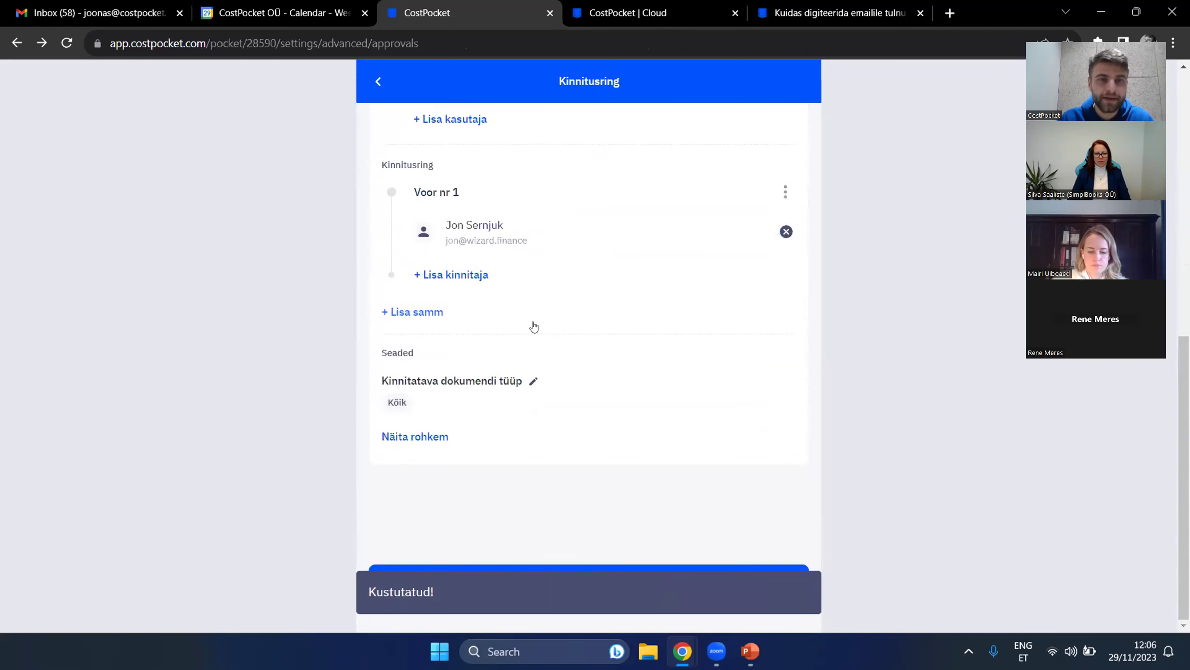
Step: Add a second round to Kinnitusring 1 with the last listed user as approver, save it, then delete that round
{"action": "scroll", "coordinate": [428, 235], "scroll_direction": "up", "scroll_amount": 2}
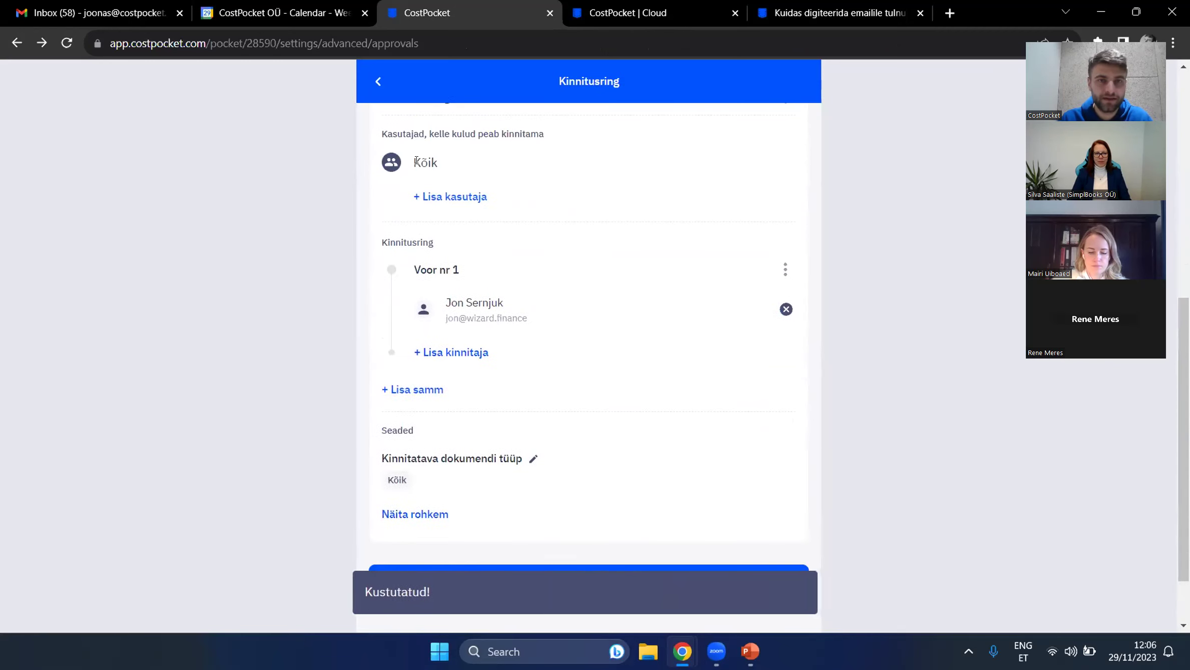
{"action": "left_click", "coordinate": [404, 389]}
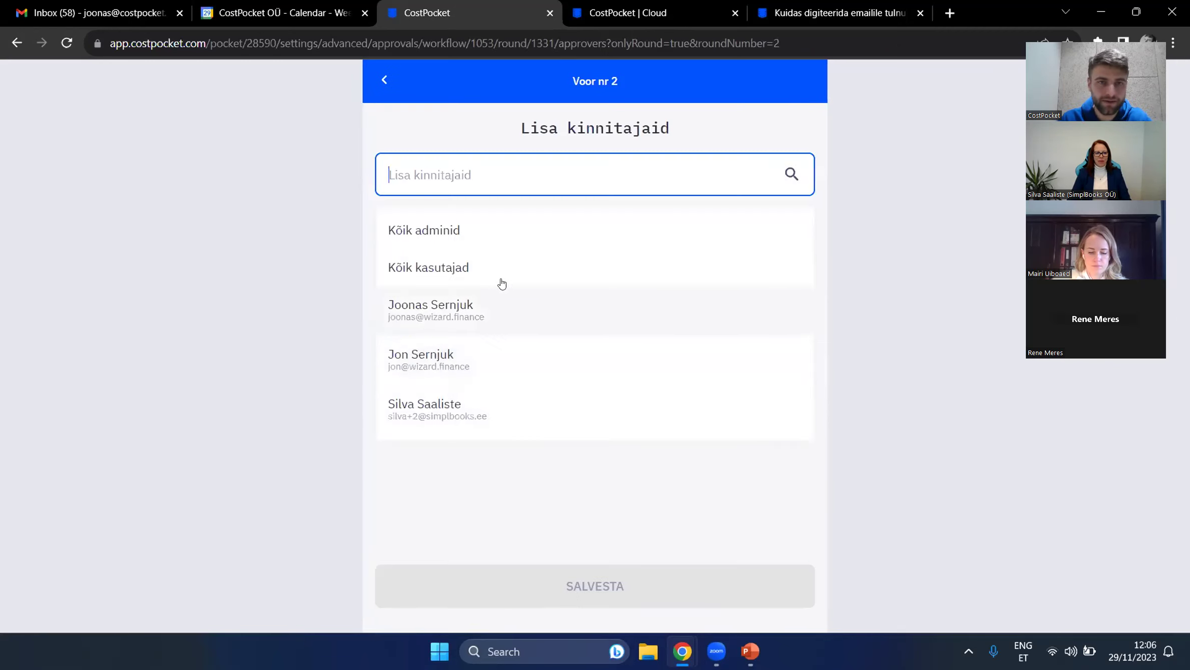
{"action": "left_click", "coordinate": [452, 401]}
{"action": "left_click", "coordinate": [609, 570]}
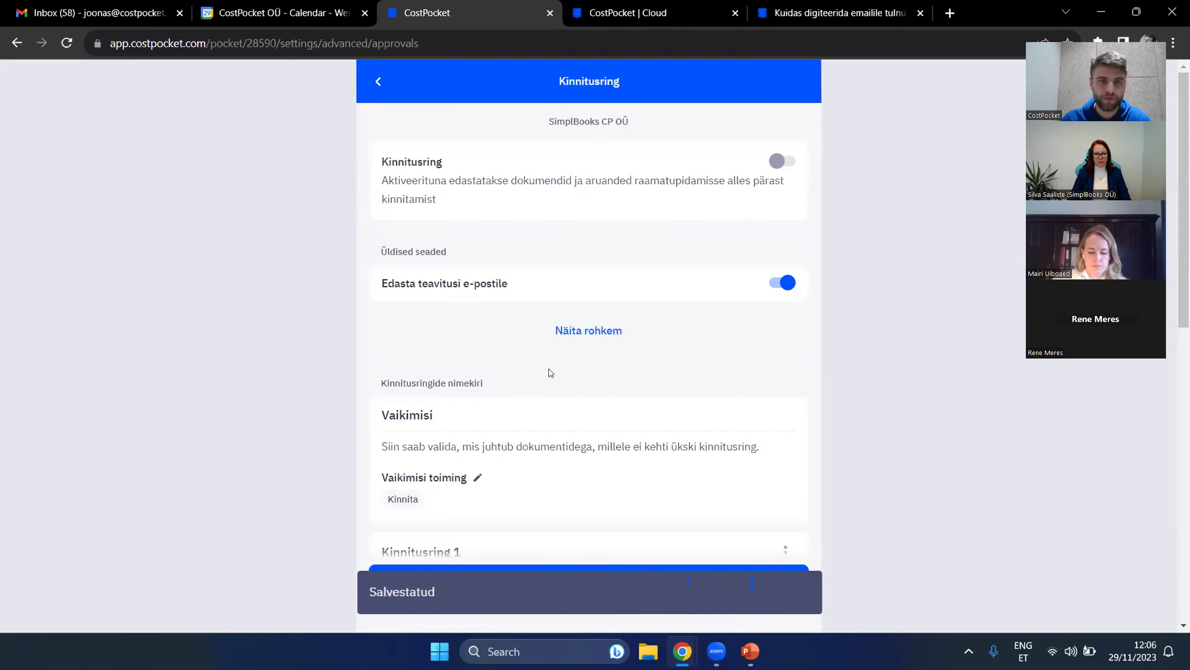
{"action": "scroll", "coordinate": [545, 373], "scroll_direction": "down", "scroll_amount": 7}
{"action": "scroll", "coordinate": [542, 374], "scroll_direction": "down", "scroll_amount": 2}
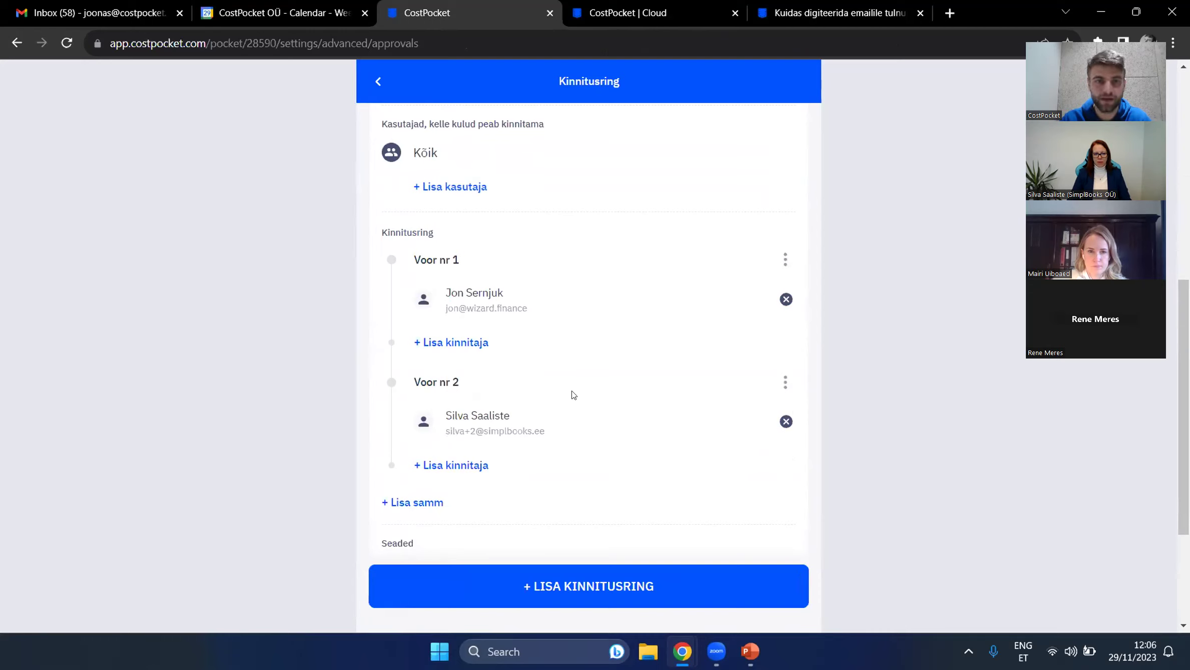
{"action": "left_click", "coordinate": [785, 384]}
{"action": "left_click", "coordinate": [776, 433]}
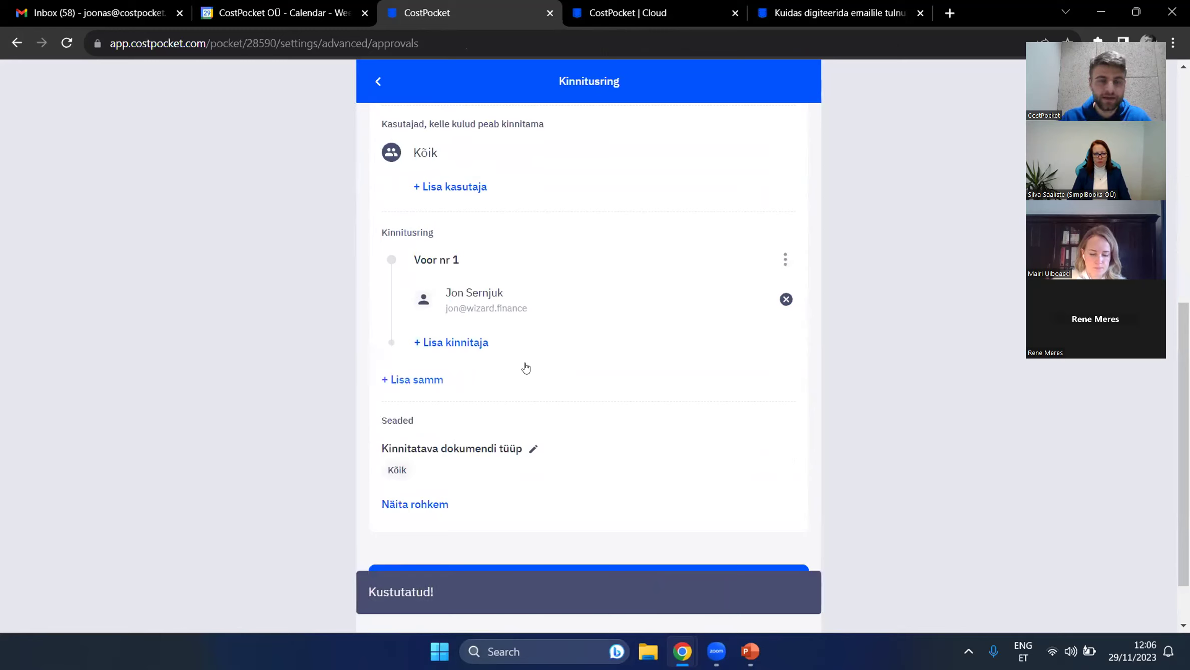
Step: Open the additional settings of Kinnitusring 1, review the document types it applies to and open the Kohaldatav summa setting
{"action": "scroll", "coordinate": [526, 367], "scroll_direction": "down", "scroll_amount": 1}
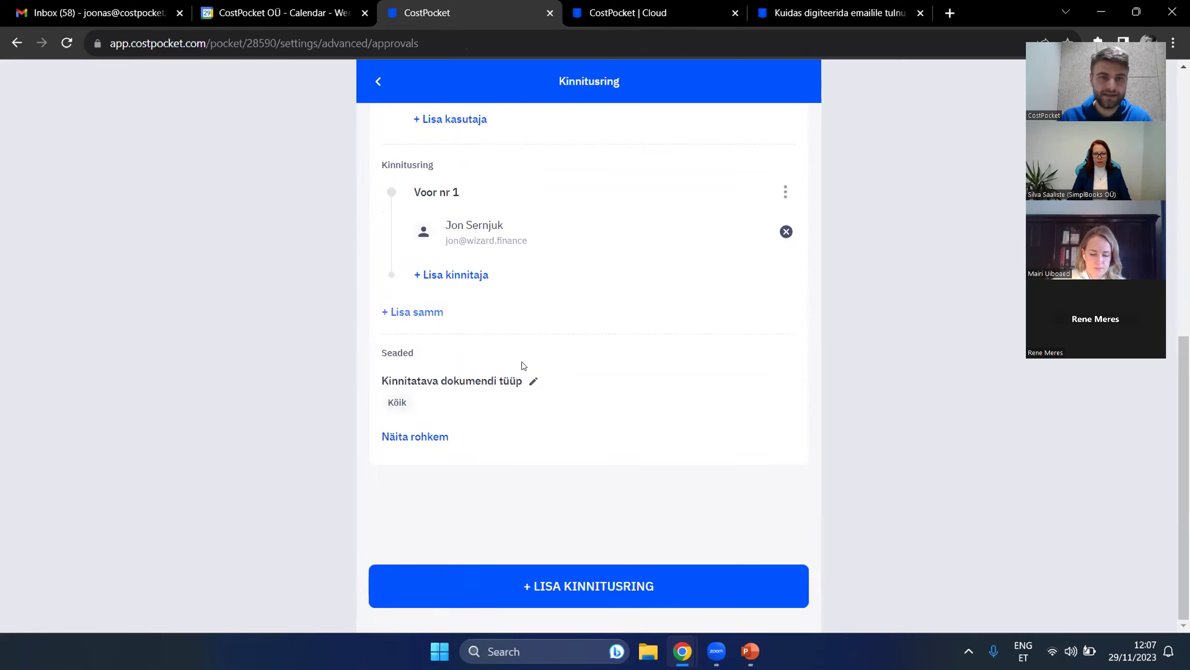
{"action": "left_click", "coordinate": [425, 438]}
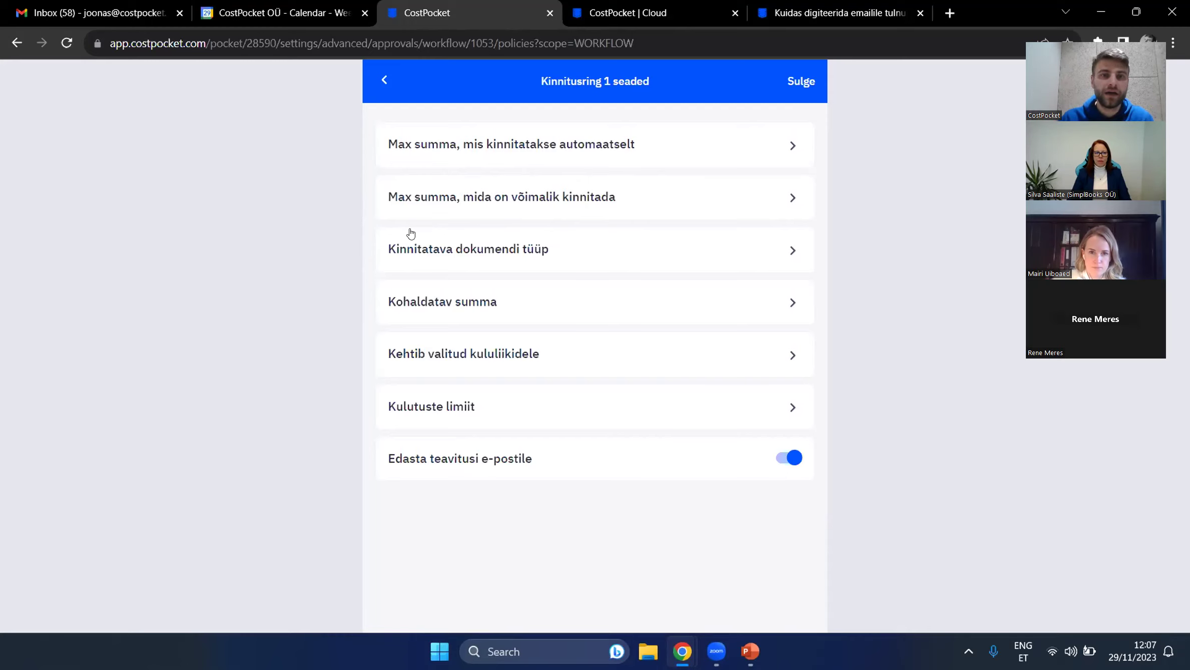
{"action": "left_click", "coordinate": [464, 247]}
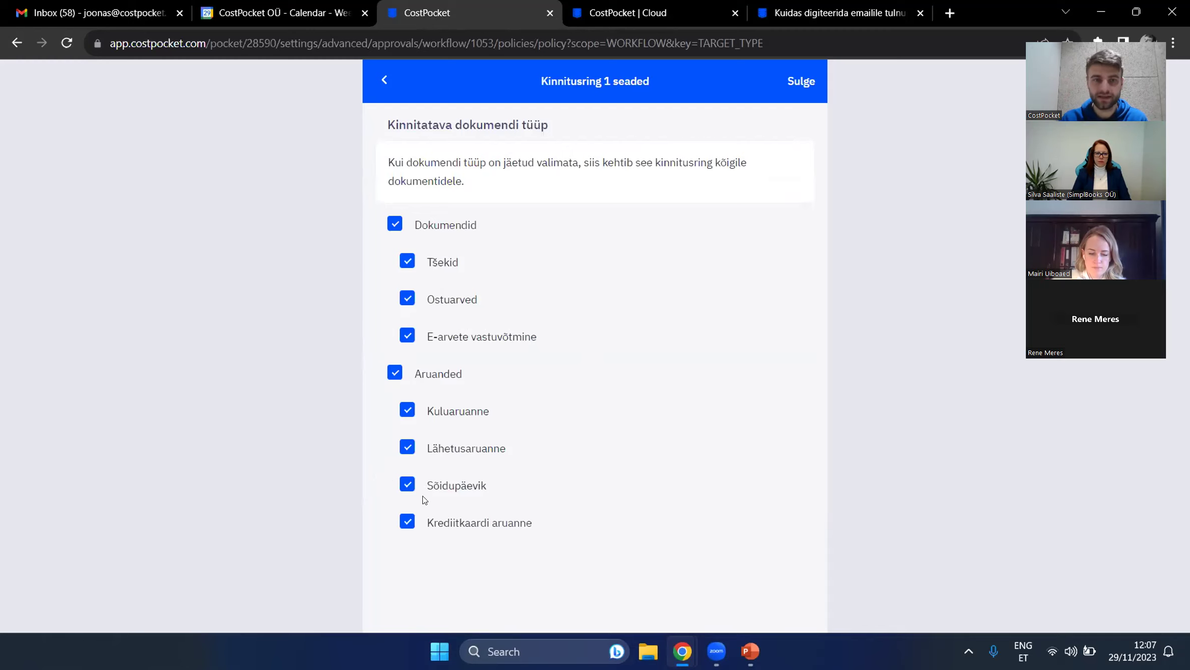
{"action": "left_click", "coordinate": [382, 81]}
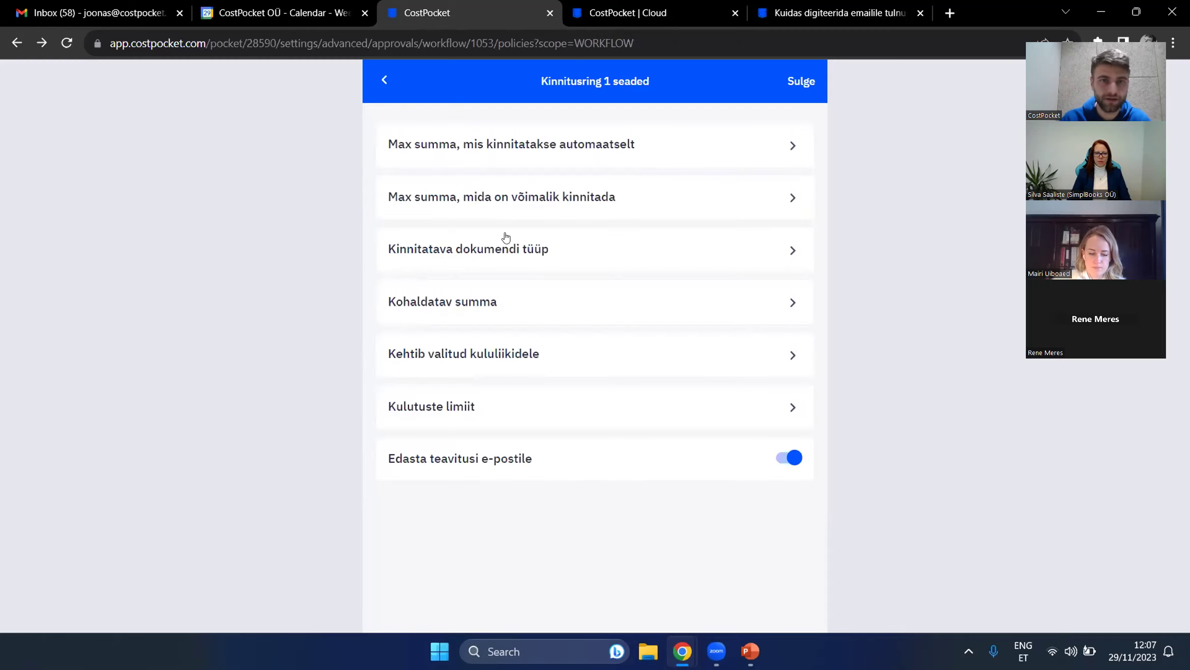
{"action": "left_click", "coordinate": [447, 308]}
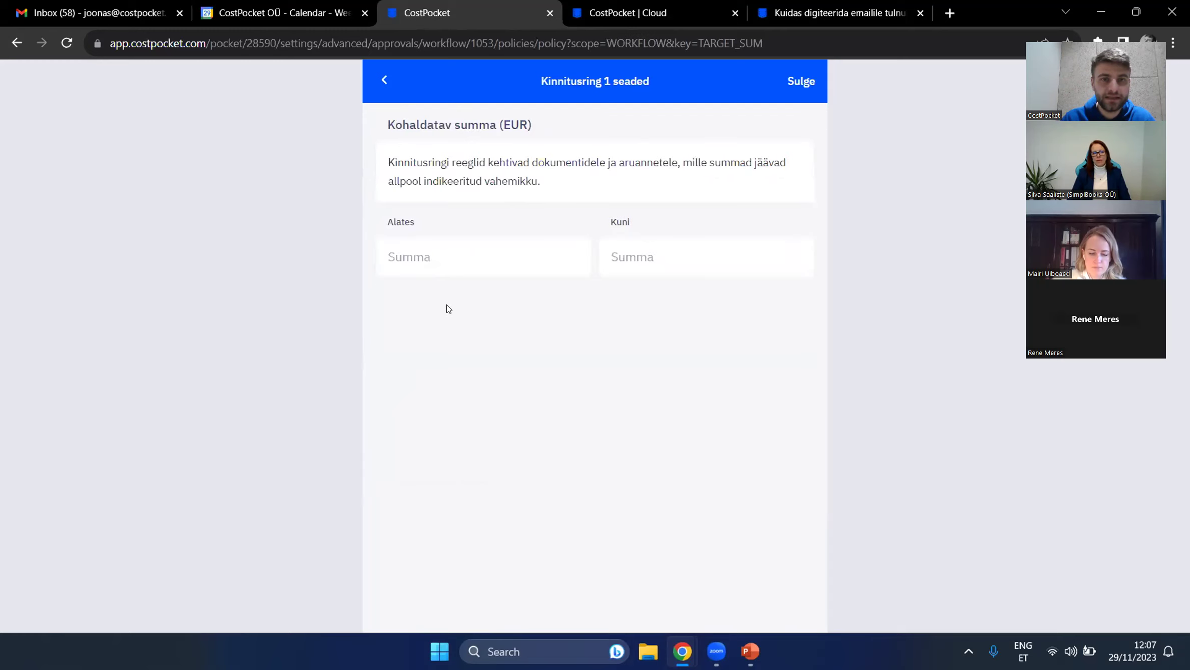